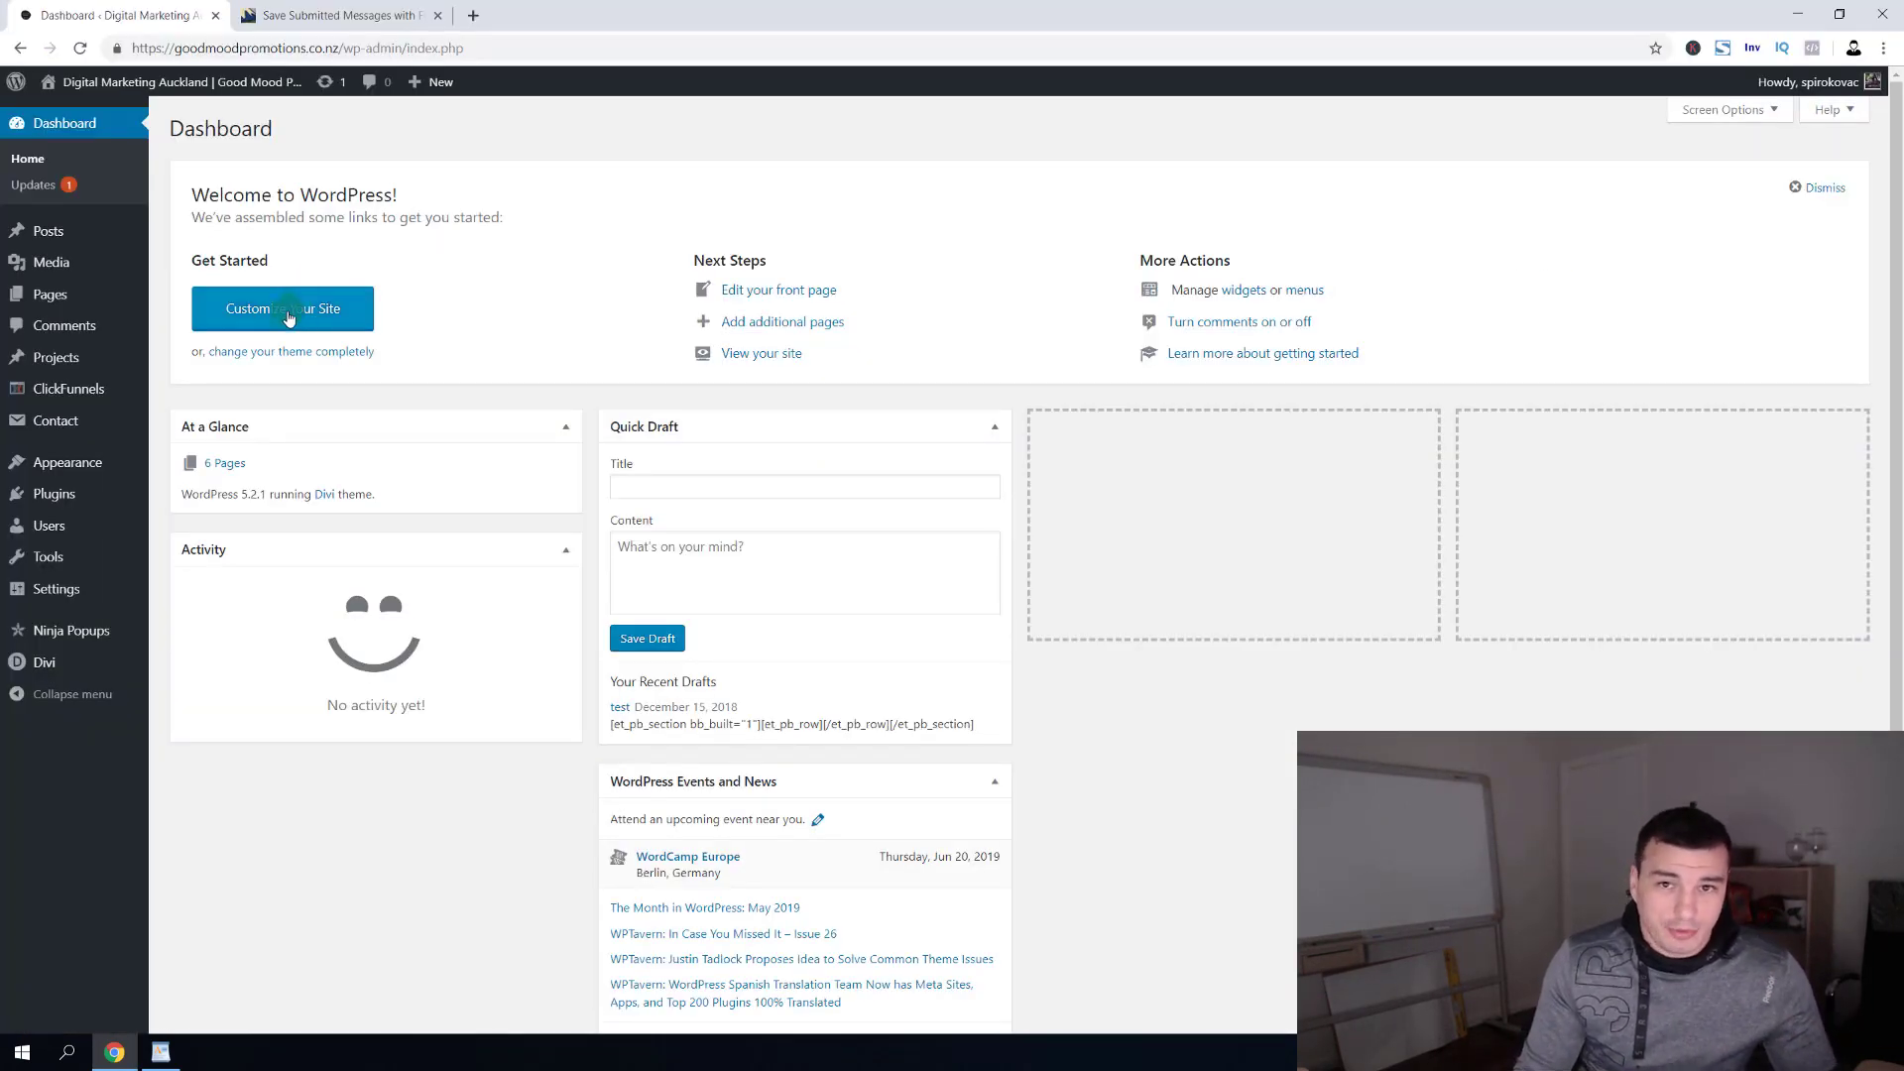
View the website's live homepage in a separate tab, and close that tab to return to the dashboard.
mouse_move(144, 84)
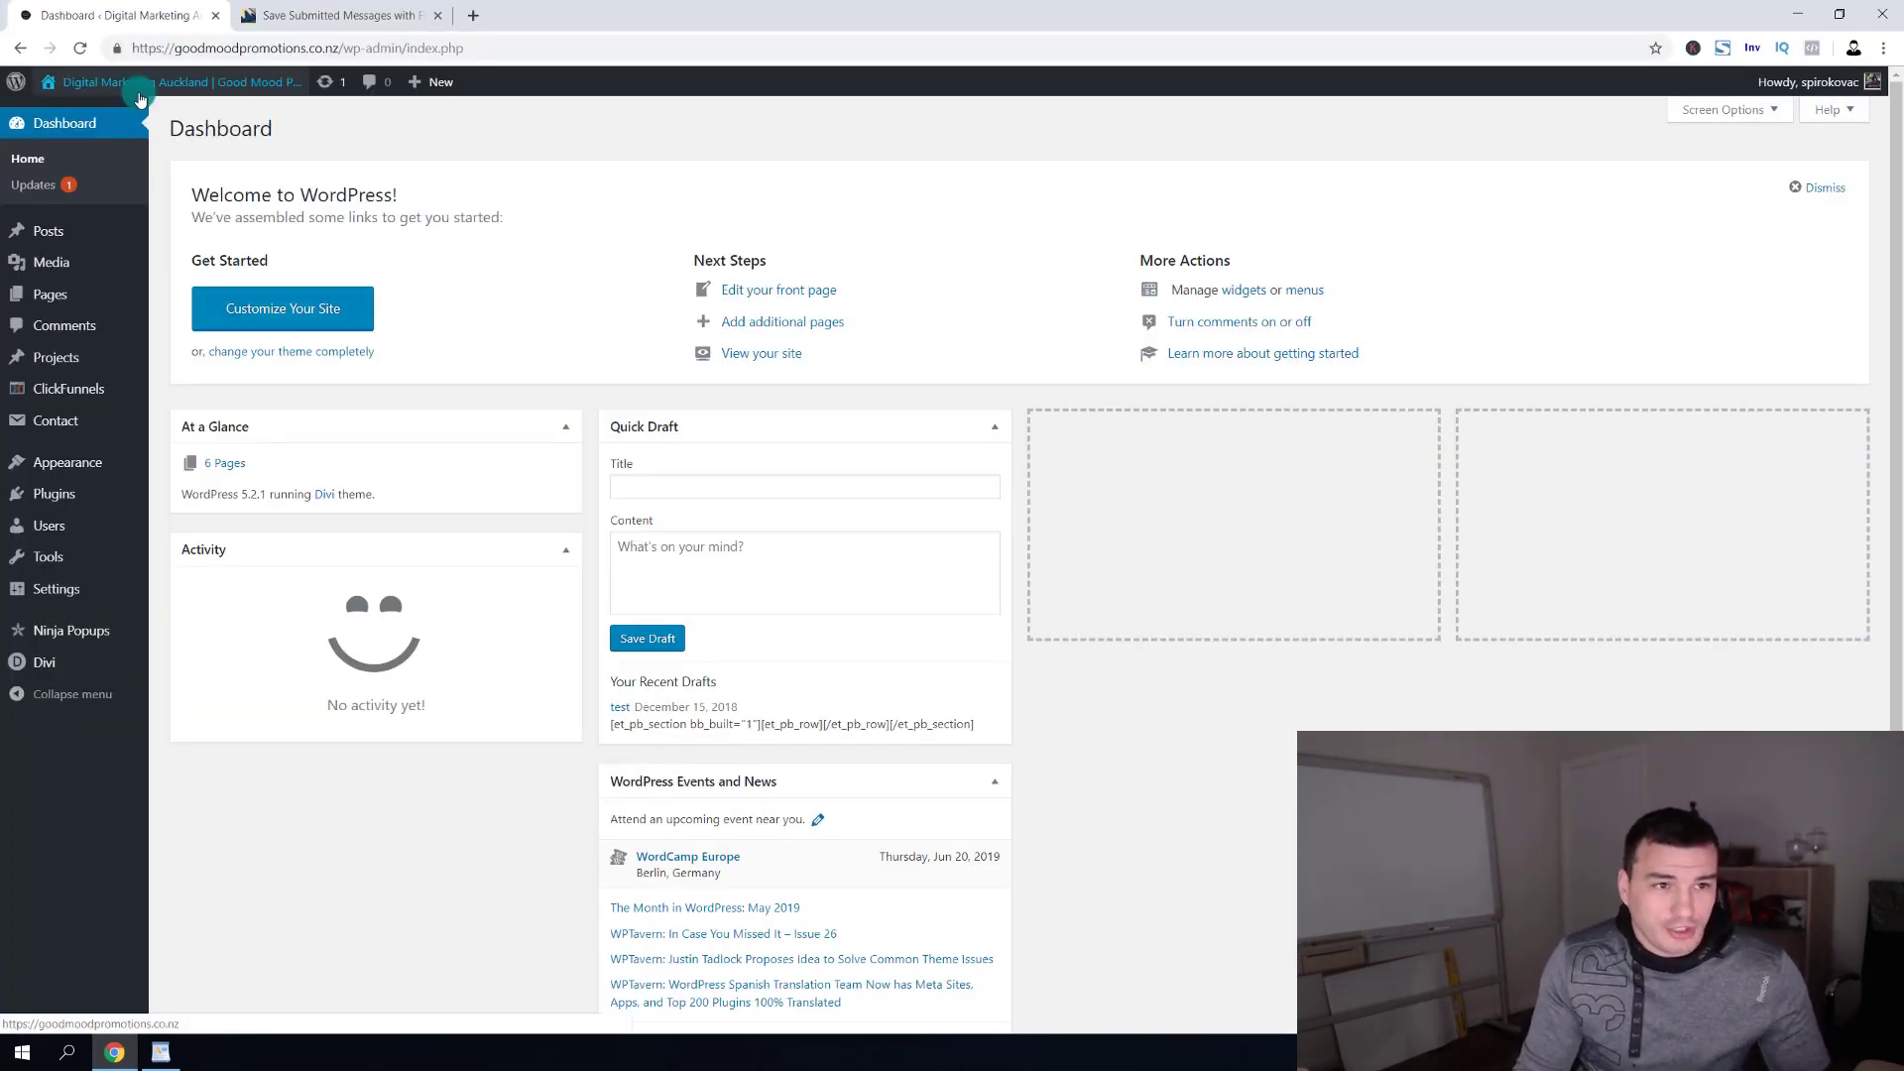
middle_click(115, 123)
left_click(318, 14)
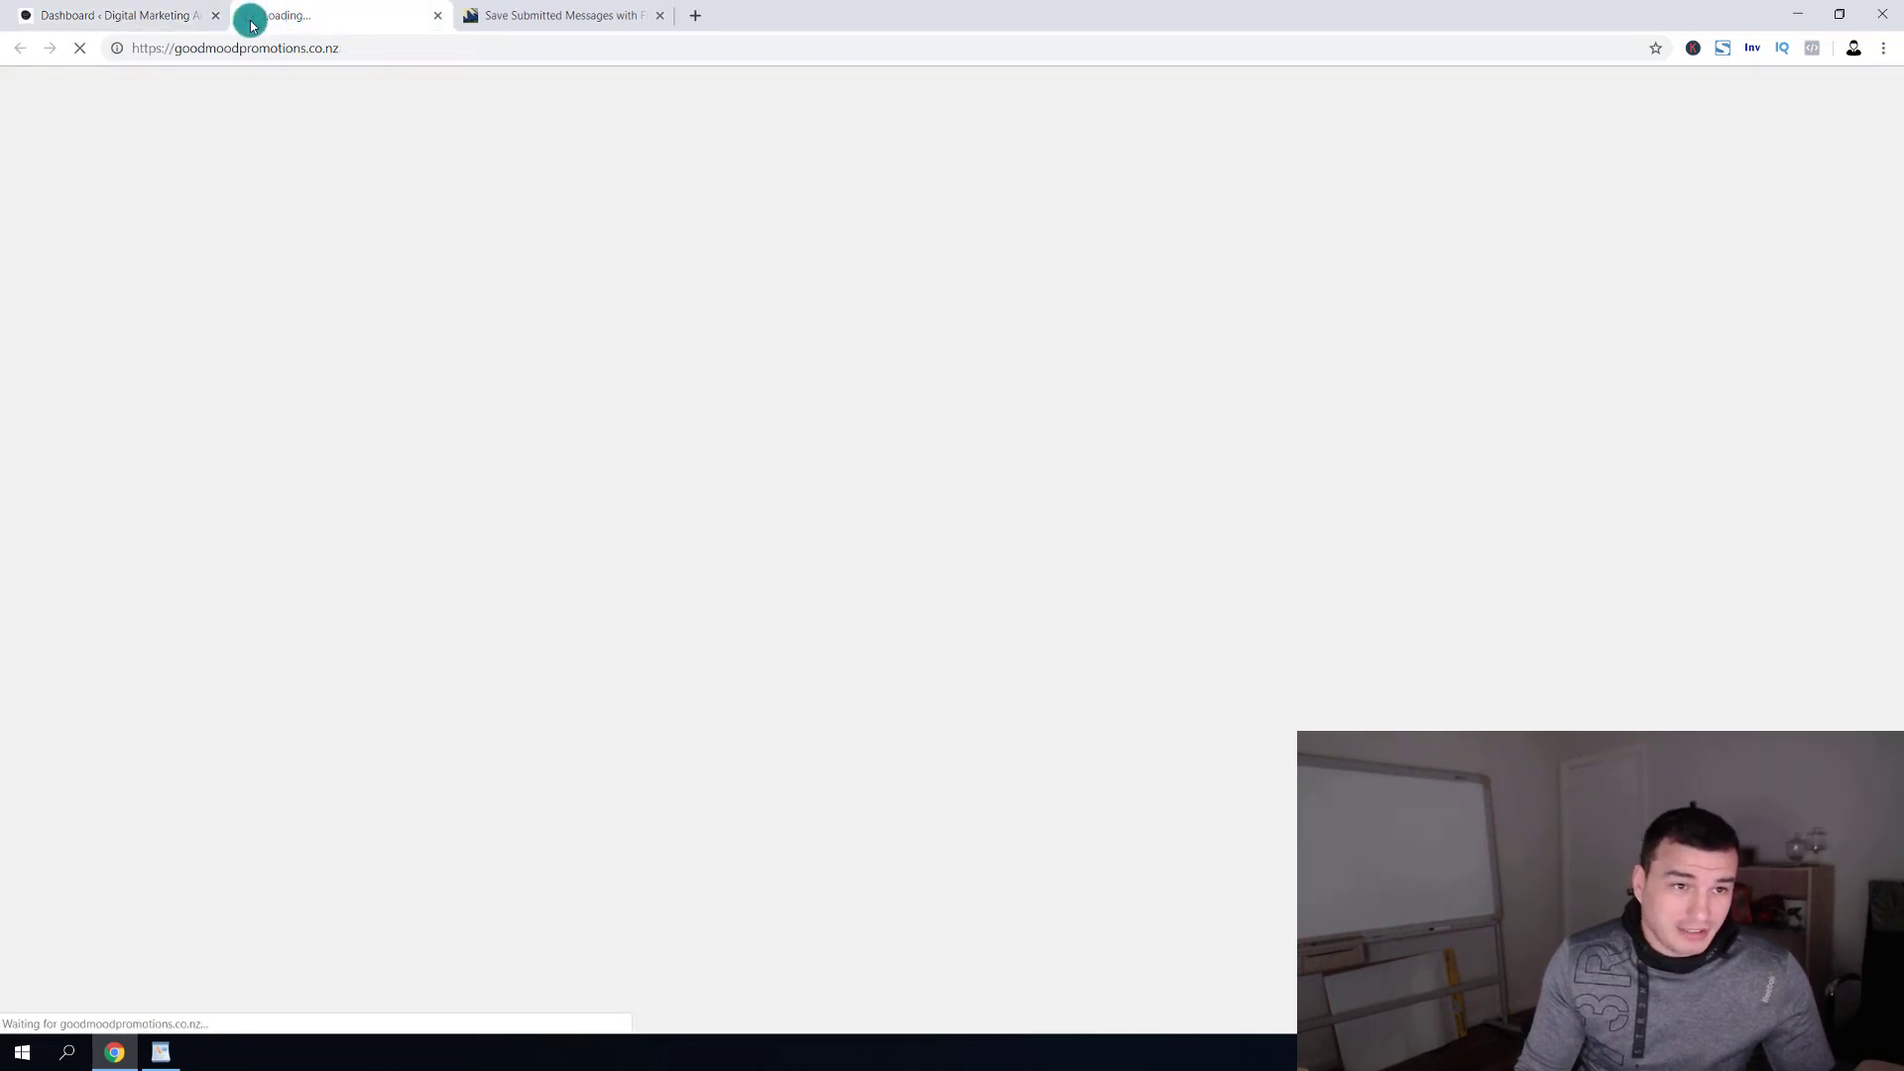
left_click_drag(250, 20, 75, 18)
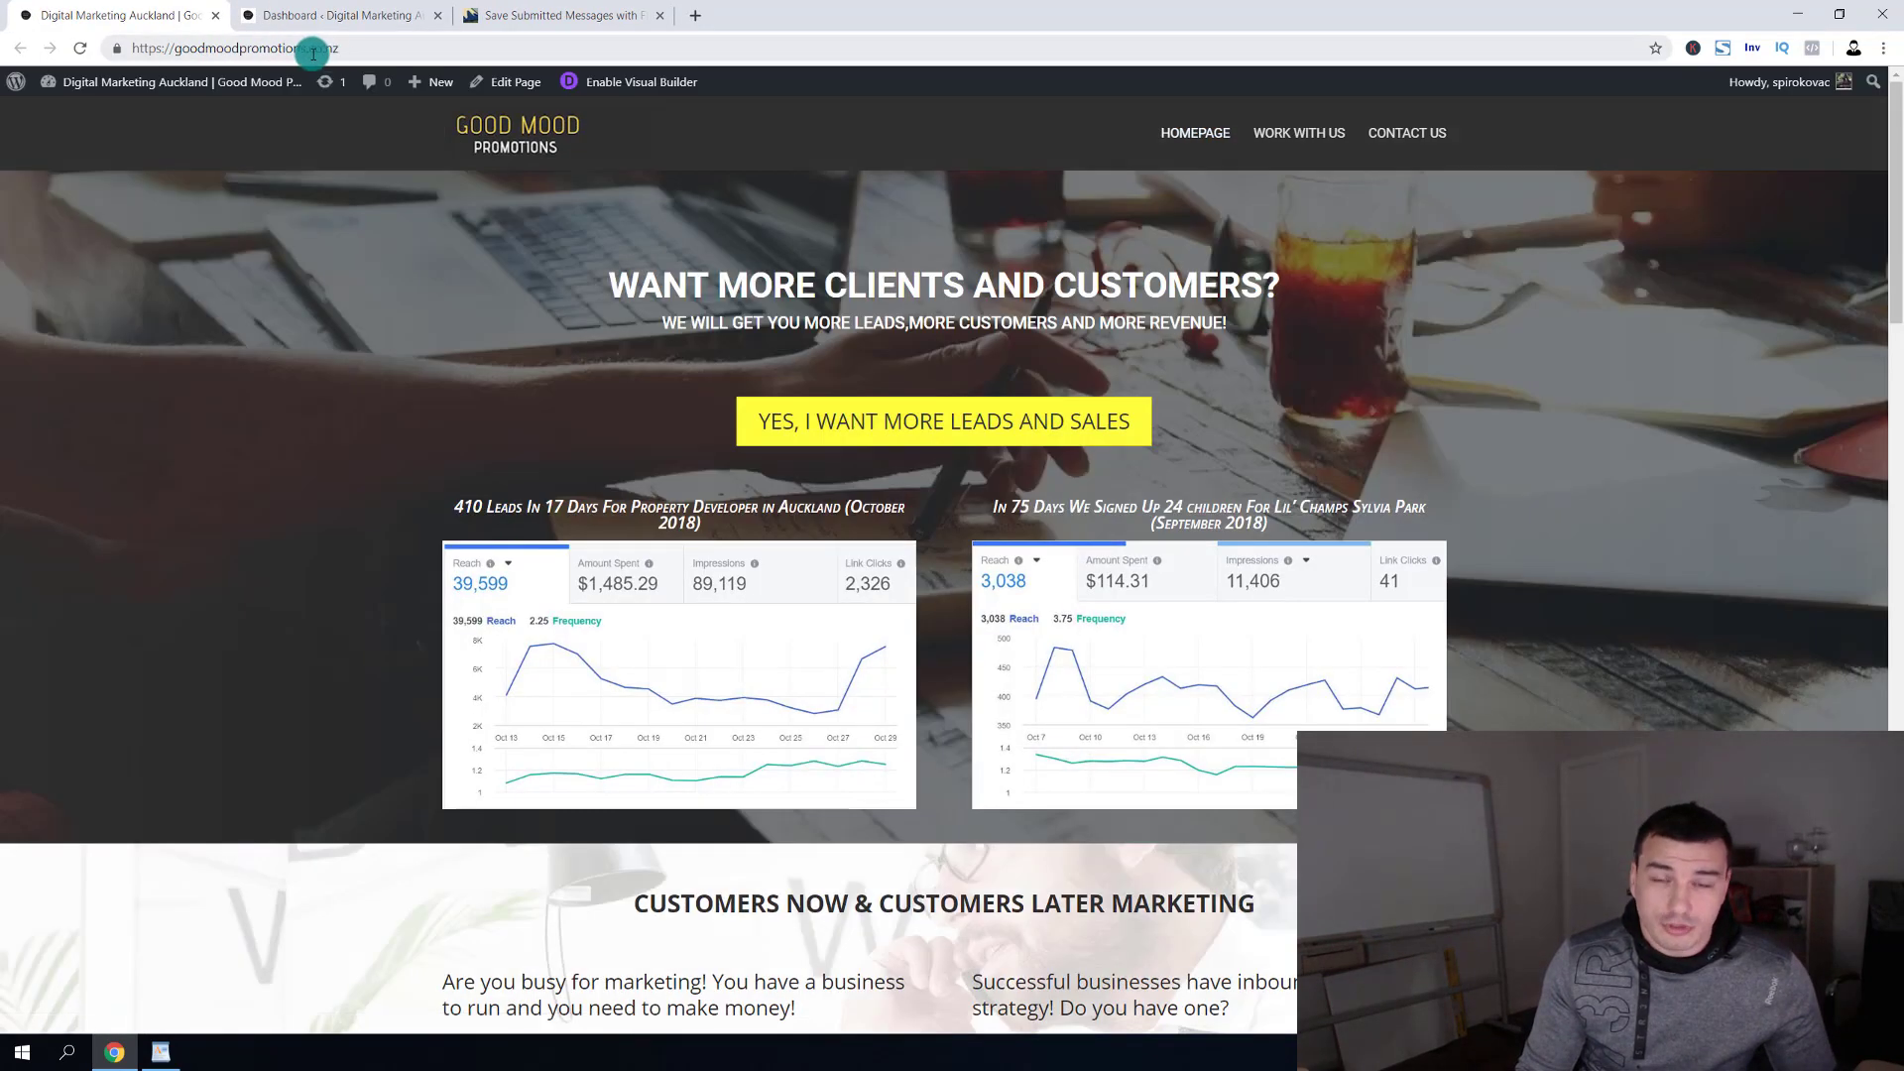
middle_click(171, 22)
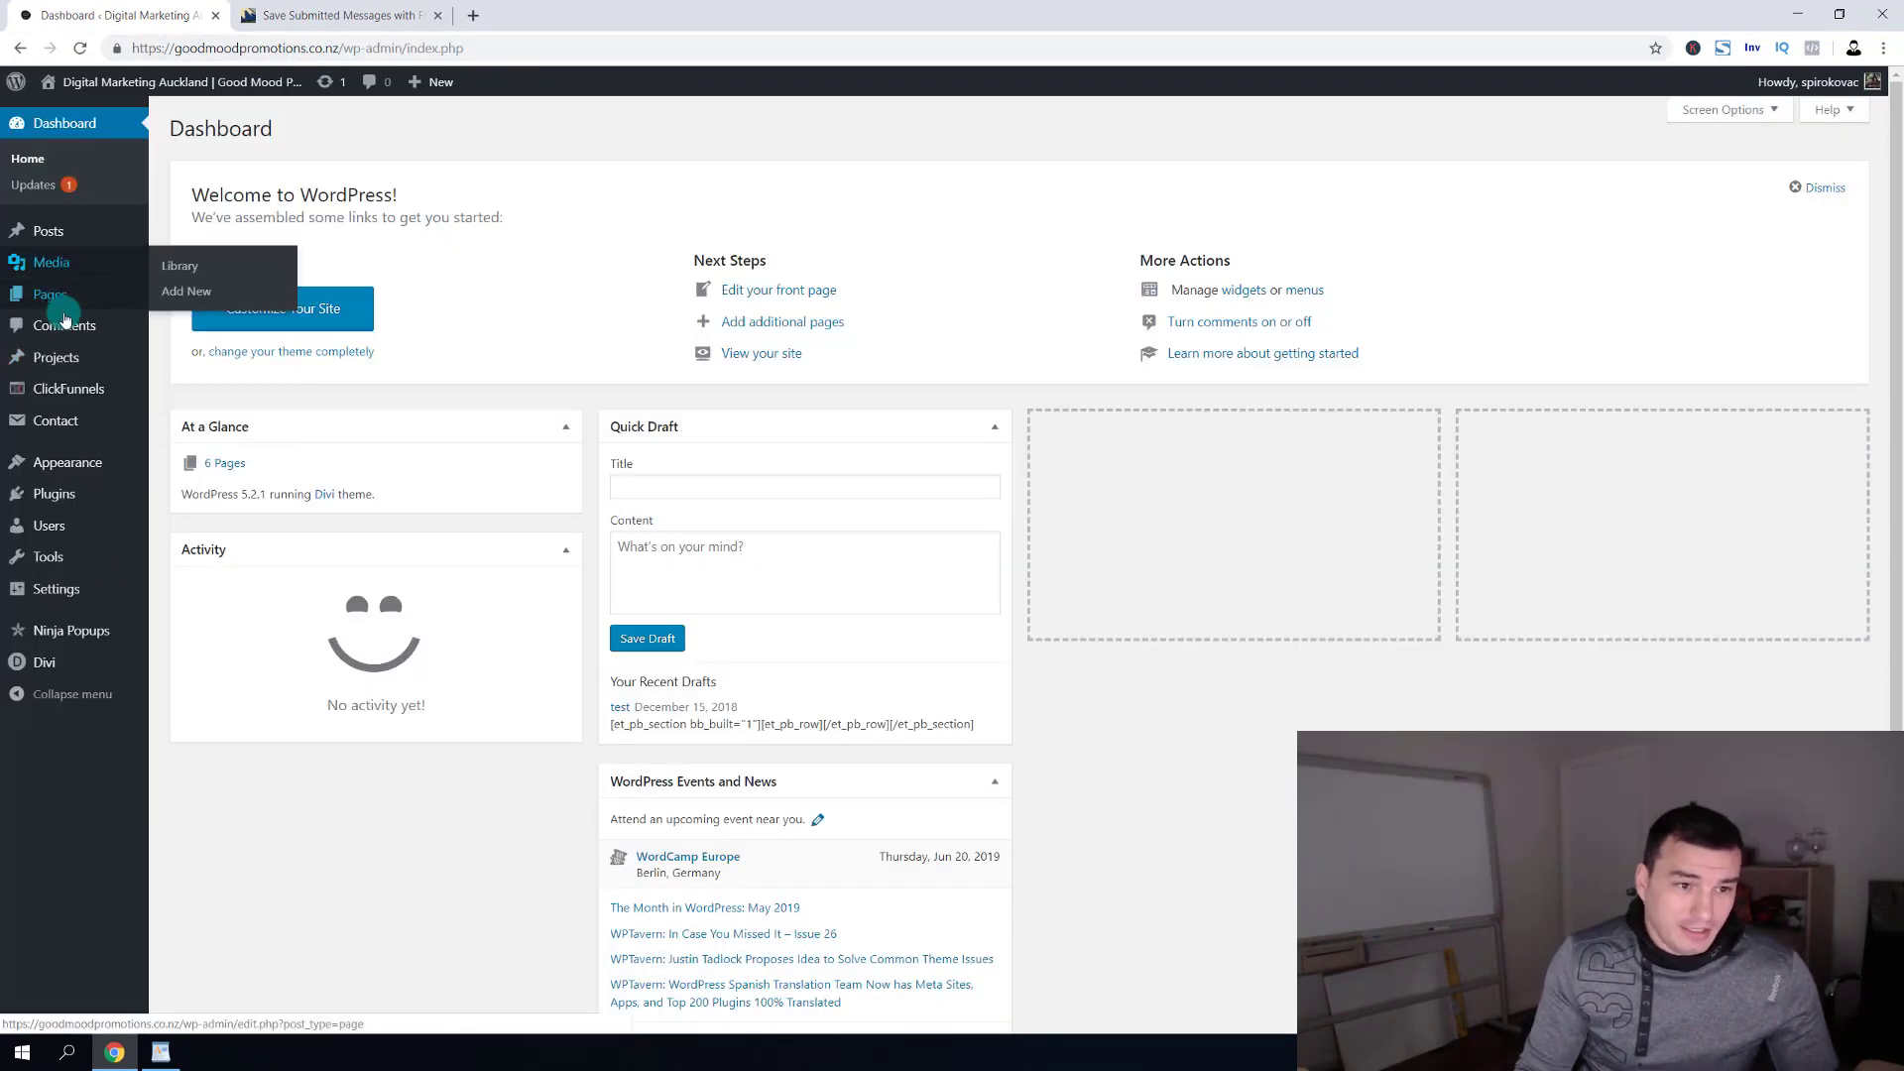
Search the plugin directory for Flamingo, then install and activate the Flamingo message storage plugin.
mouse_move(109, 496)
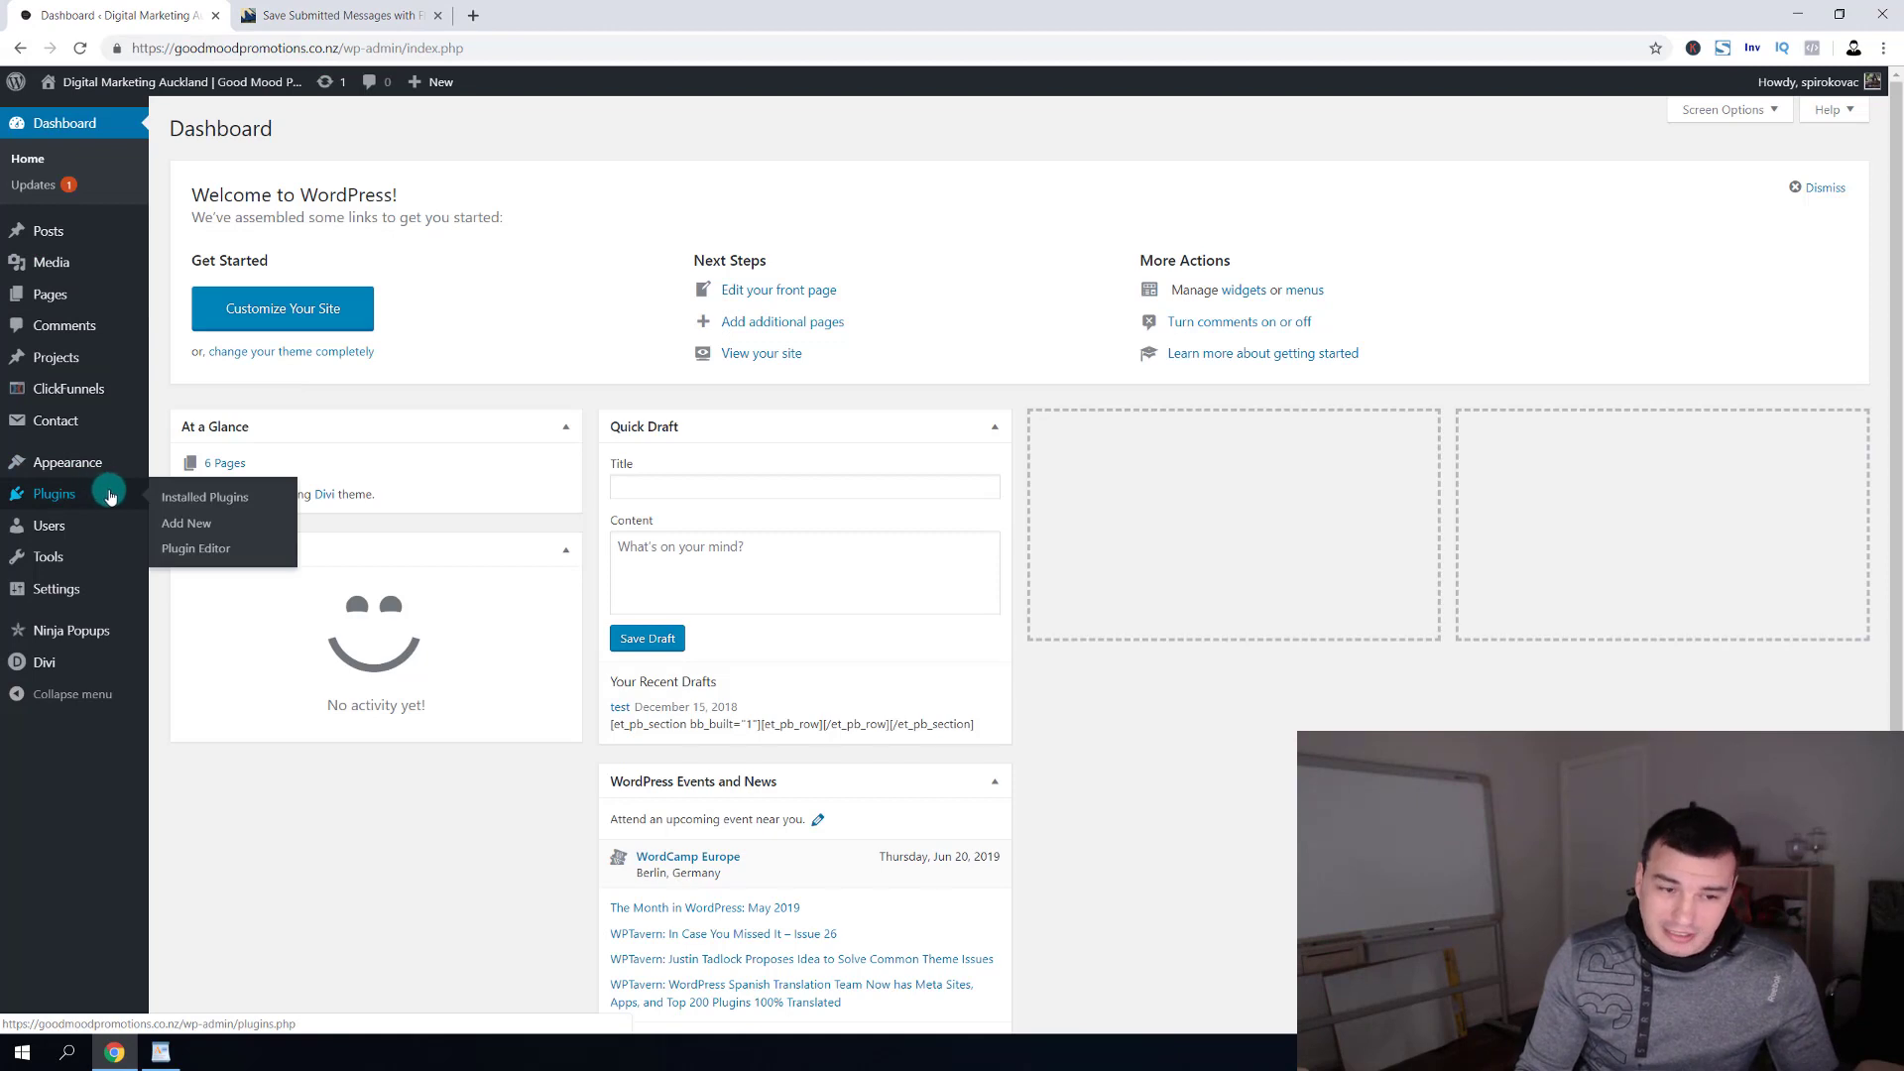
left_click(179, 524)
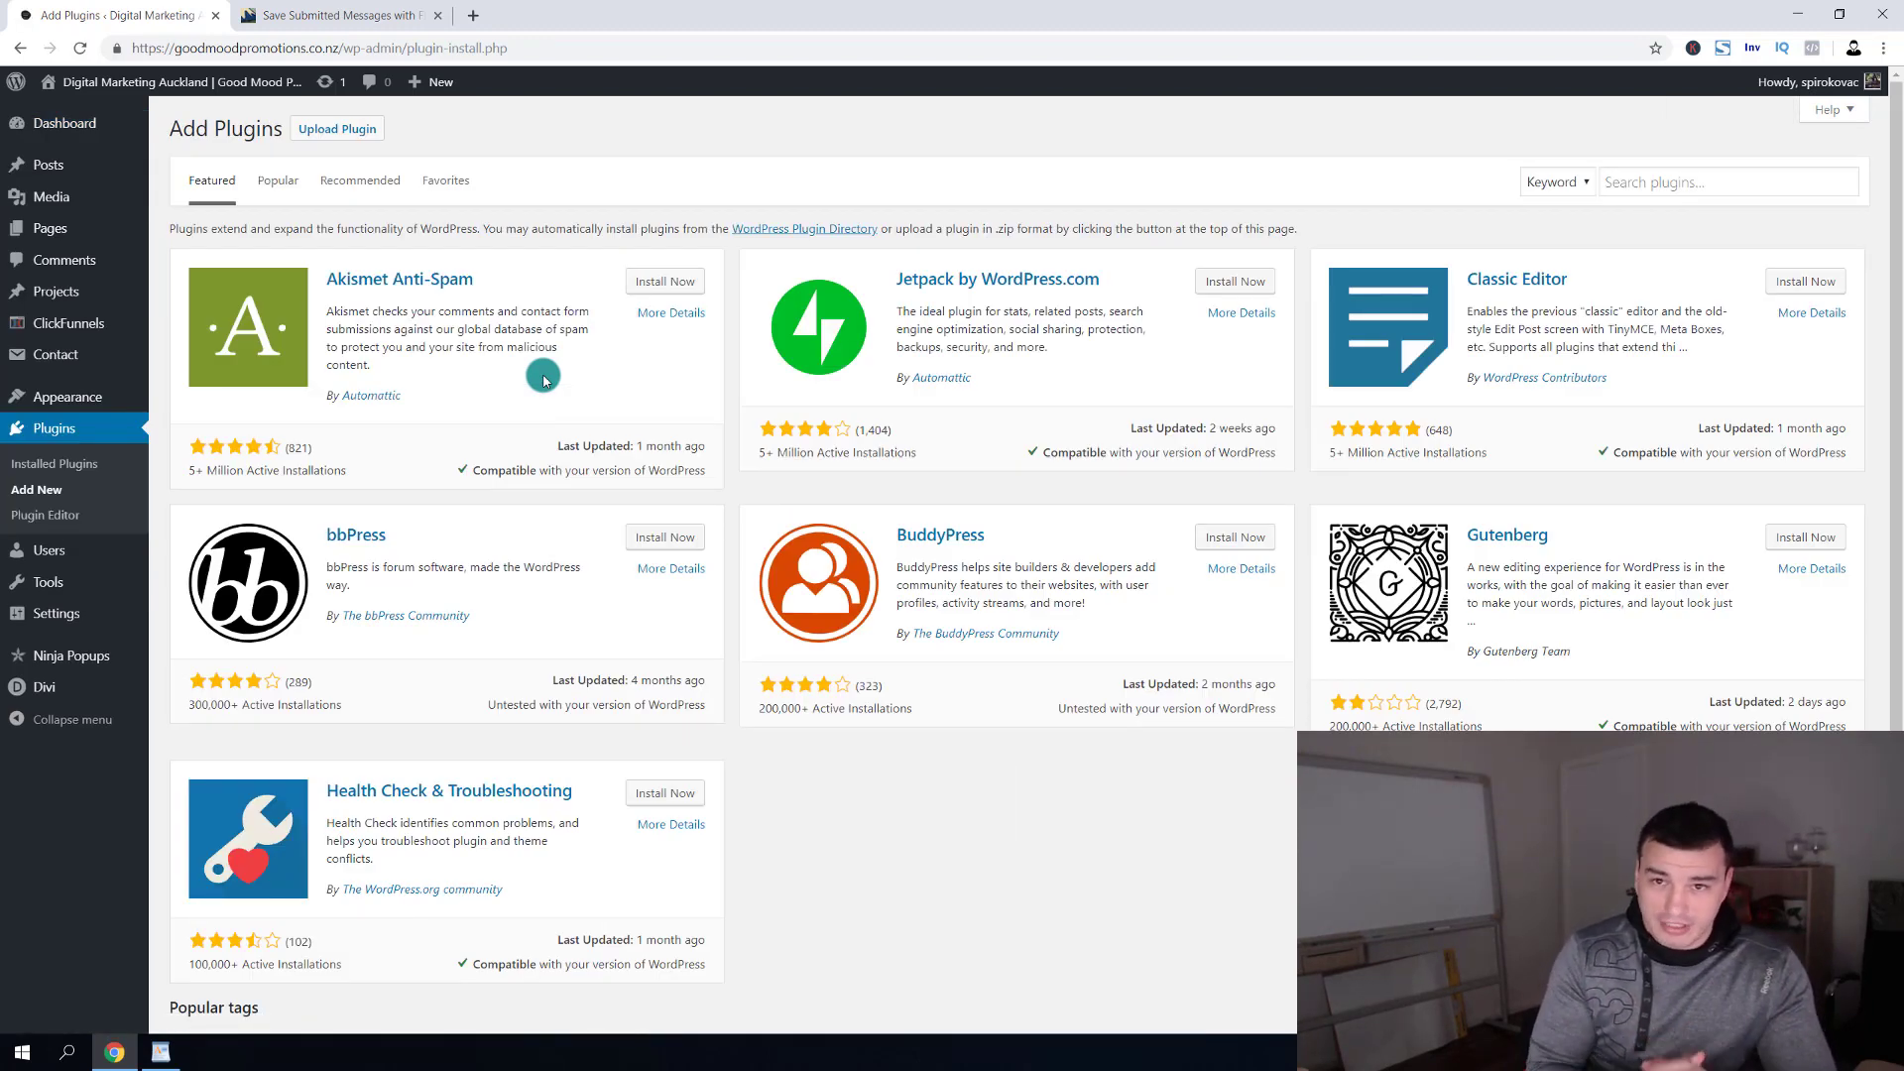
left_click(1673, 186)
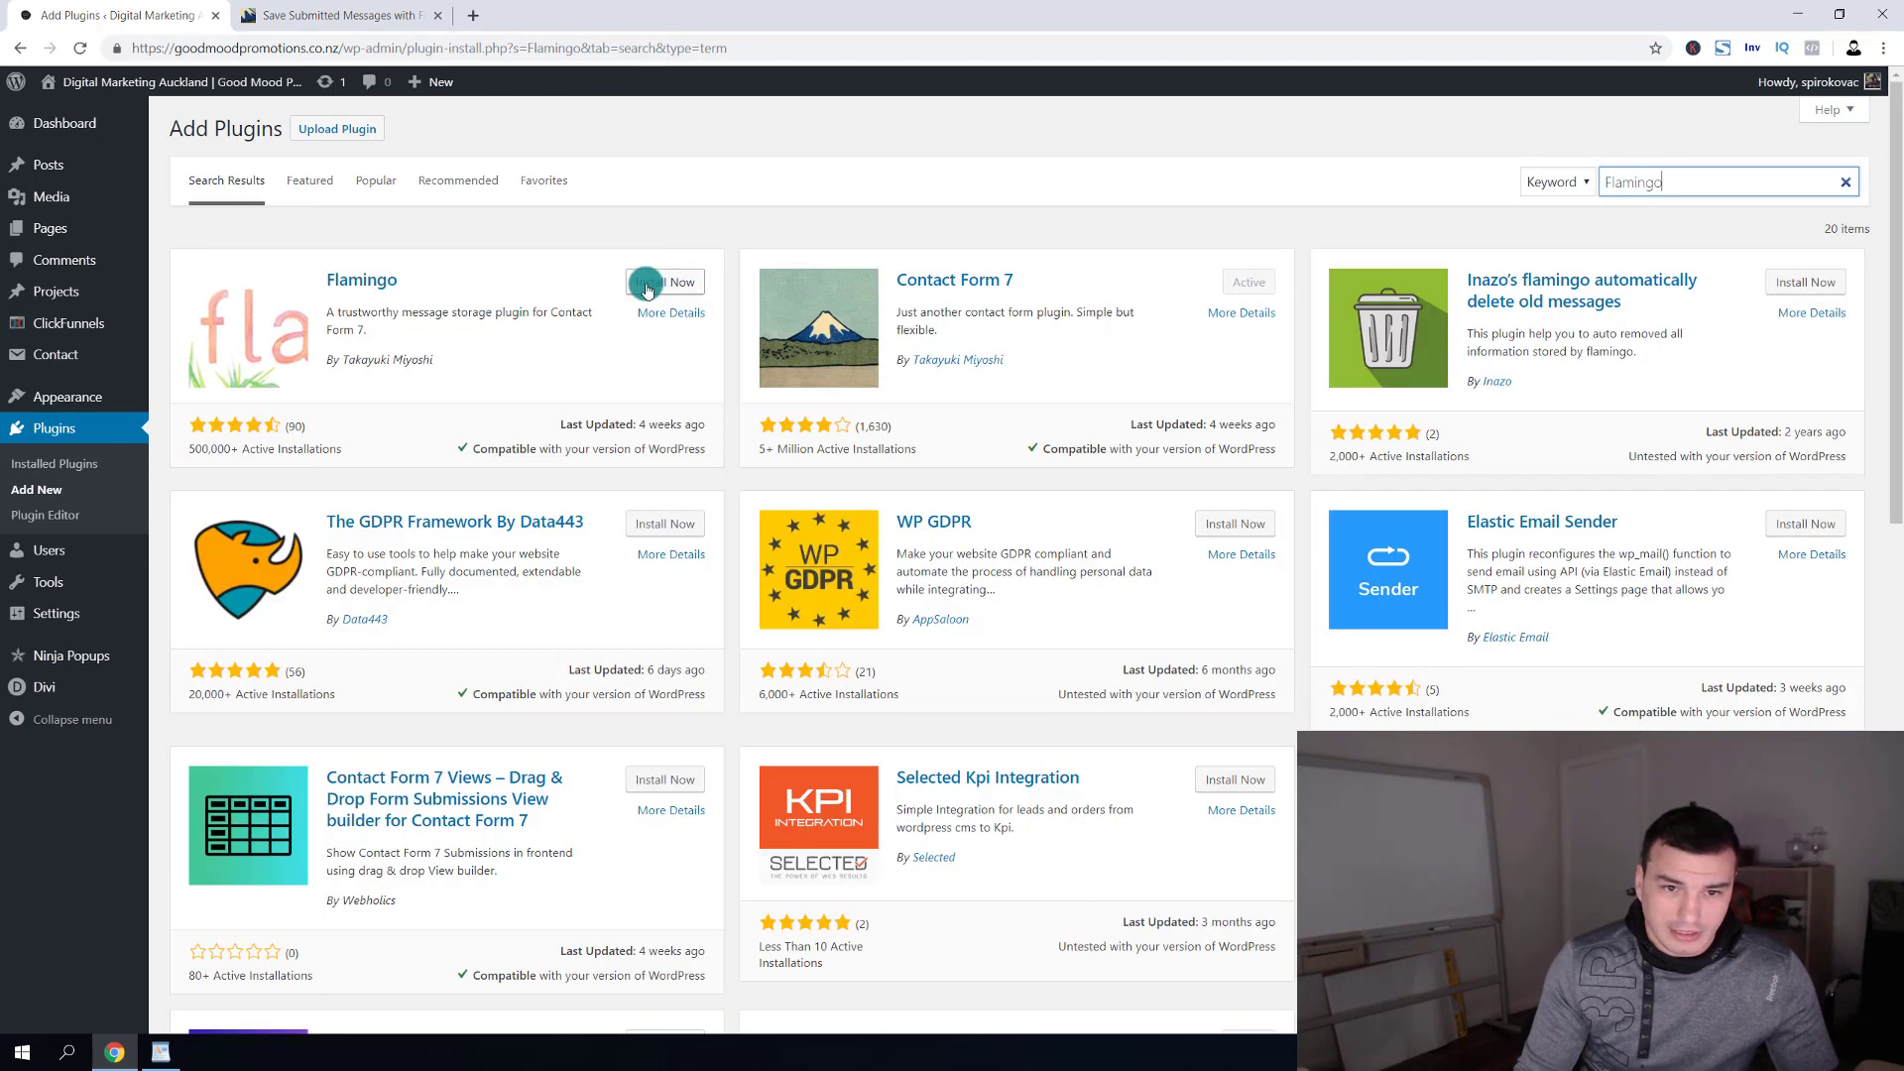
left_click(635, 280)
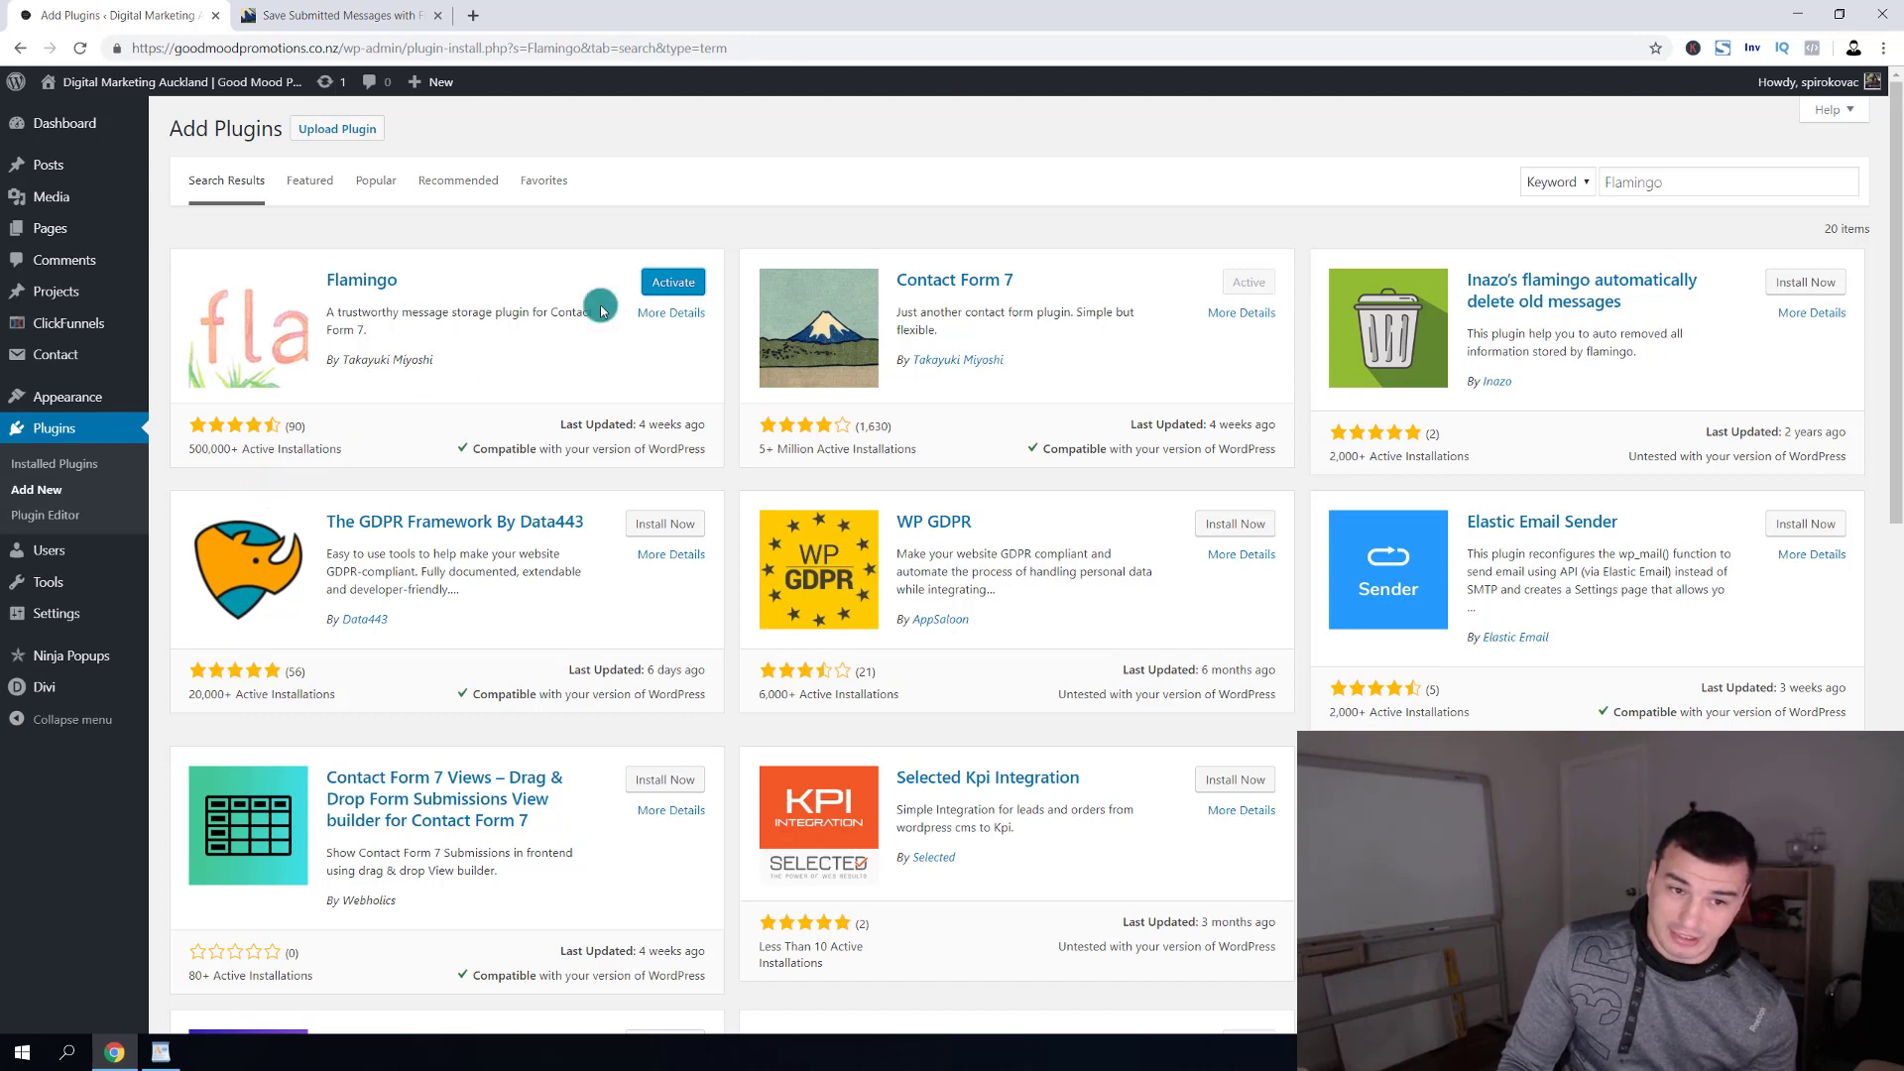
left_click(667, 283)
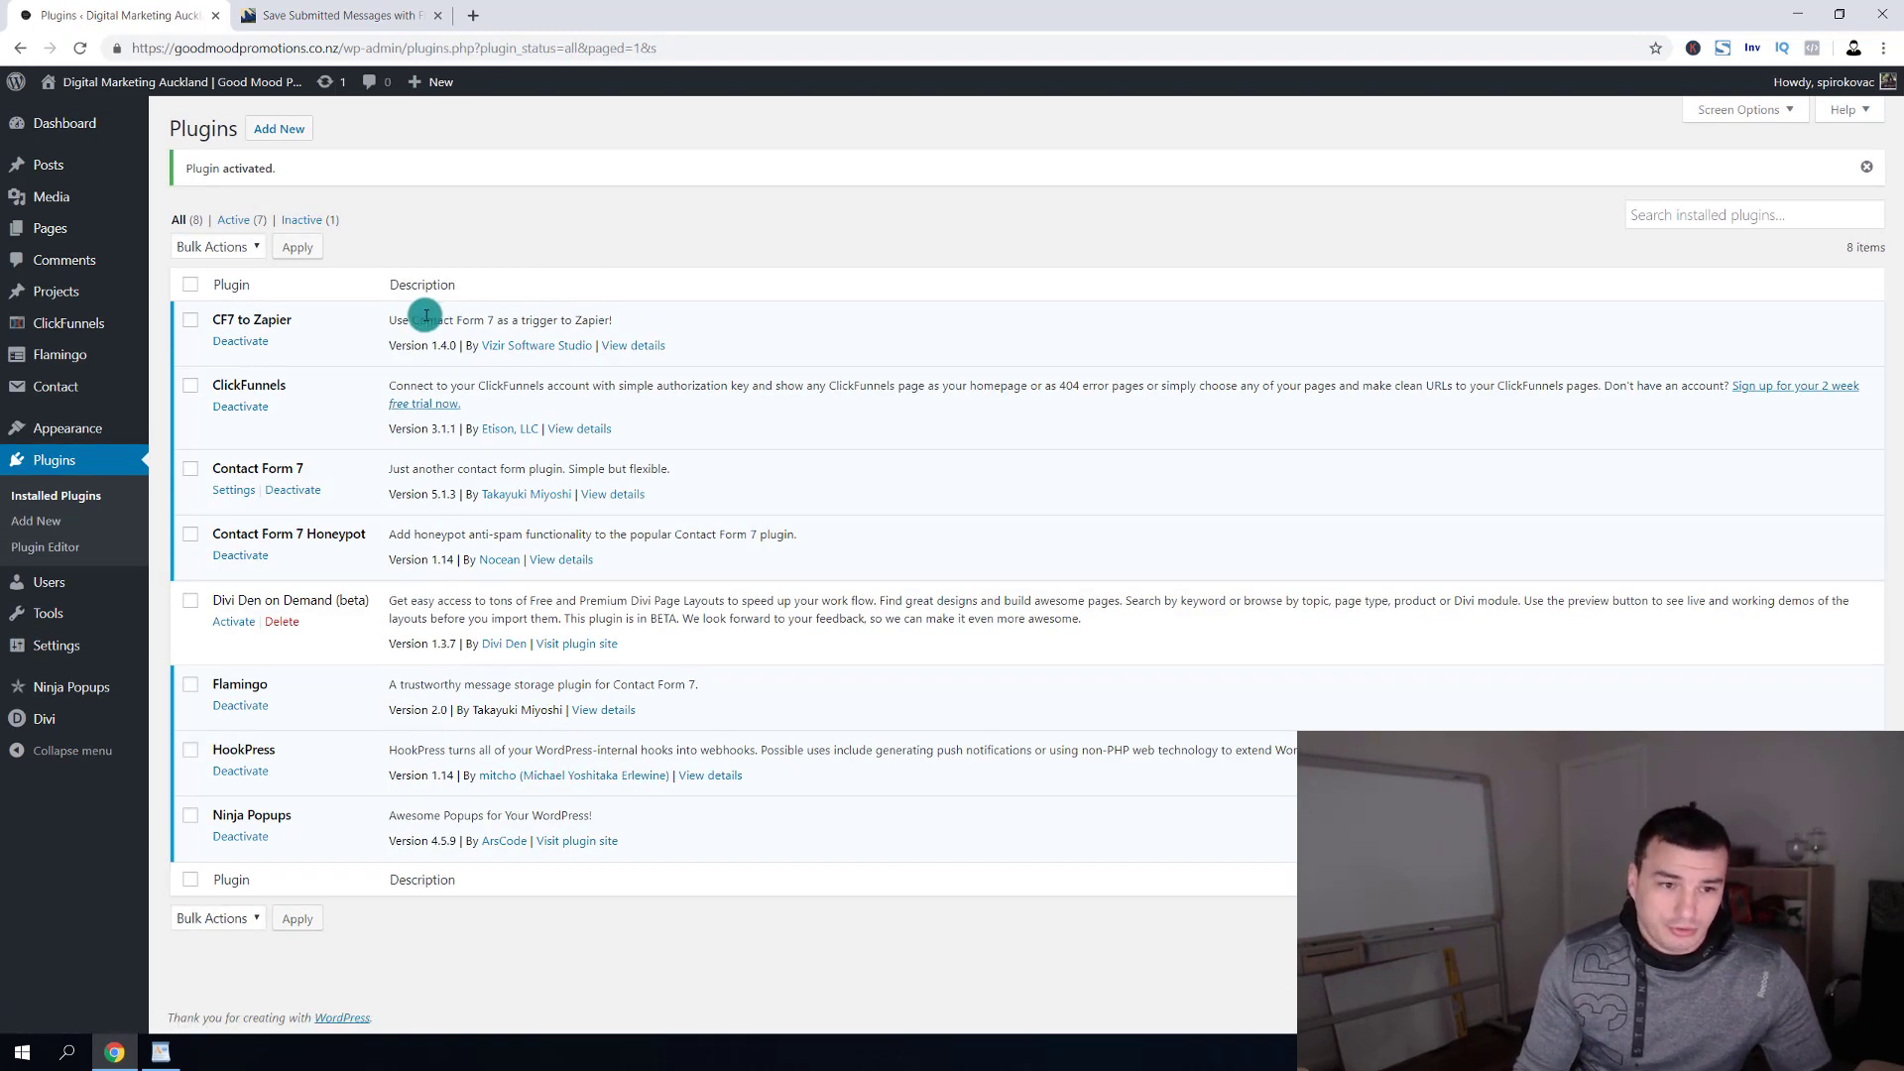
Look through Flamingo's Address Book and Inbound Messages lists.
mouse_move(116, 360)
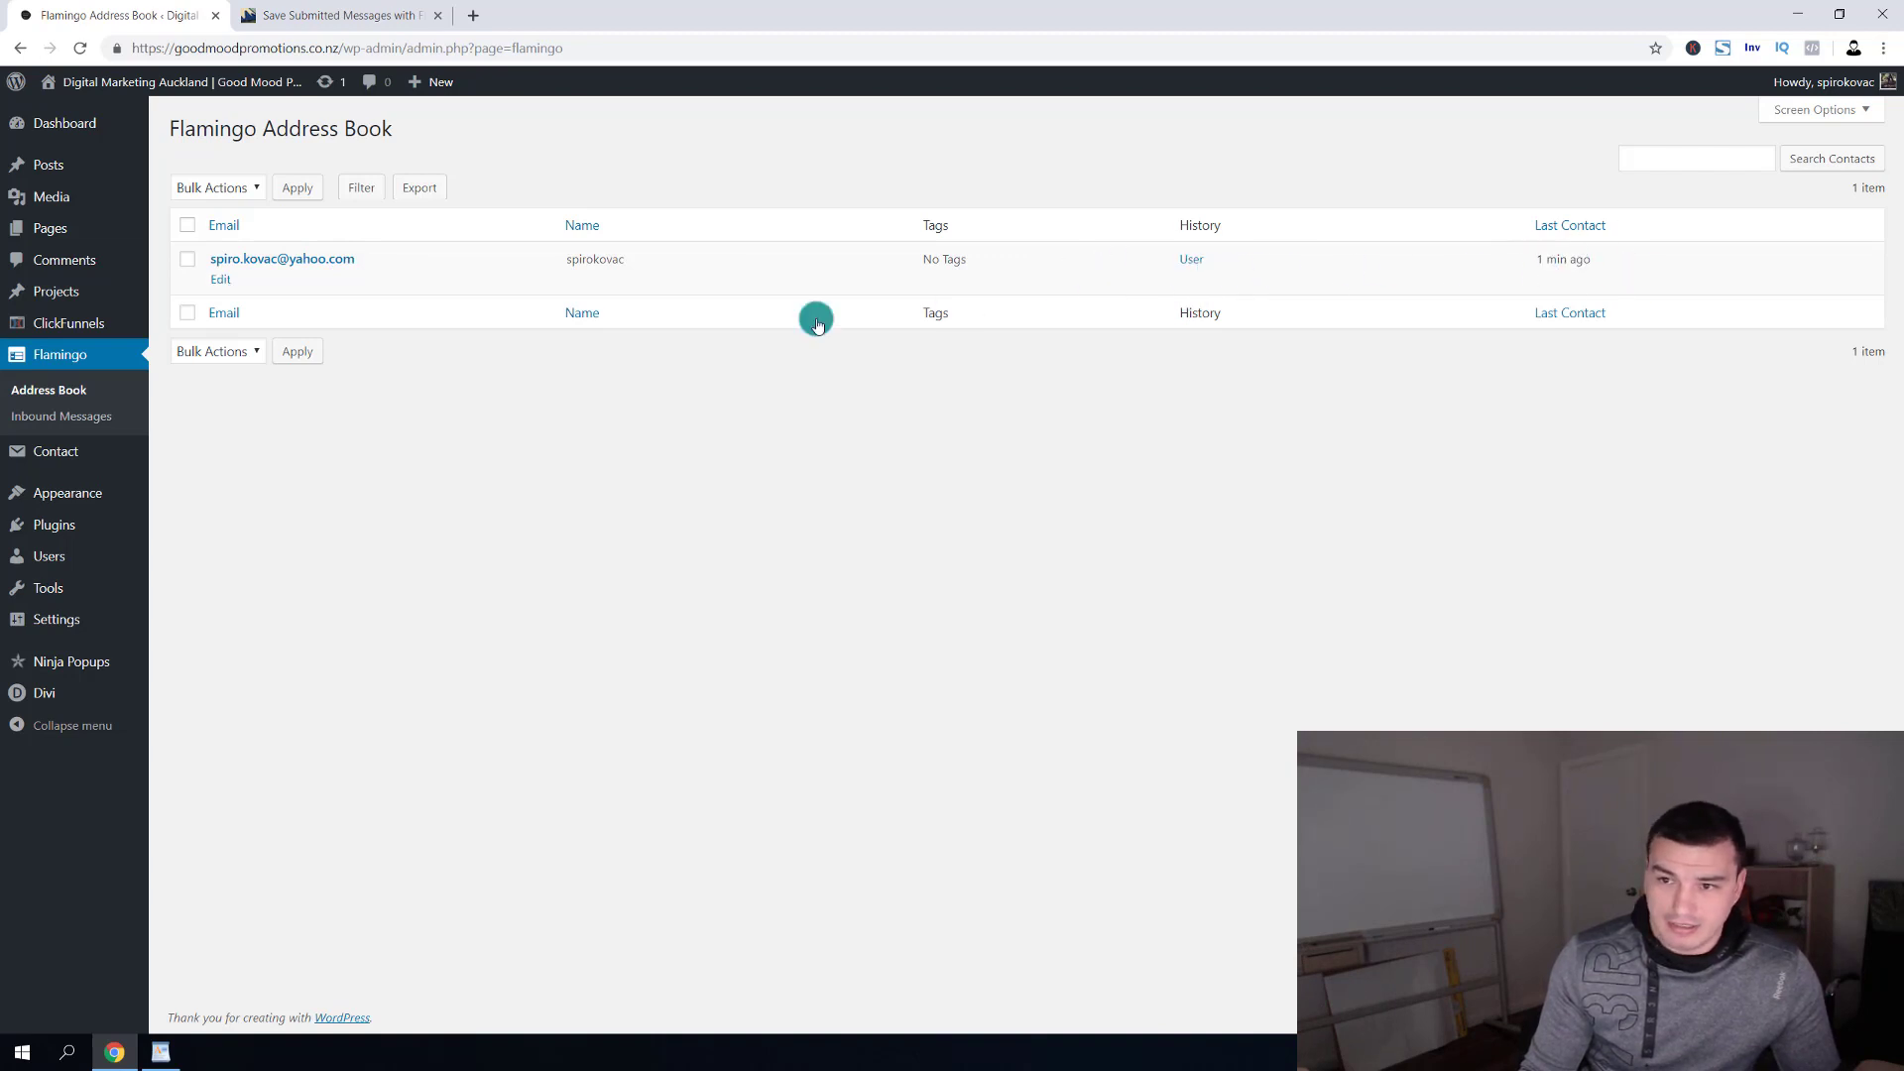
left_click(99, 415)
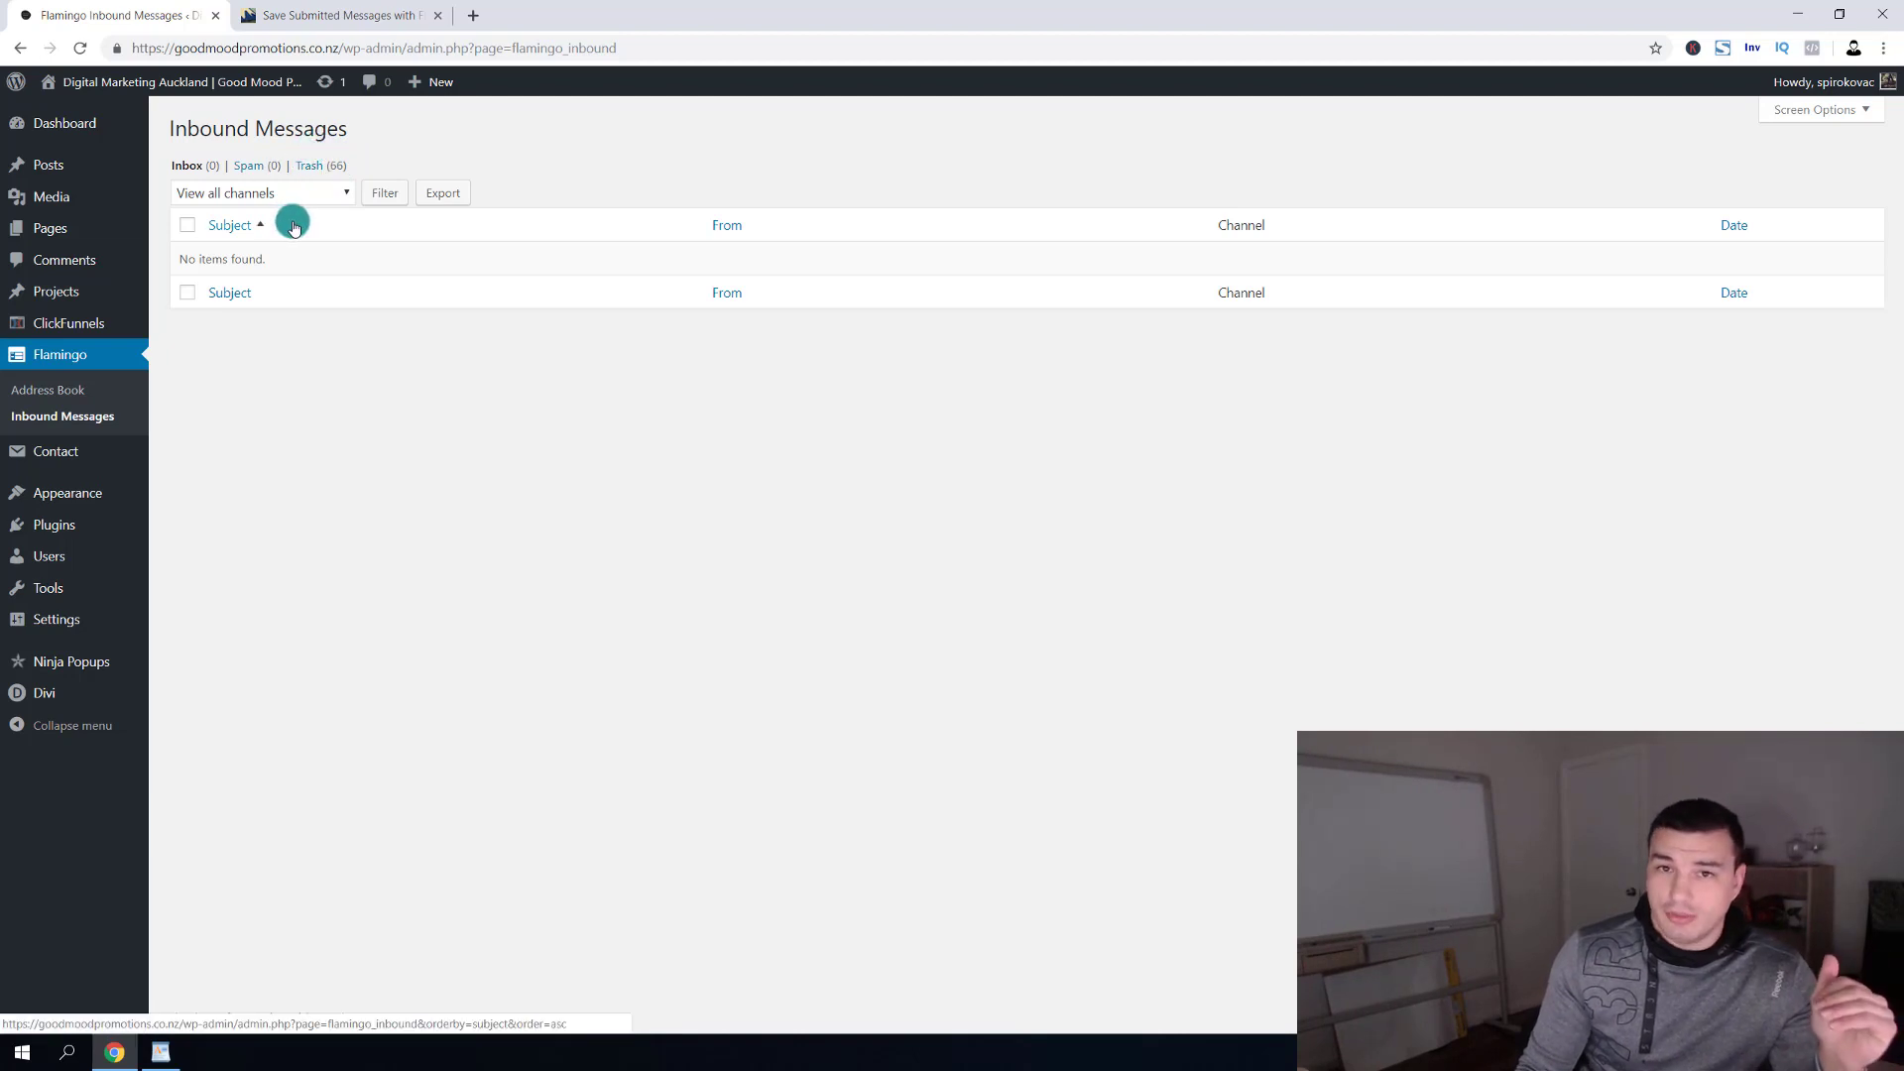
Create a new page titled "Temporary #1" and start an empty paragraph below the title.
mouse_move(85, 236)
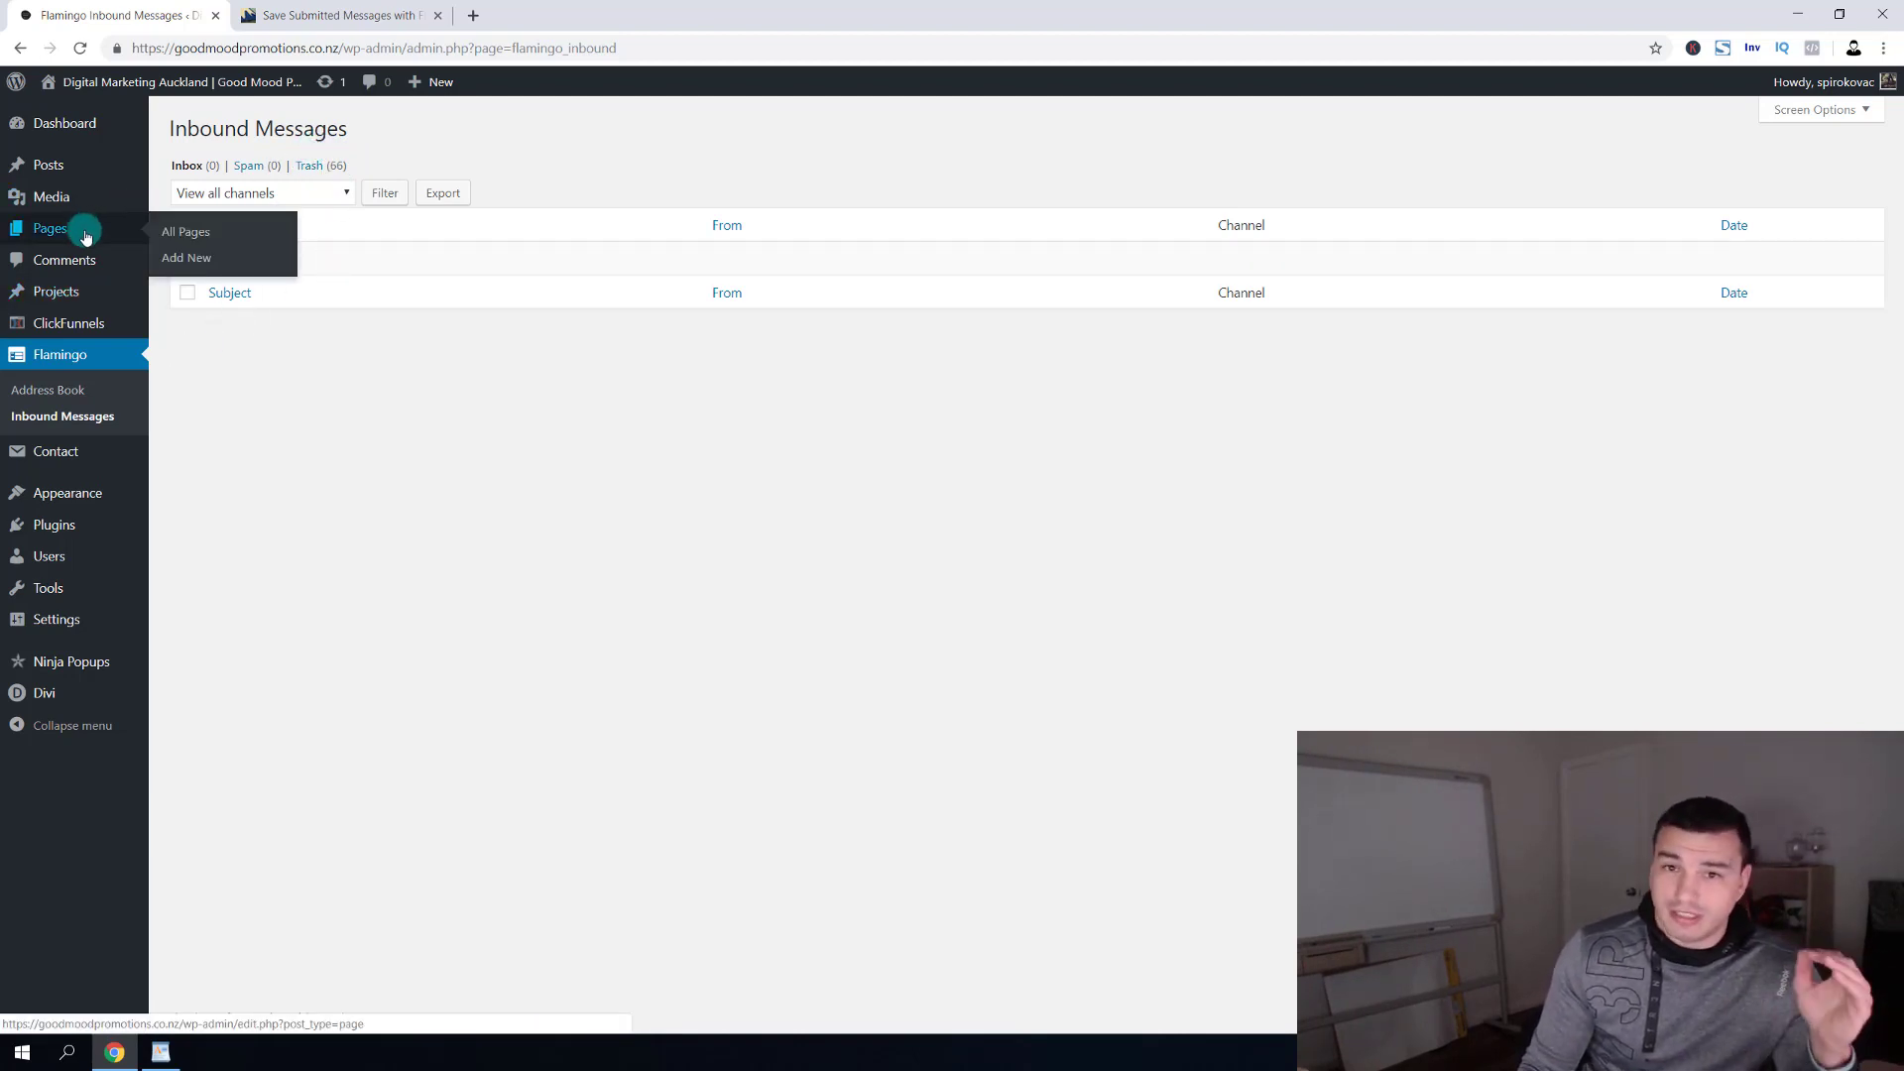
left_click(193, 260)
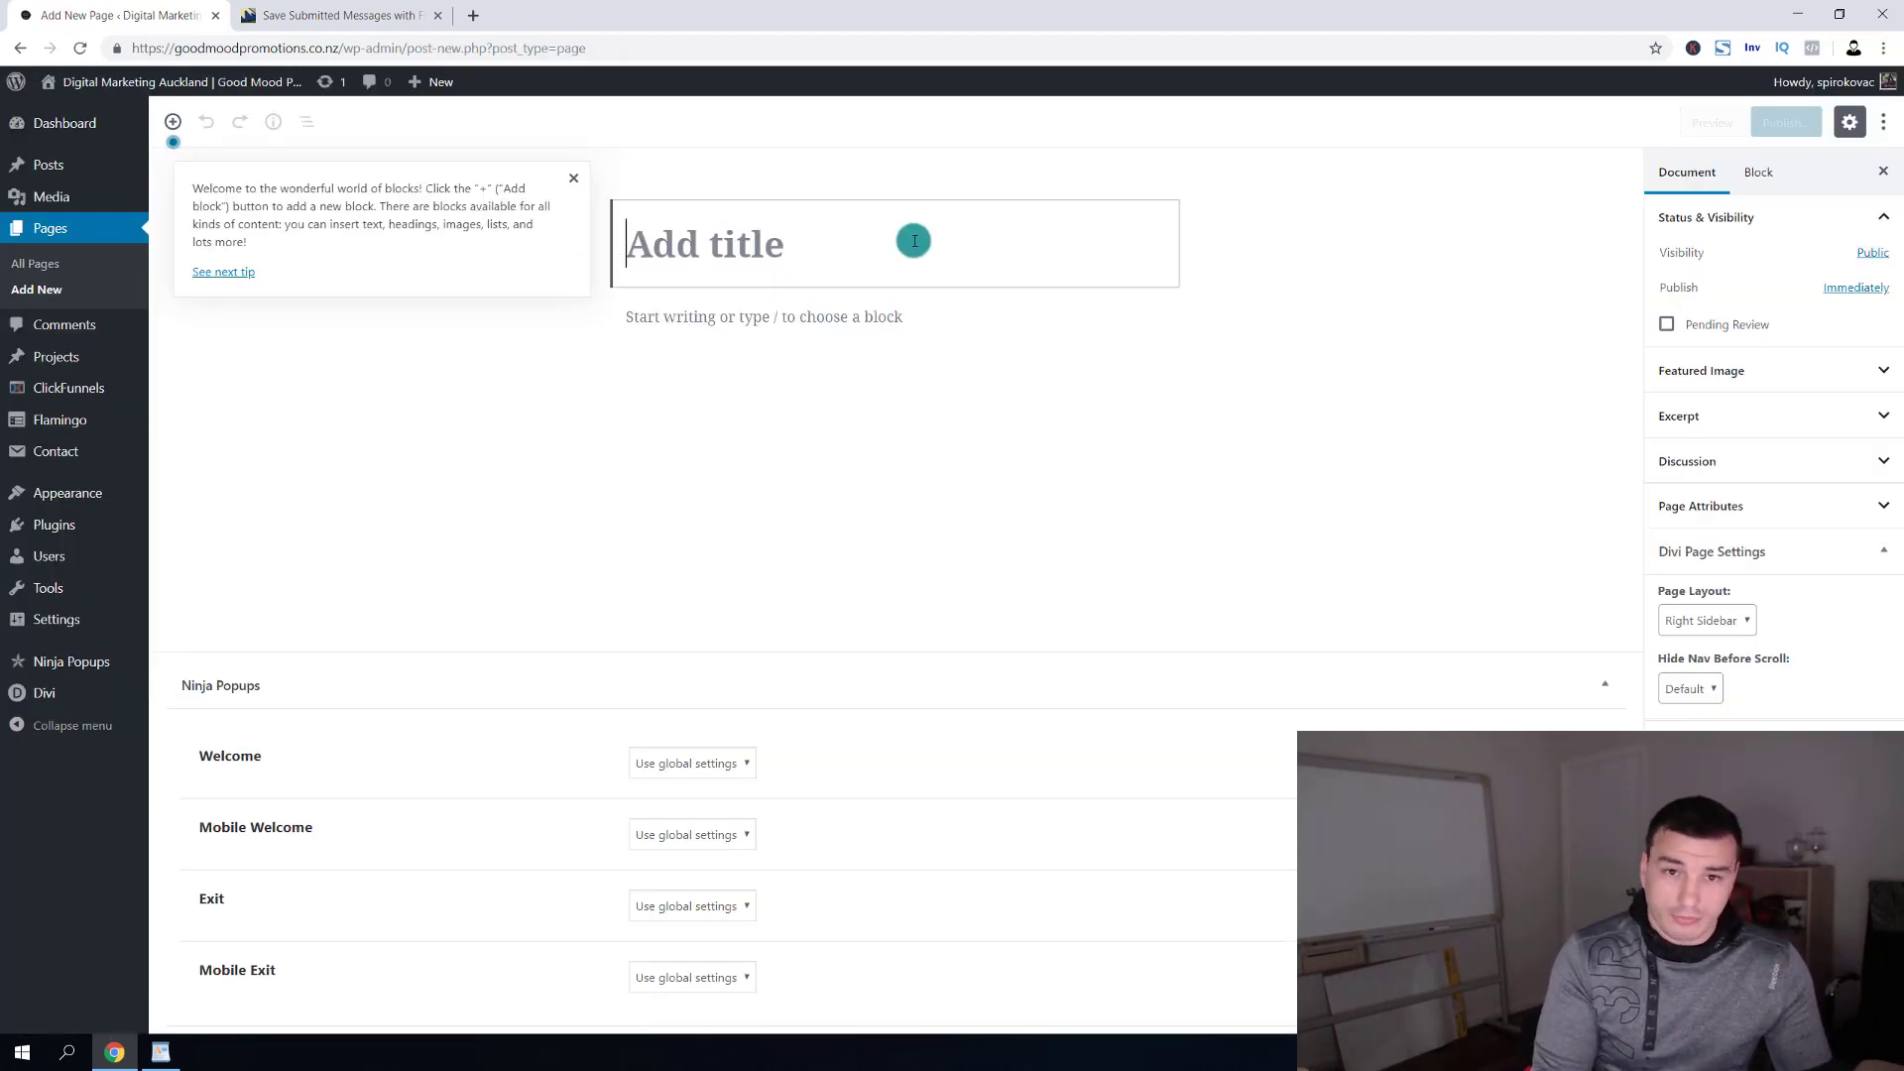
type("Temporary #1")
key("Return")
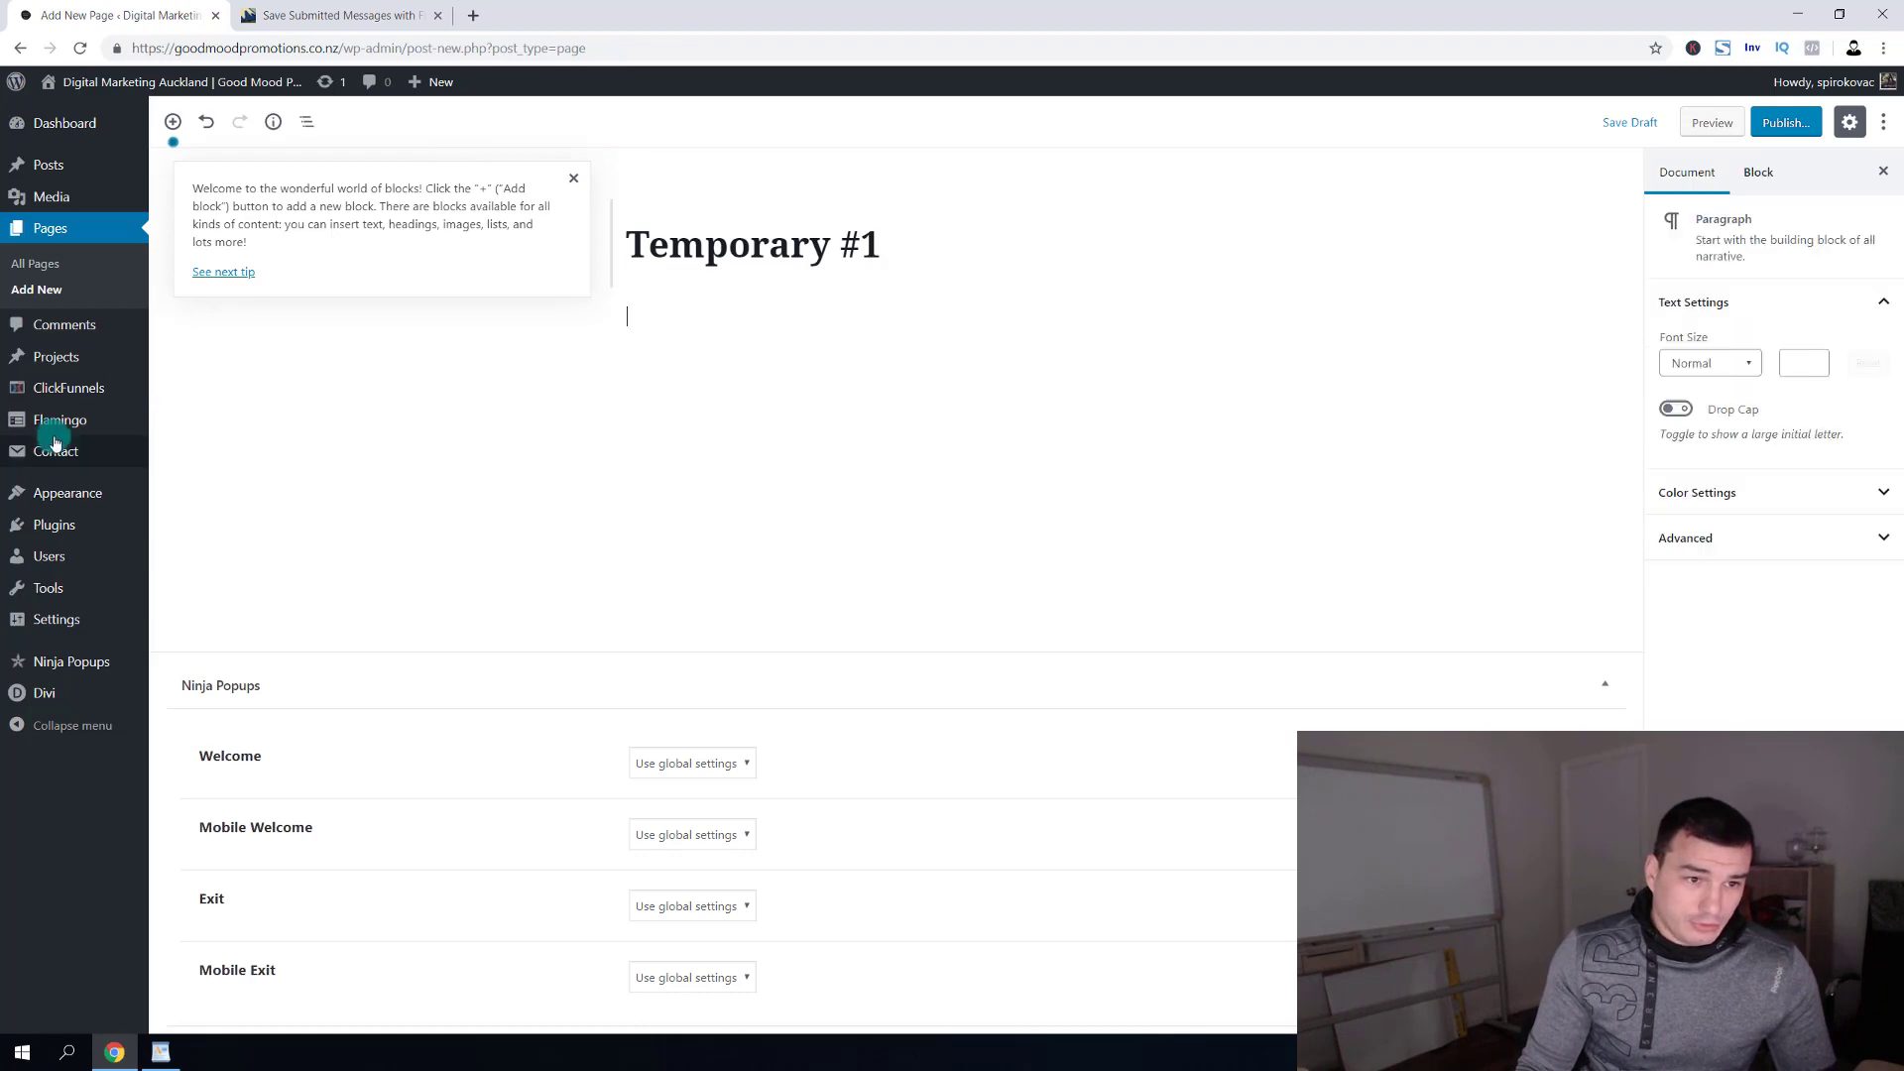
Create a new contact form titled "temporary form" with the default fields and save it, using a separate tab.
left_click(318, 13)
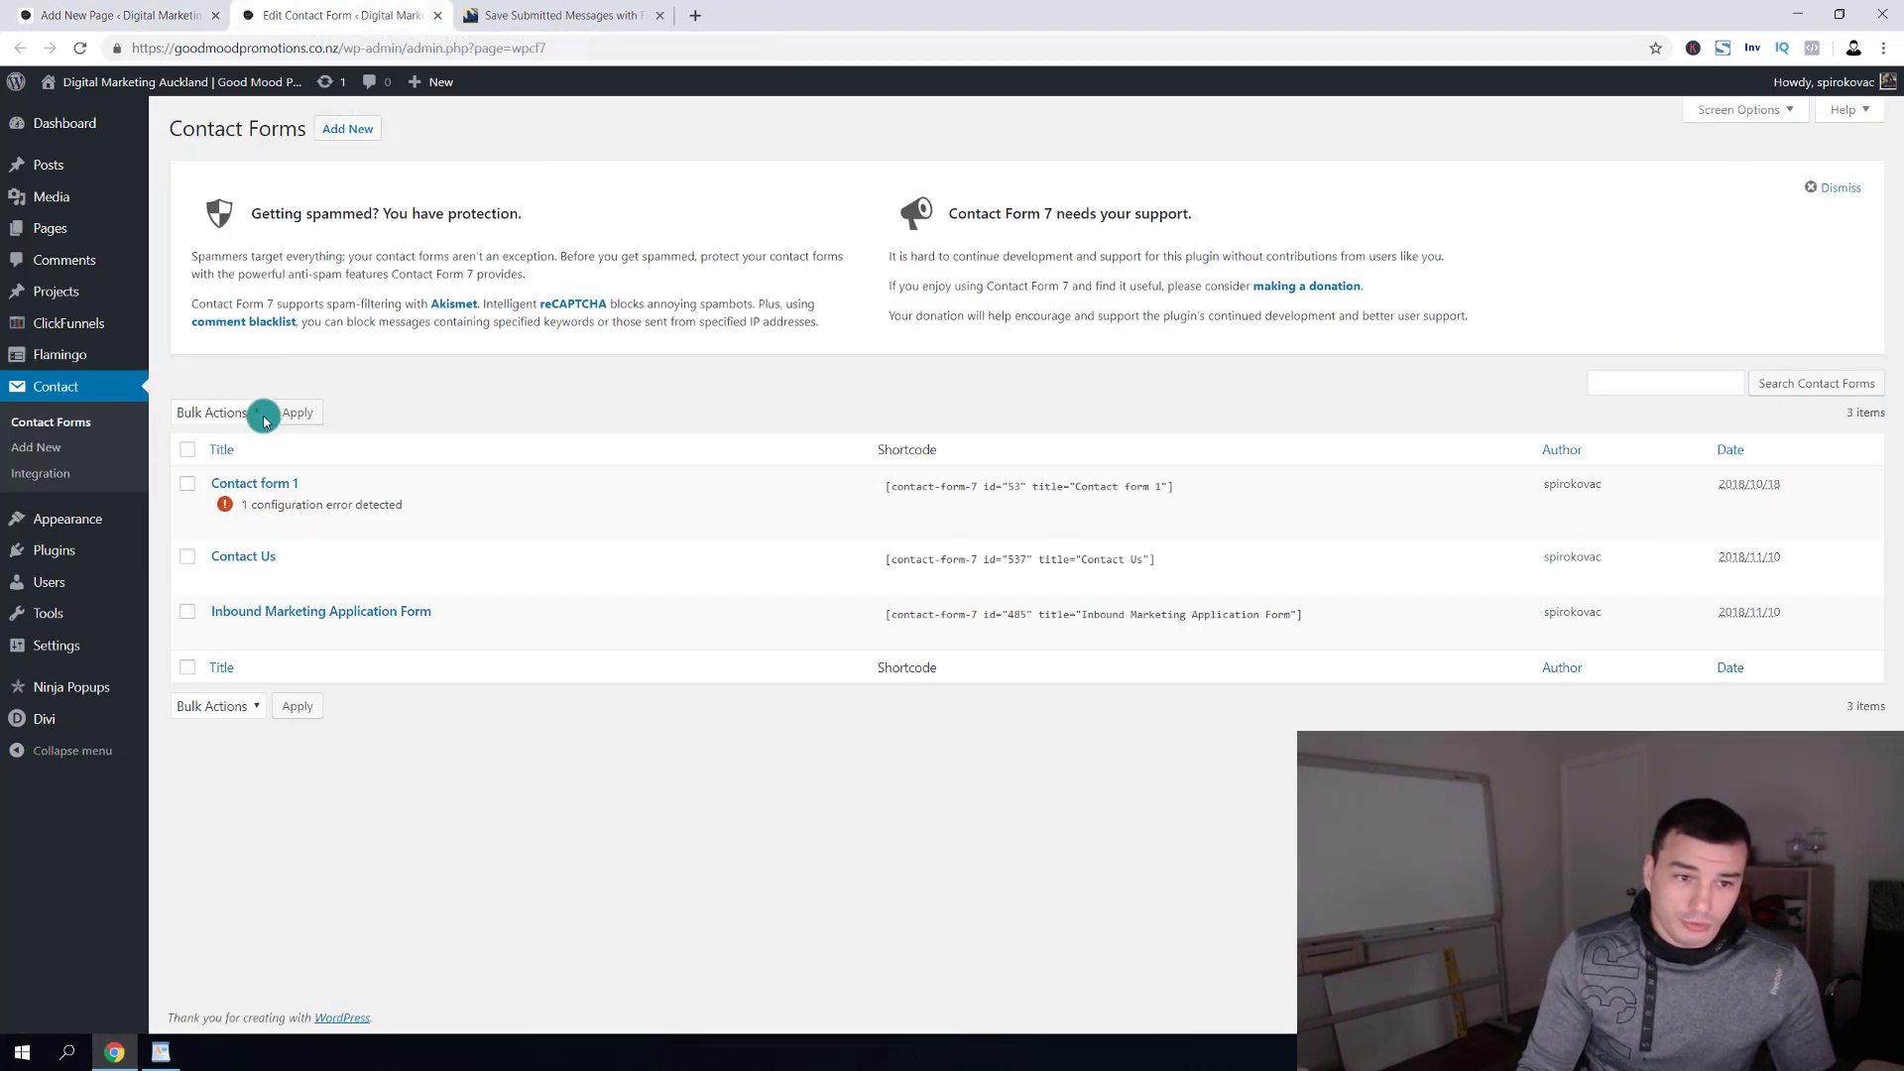
left_click(85, 447)
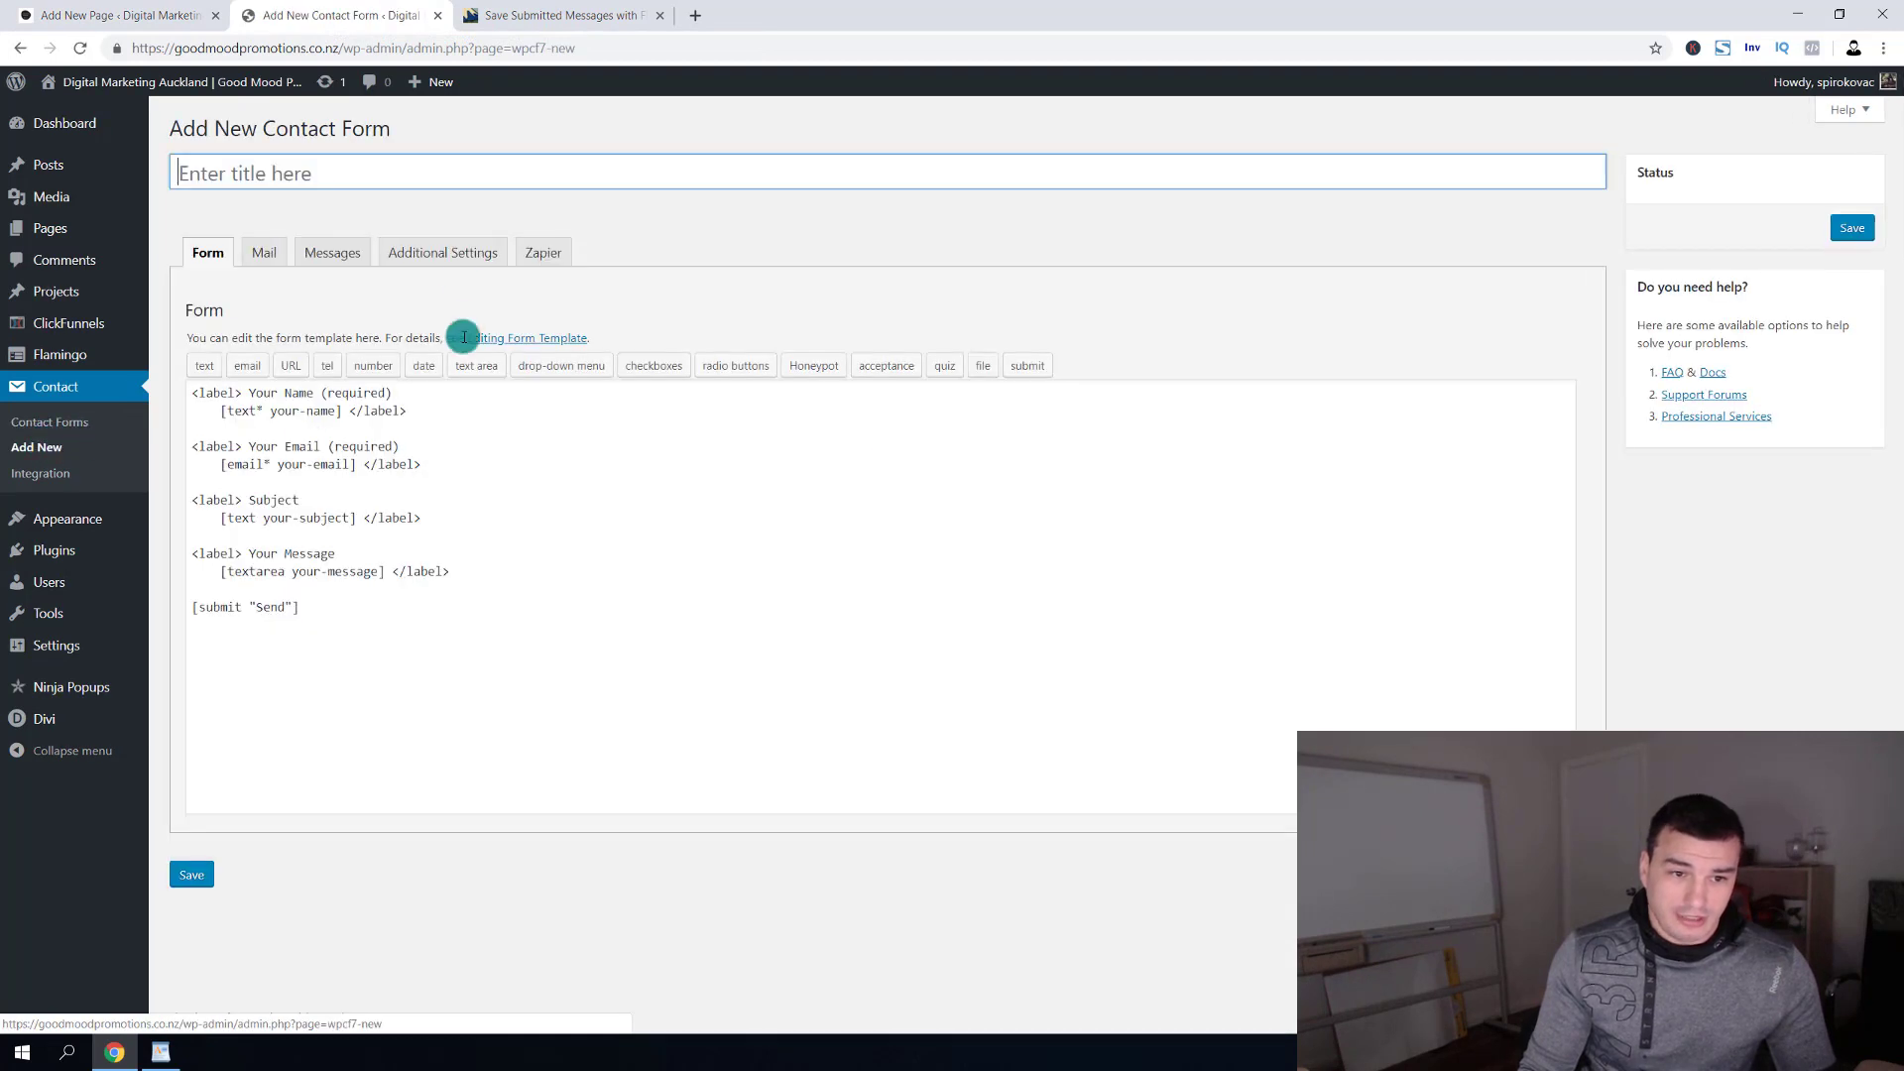
left_click(397, 180)
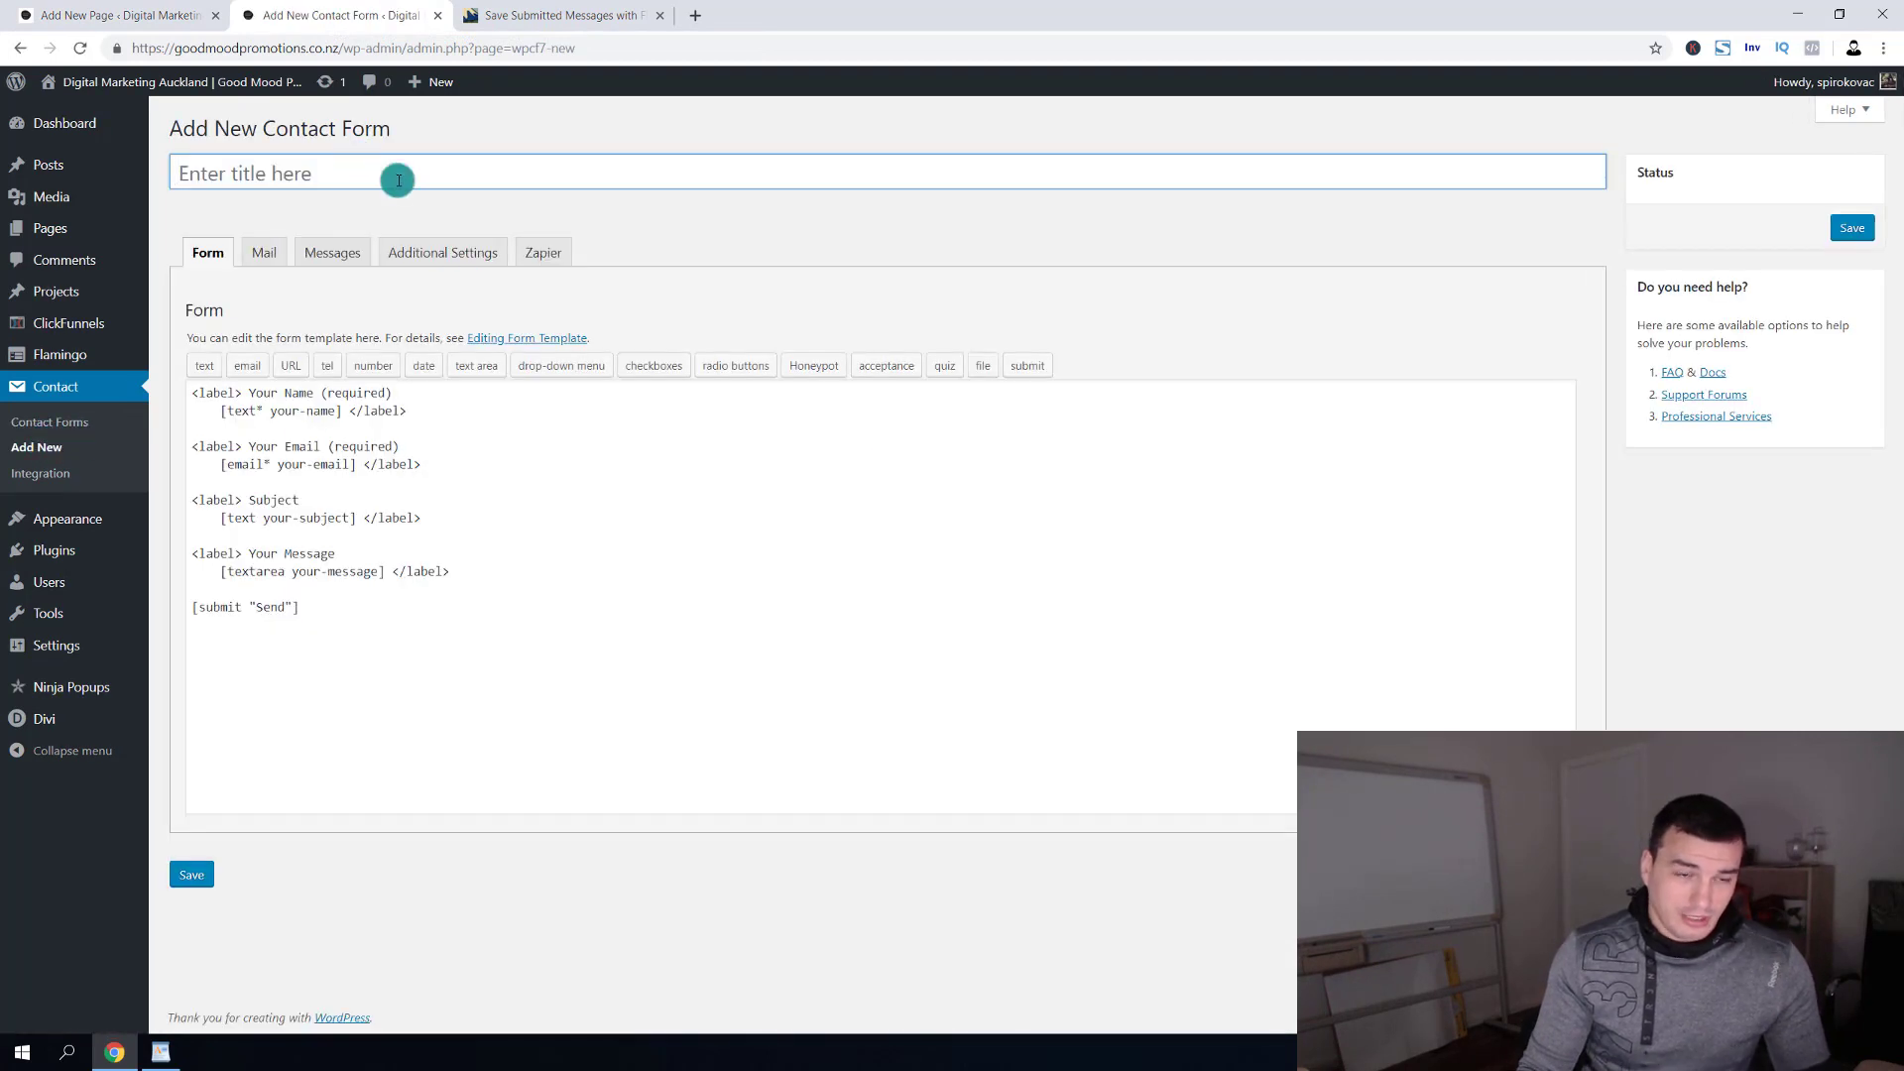
type("temporary form")
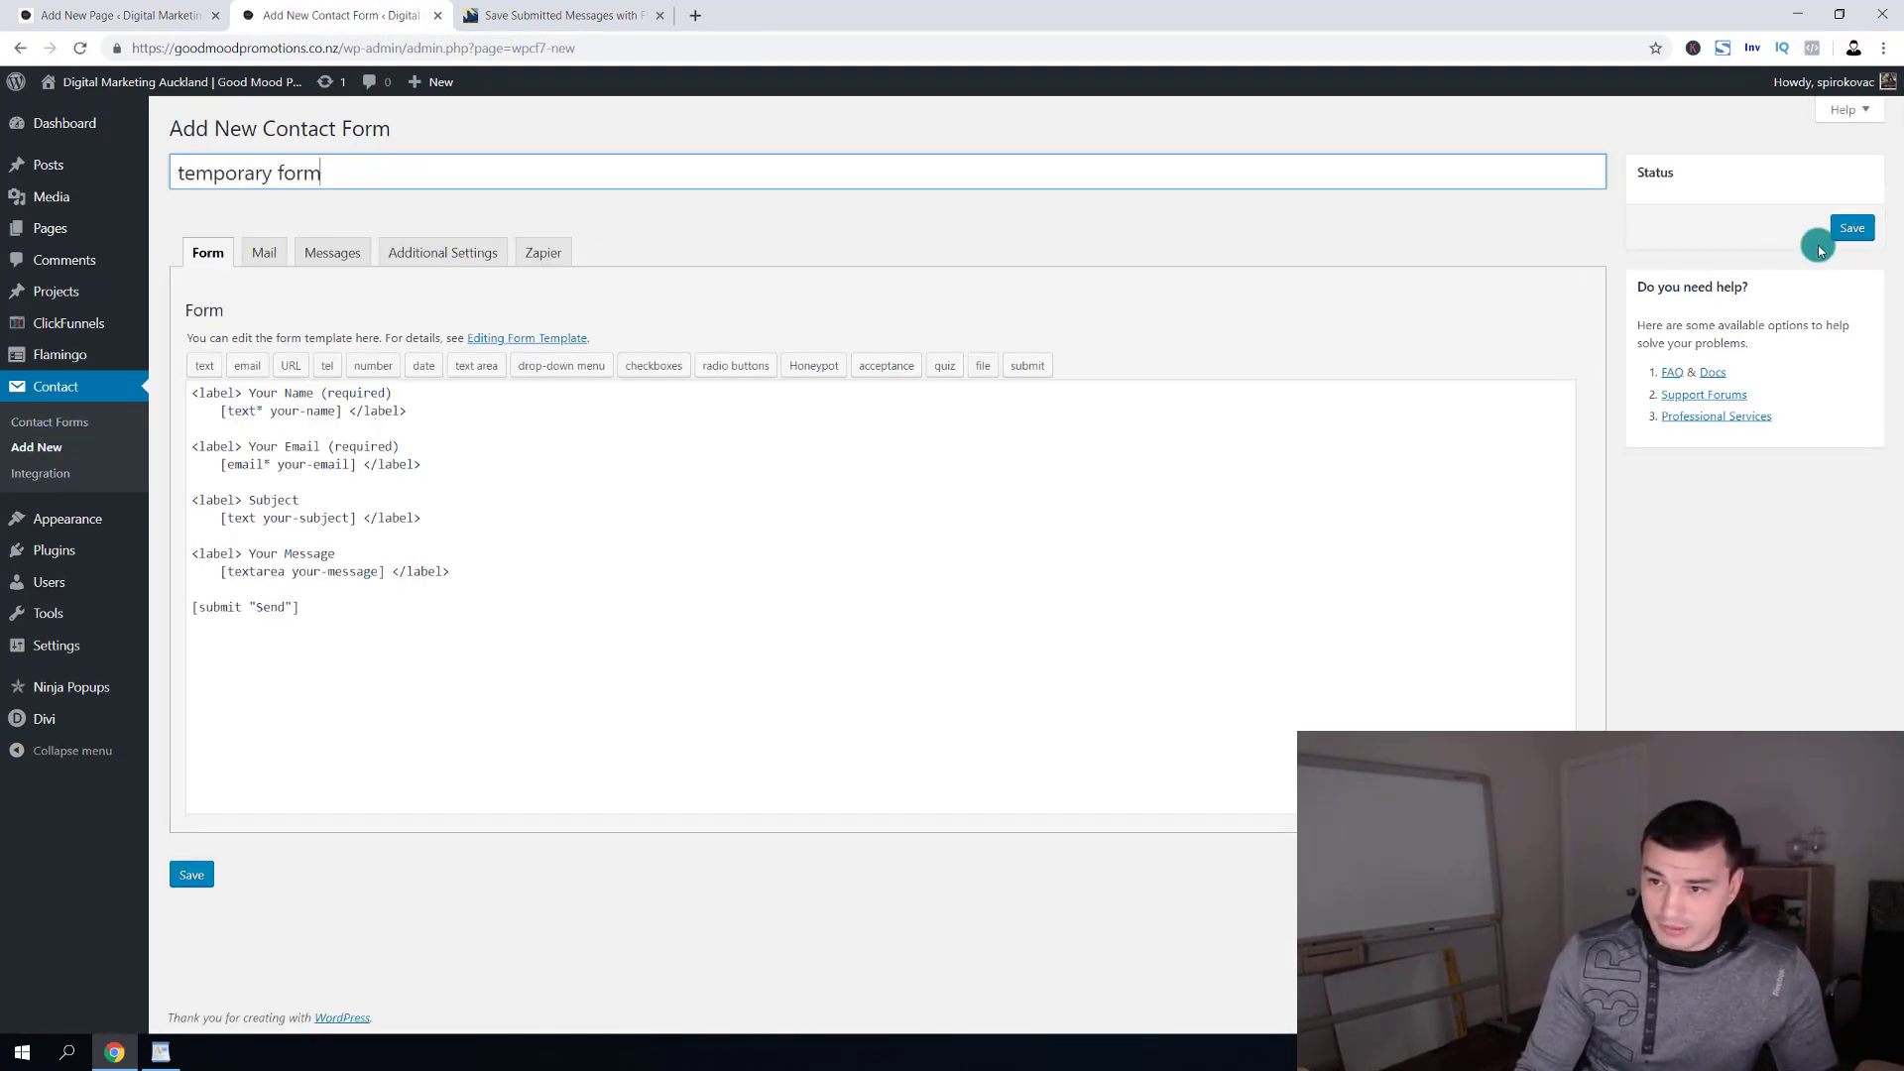
left_click(1844, 228)
Copy the temporary form's shortcode and paste it into the body of the Temporary #1 page.
left_click(561, 285)
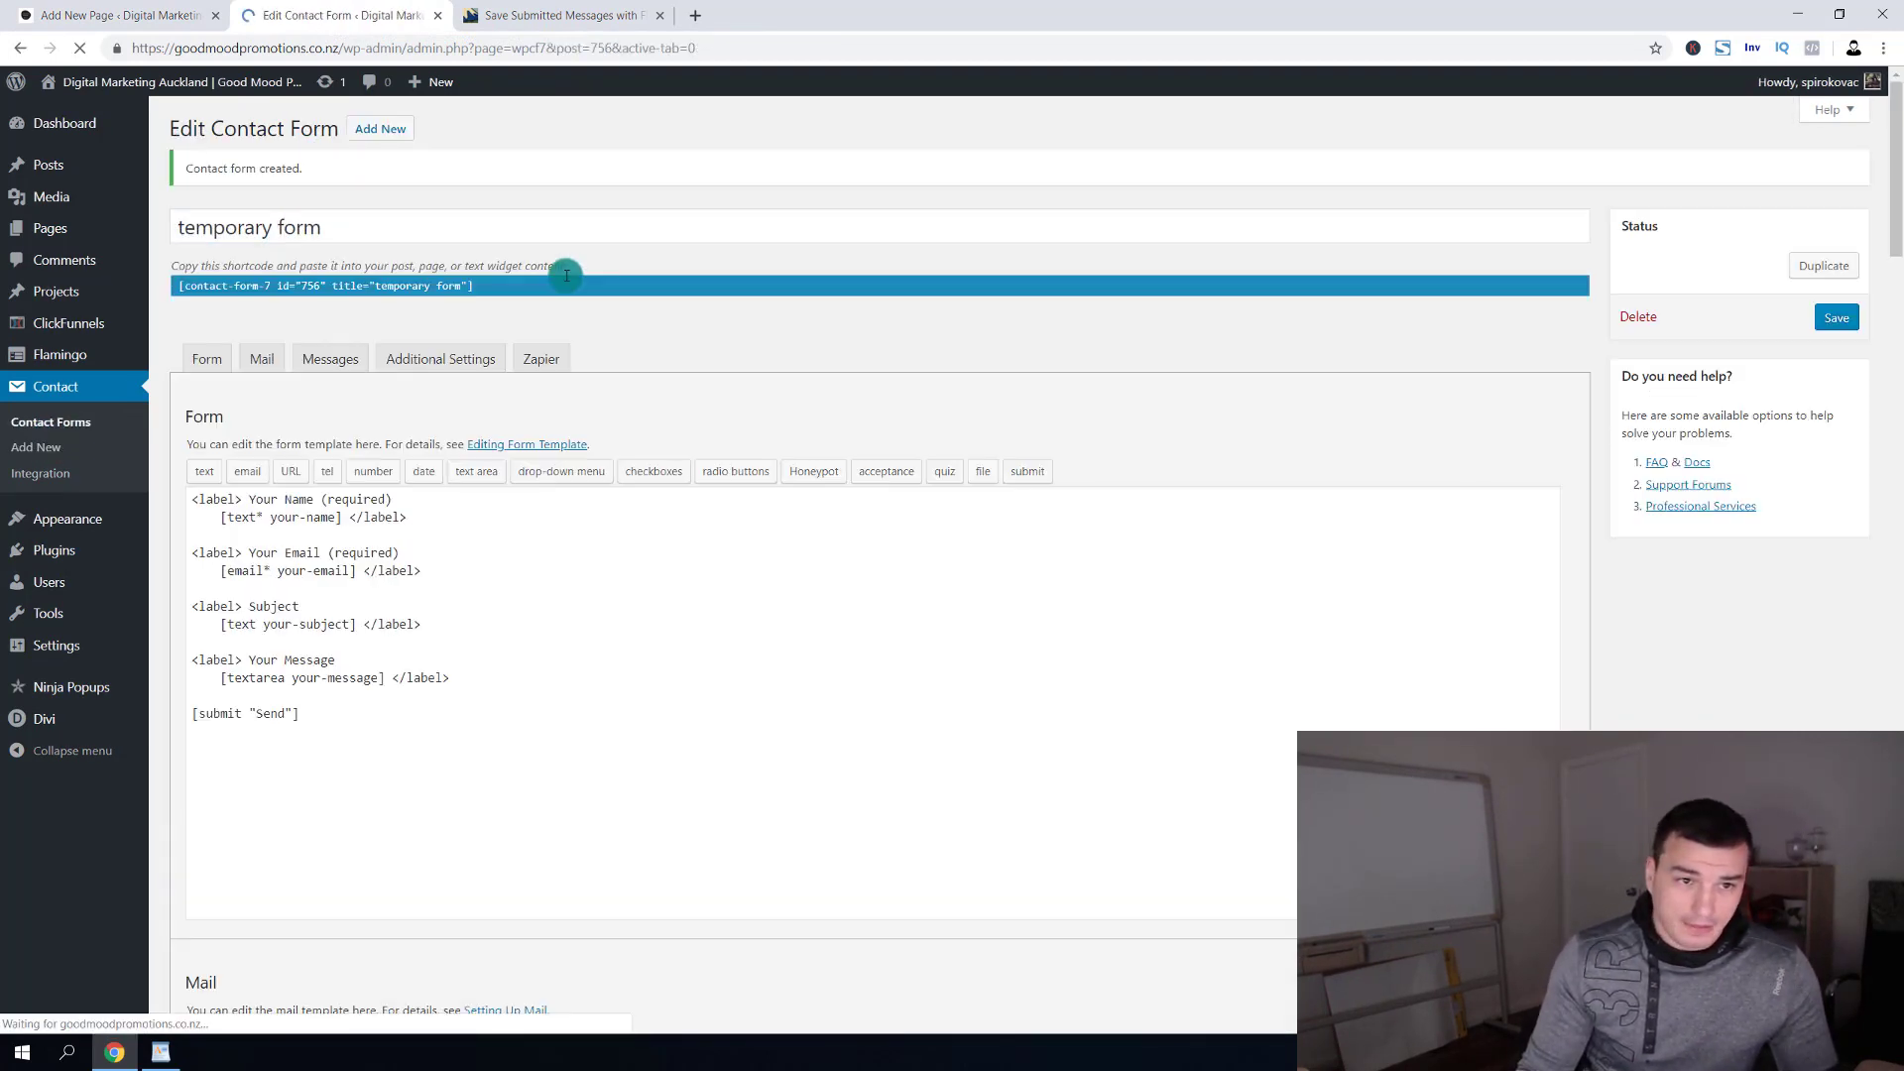
right_click(372, 288)
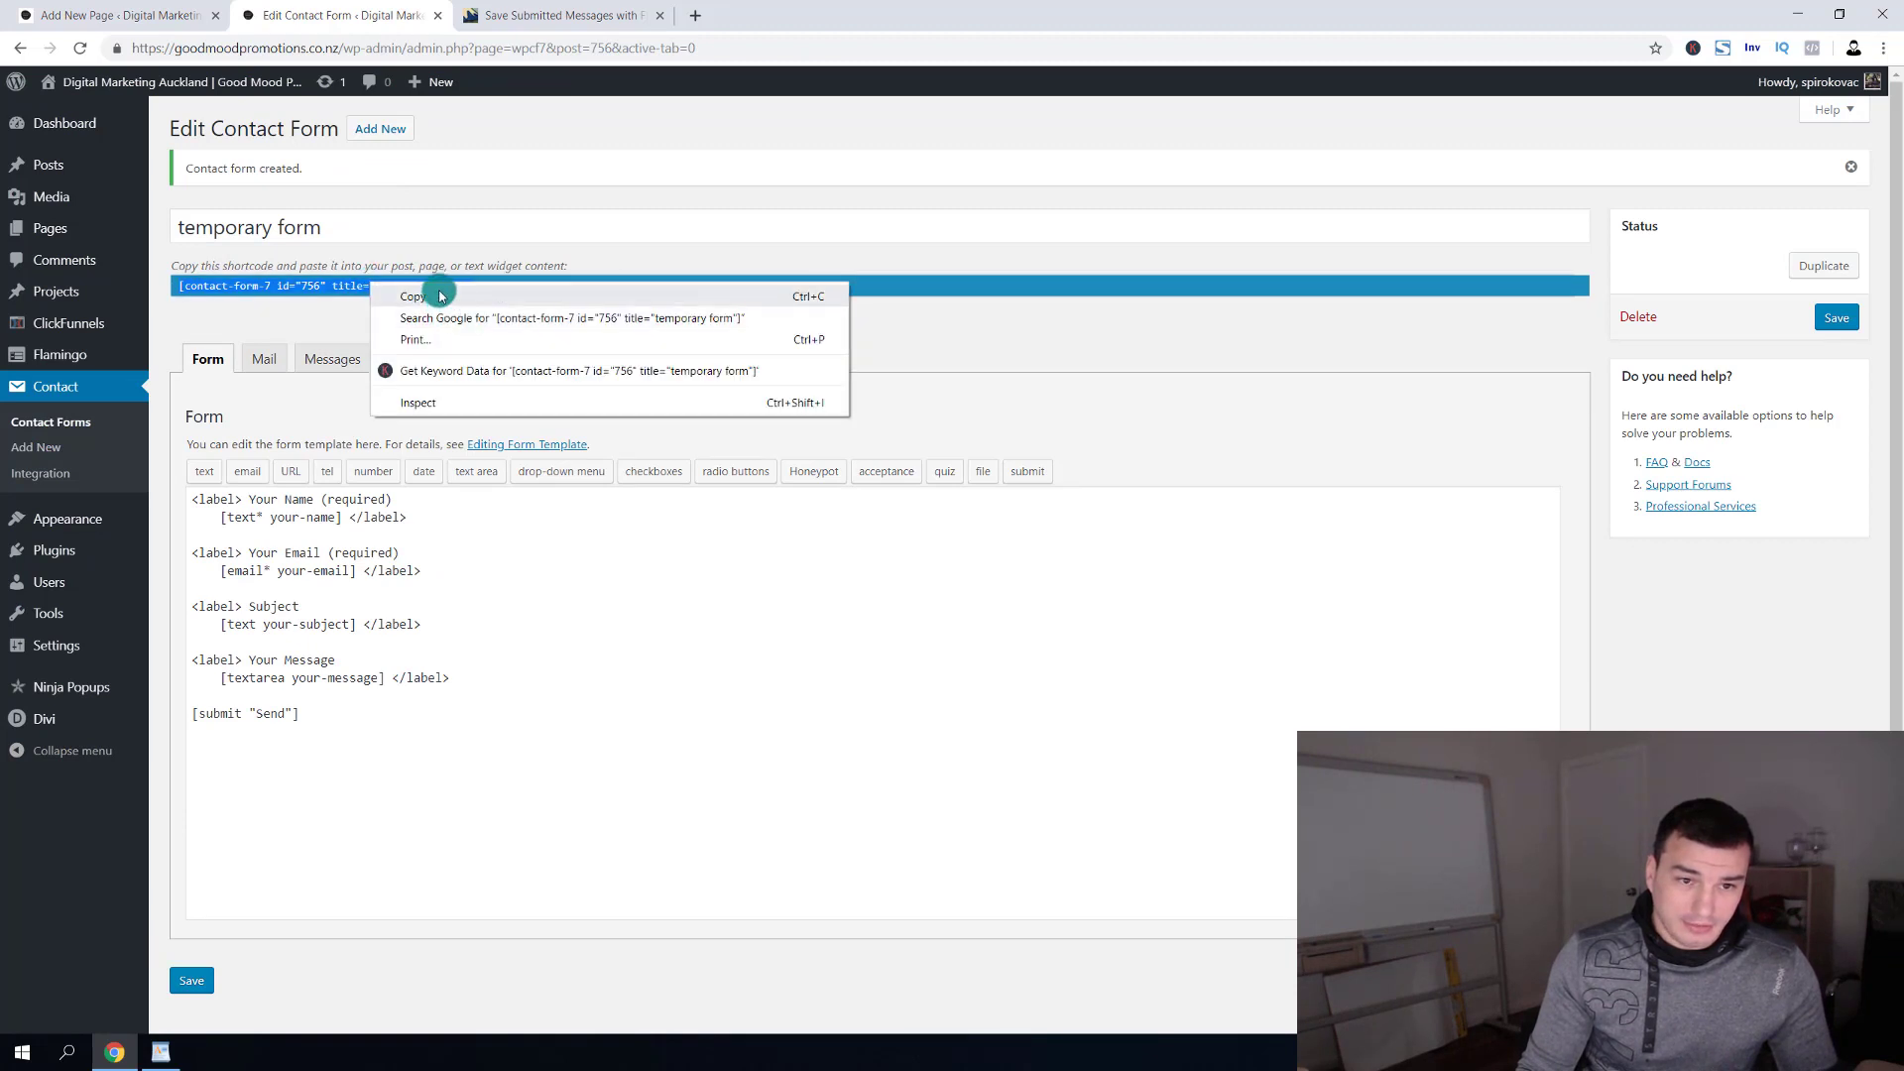
left_click(395, 298)
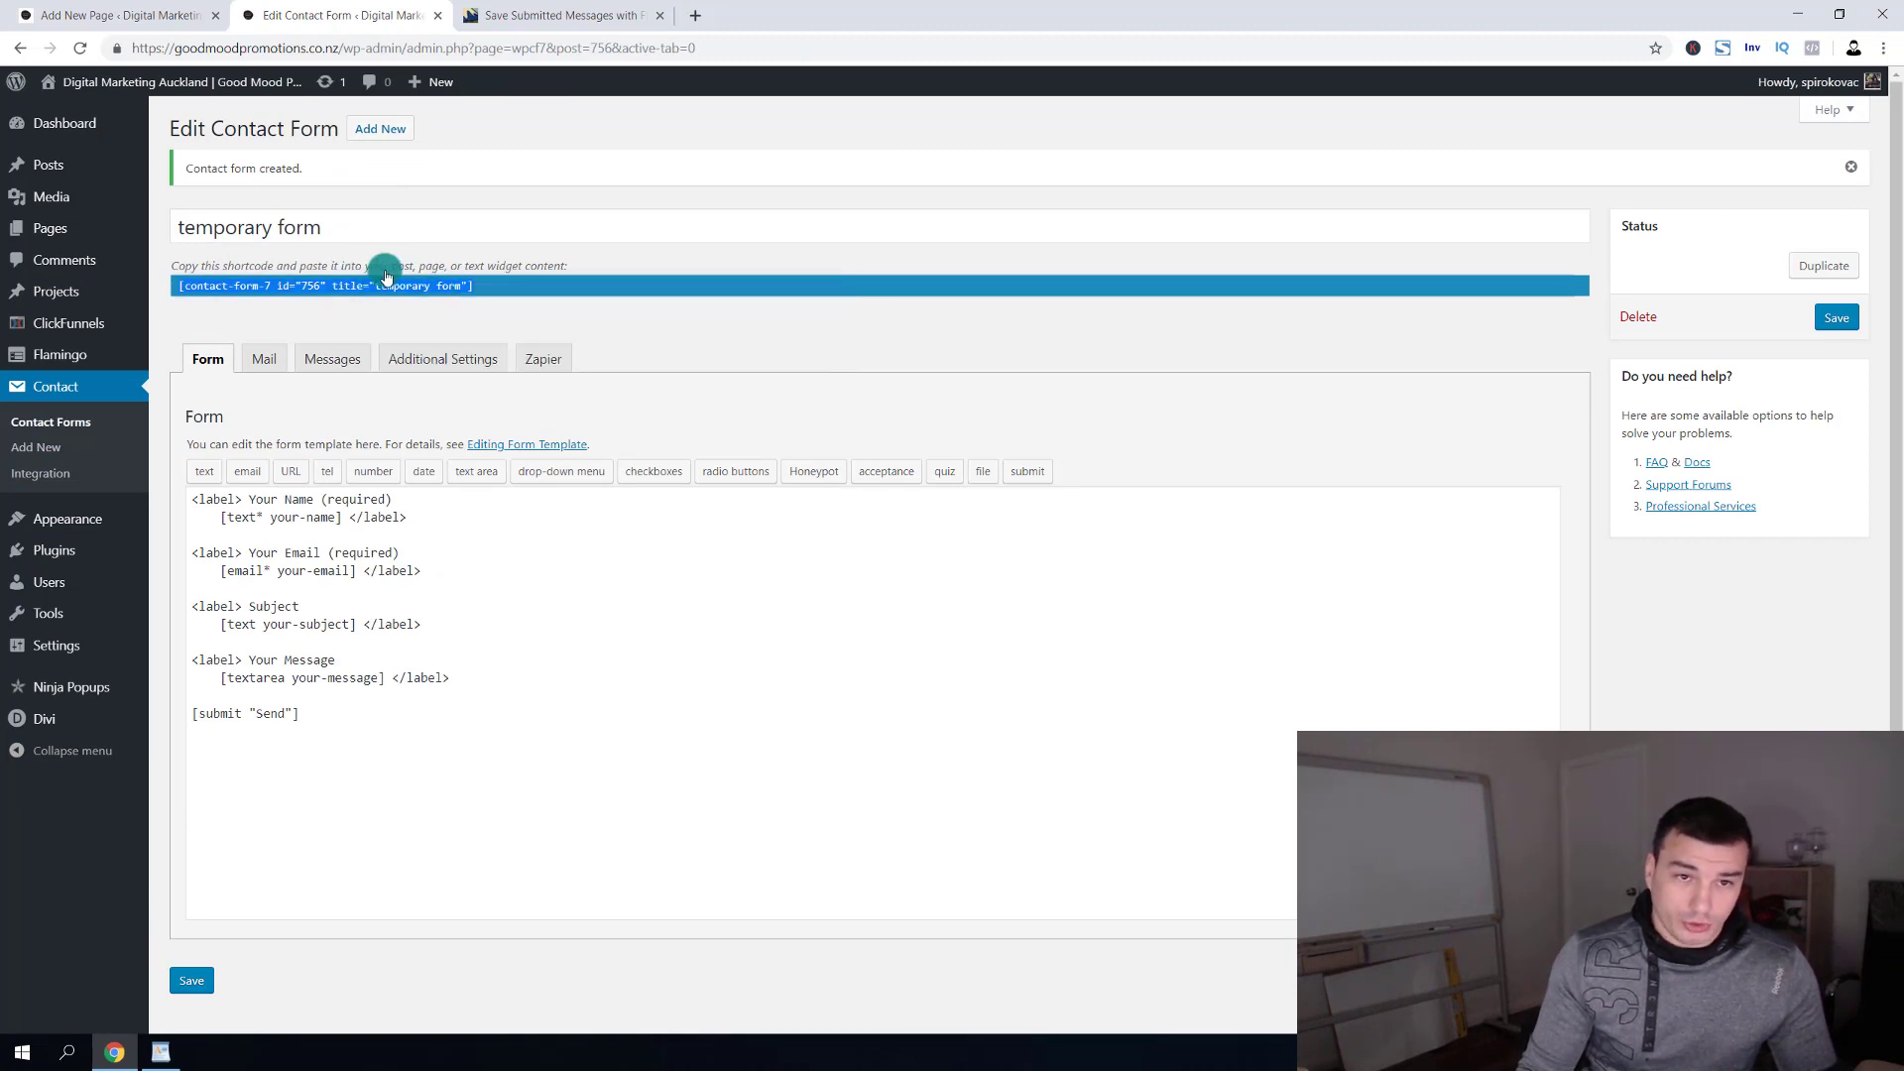
left_click(149, 15)
left_click(754, 328)
key("ctrl+v")
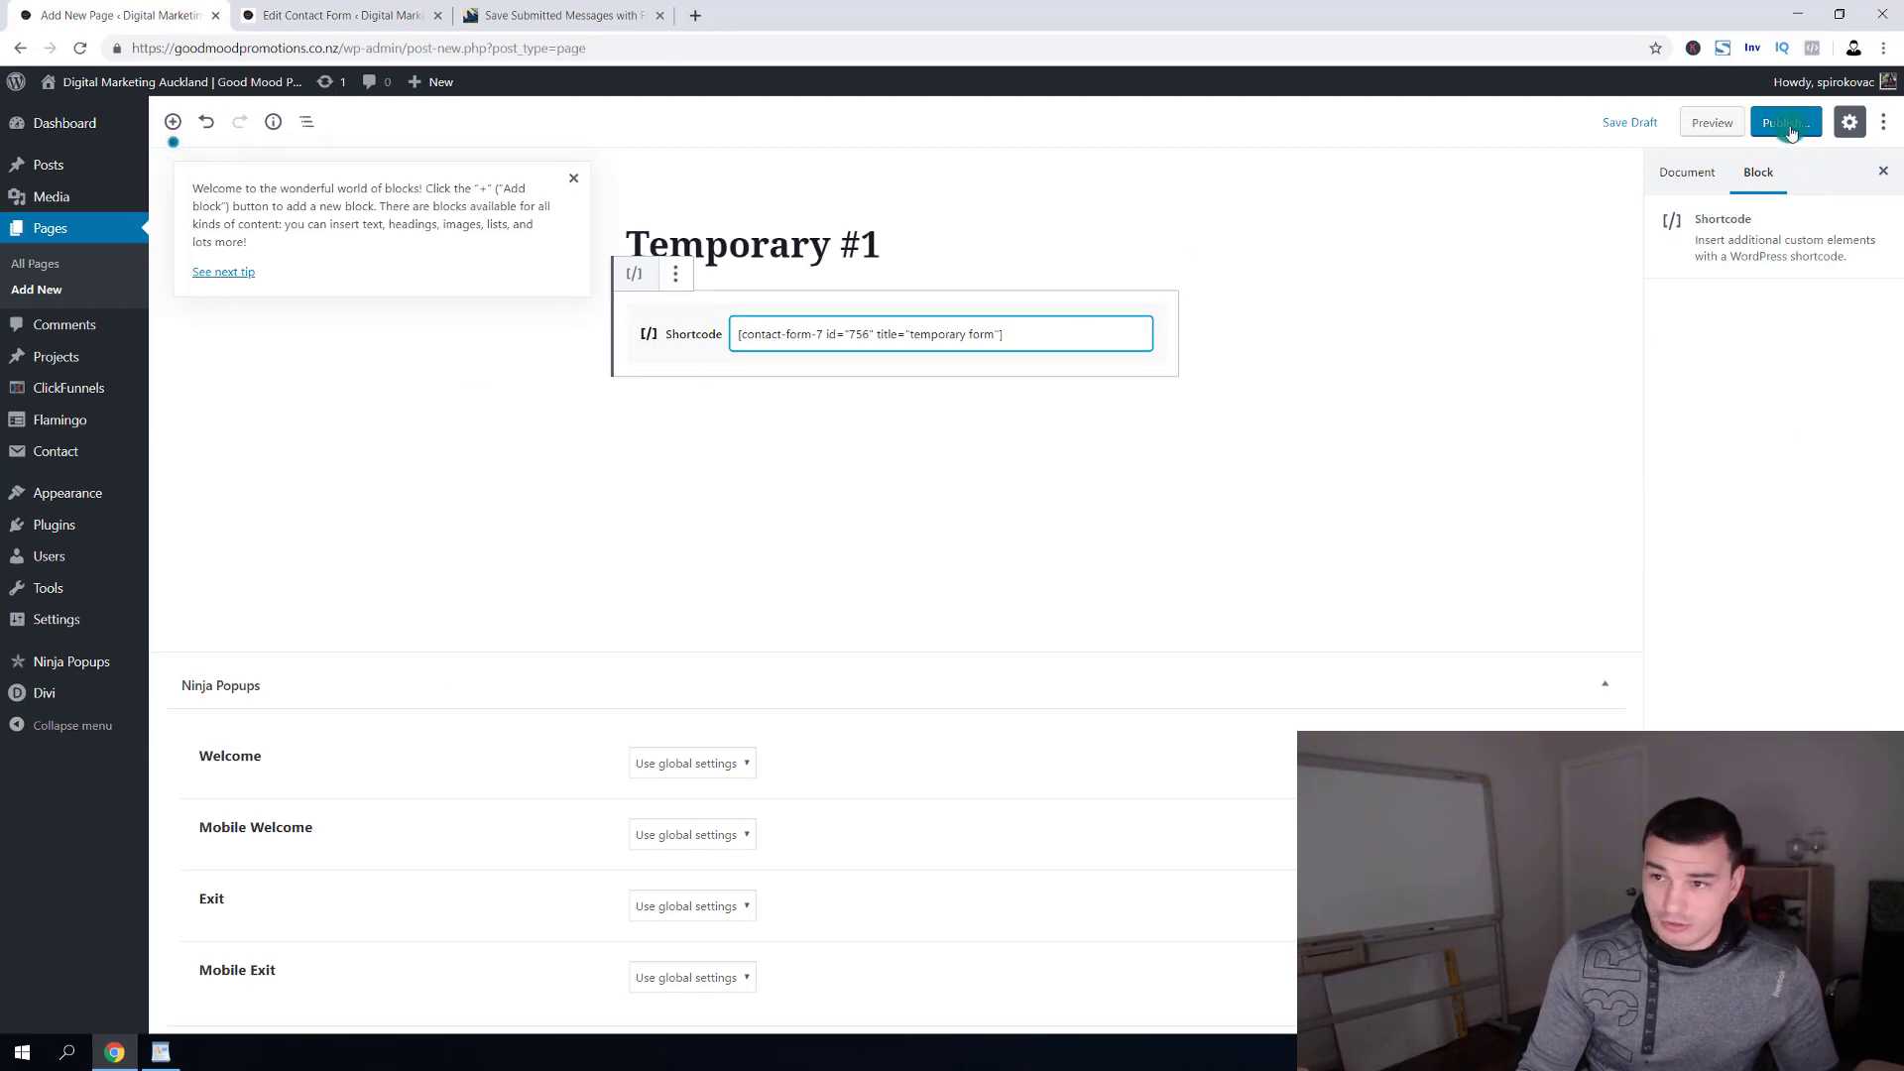
Publish the Temporary #1 page with its visibility set to Private.
left_click(1784, 122)
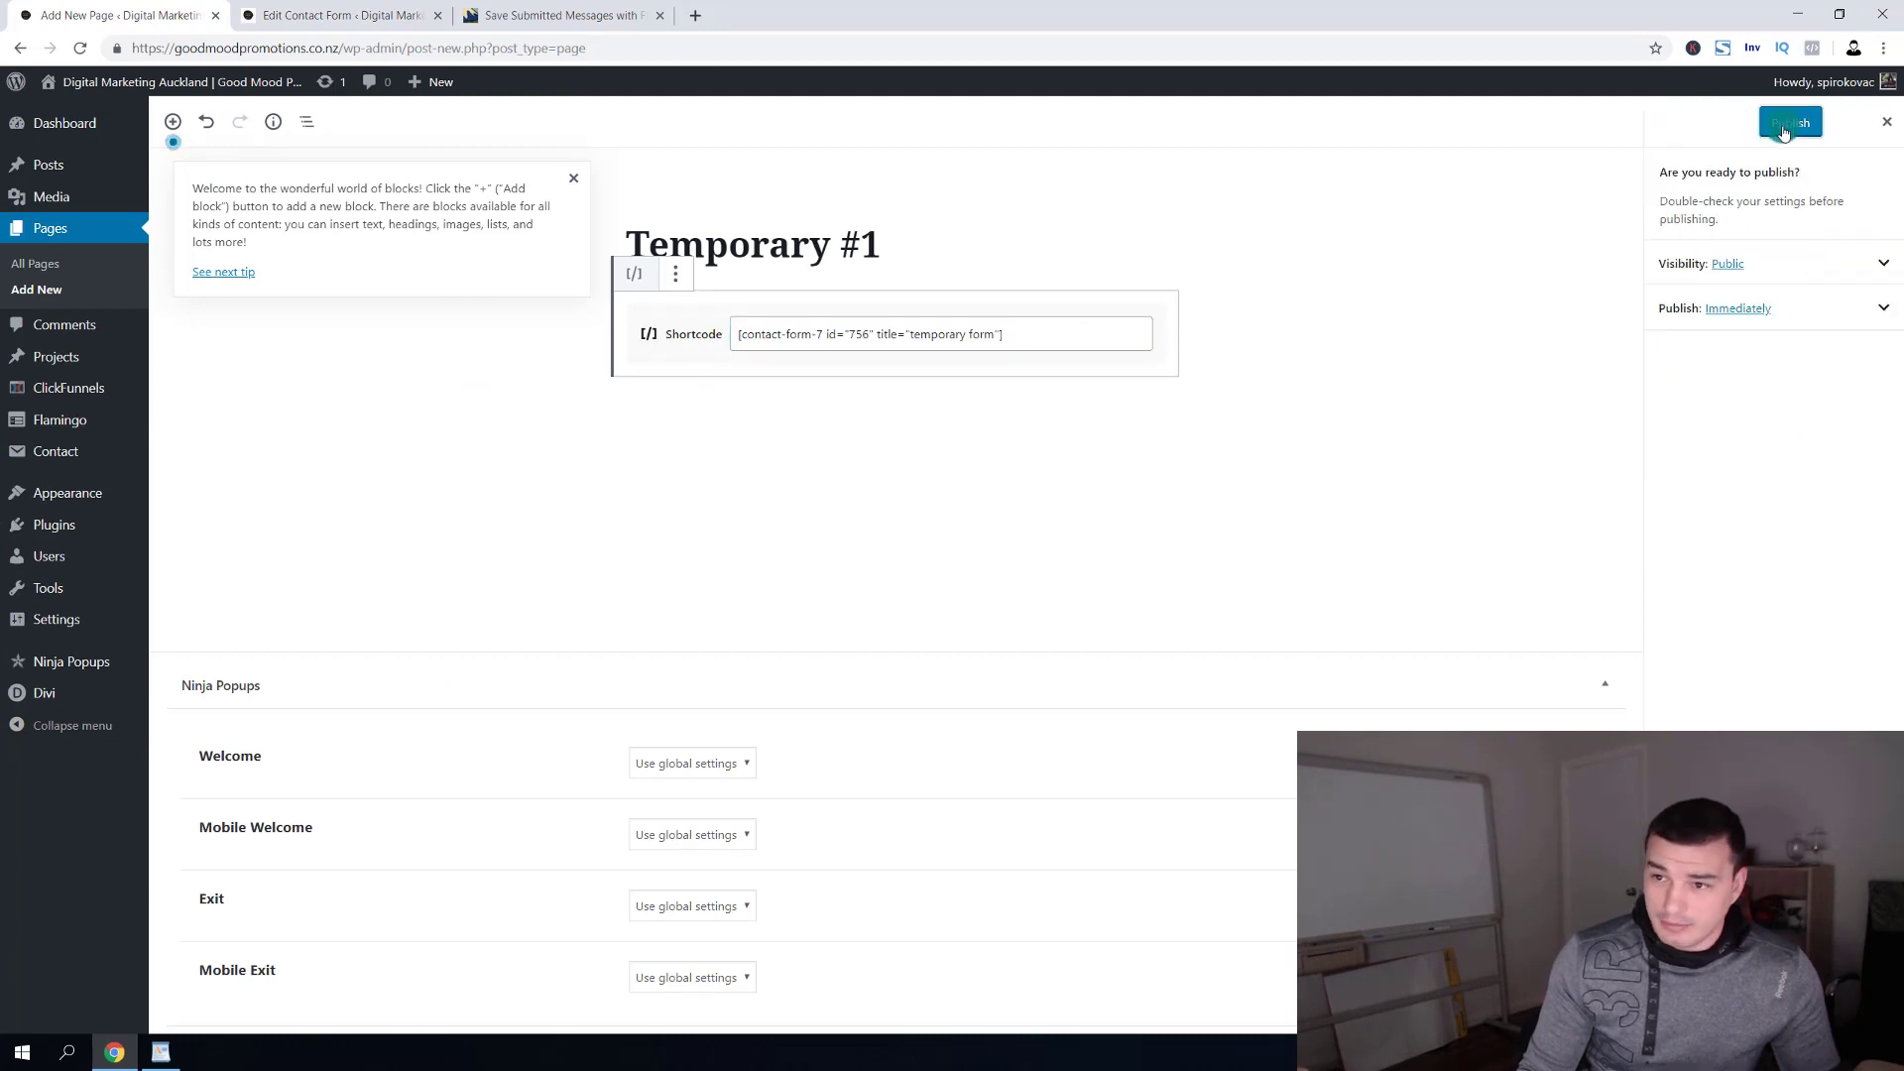
left_click(1847, 271)
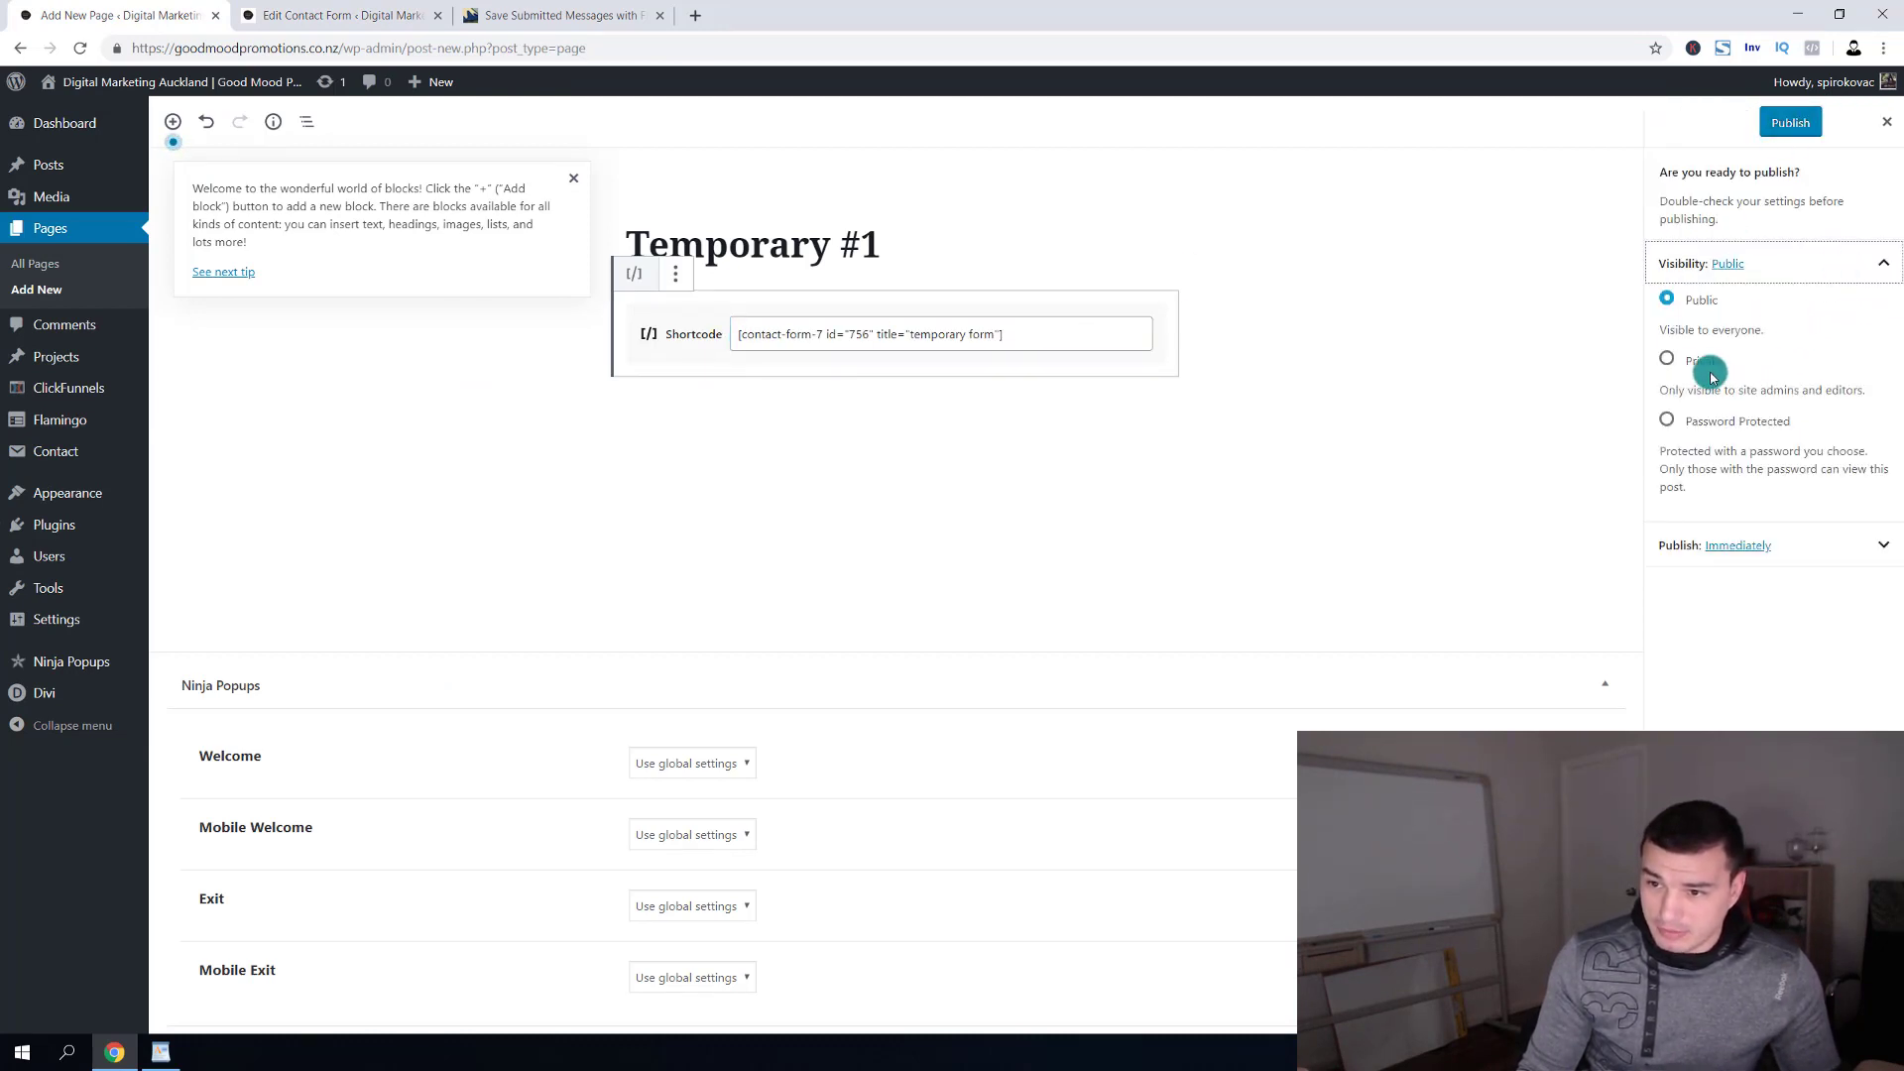
left_click(1665, 357)
key("Return")
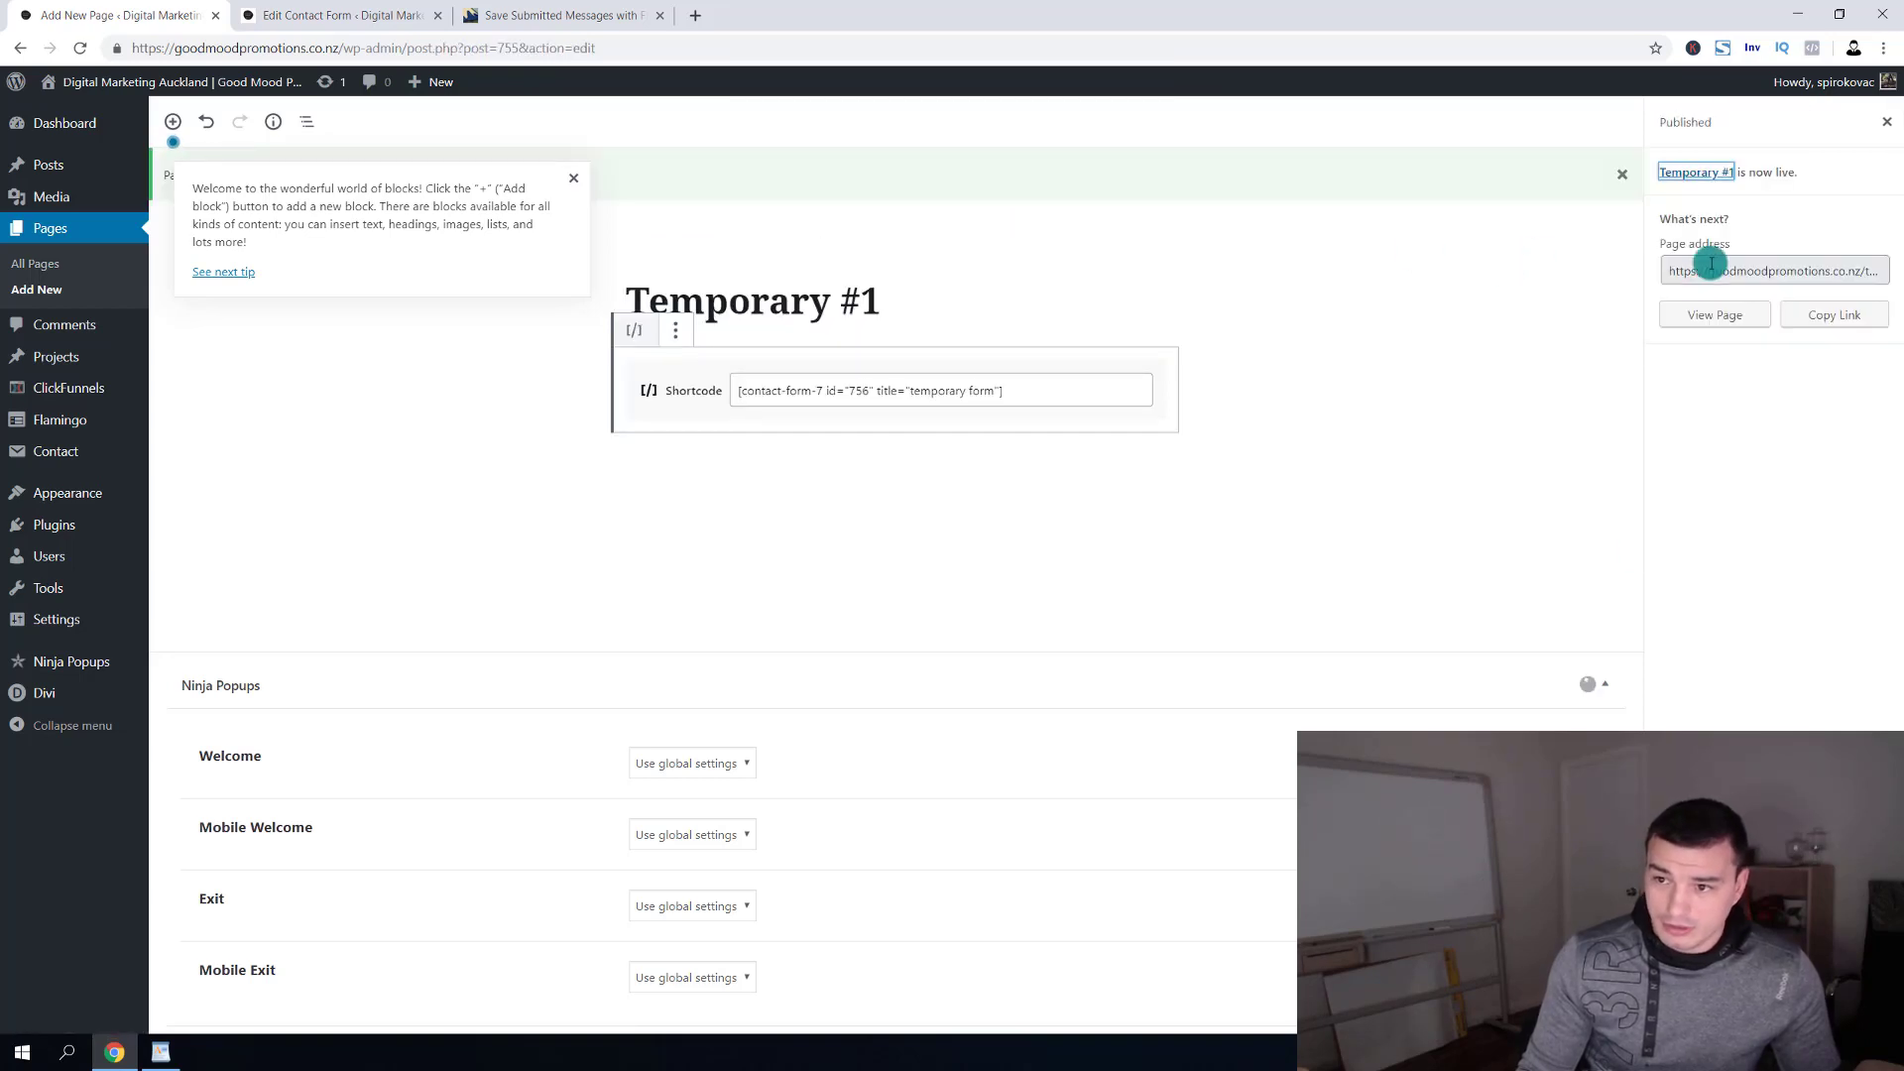
Open the published Temporary #1 page on the live site.
left_click(1711, 274)
double_click(1711, 273)
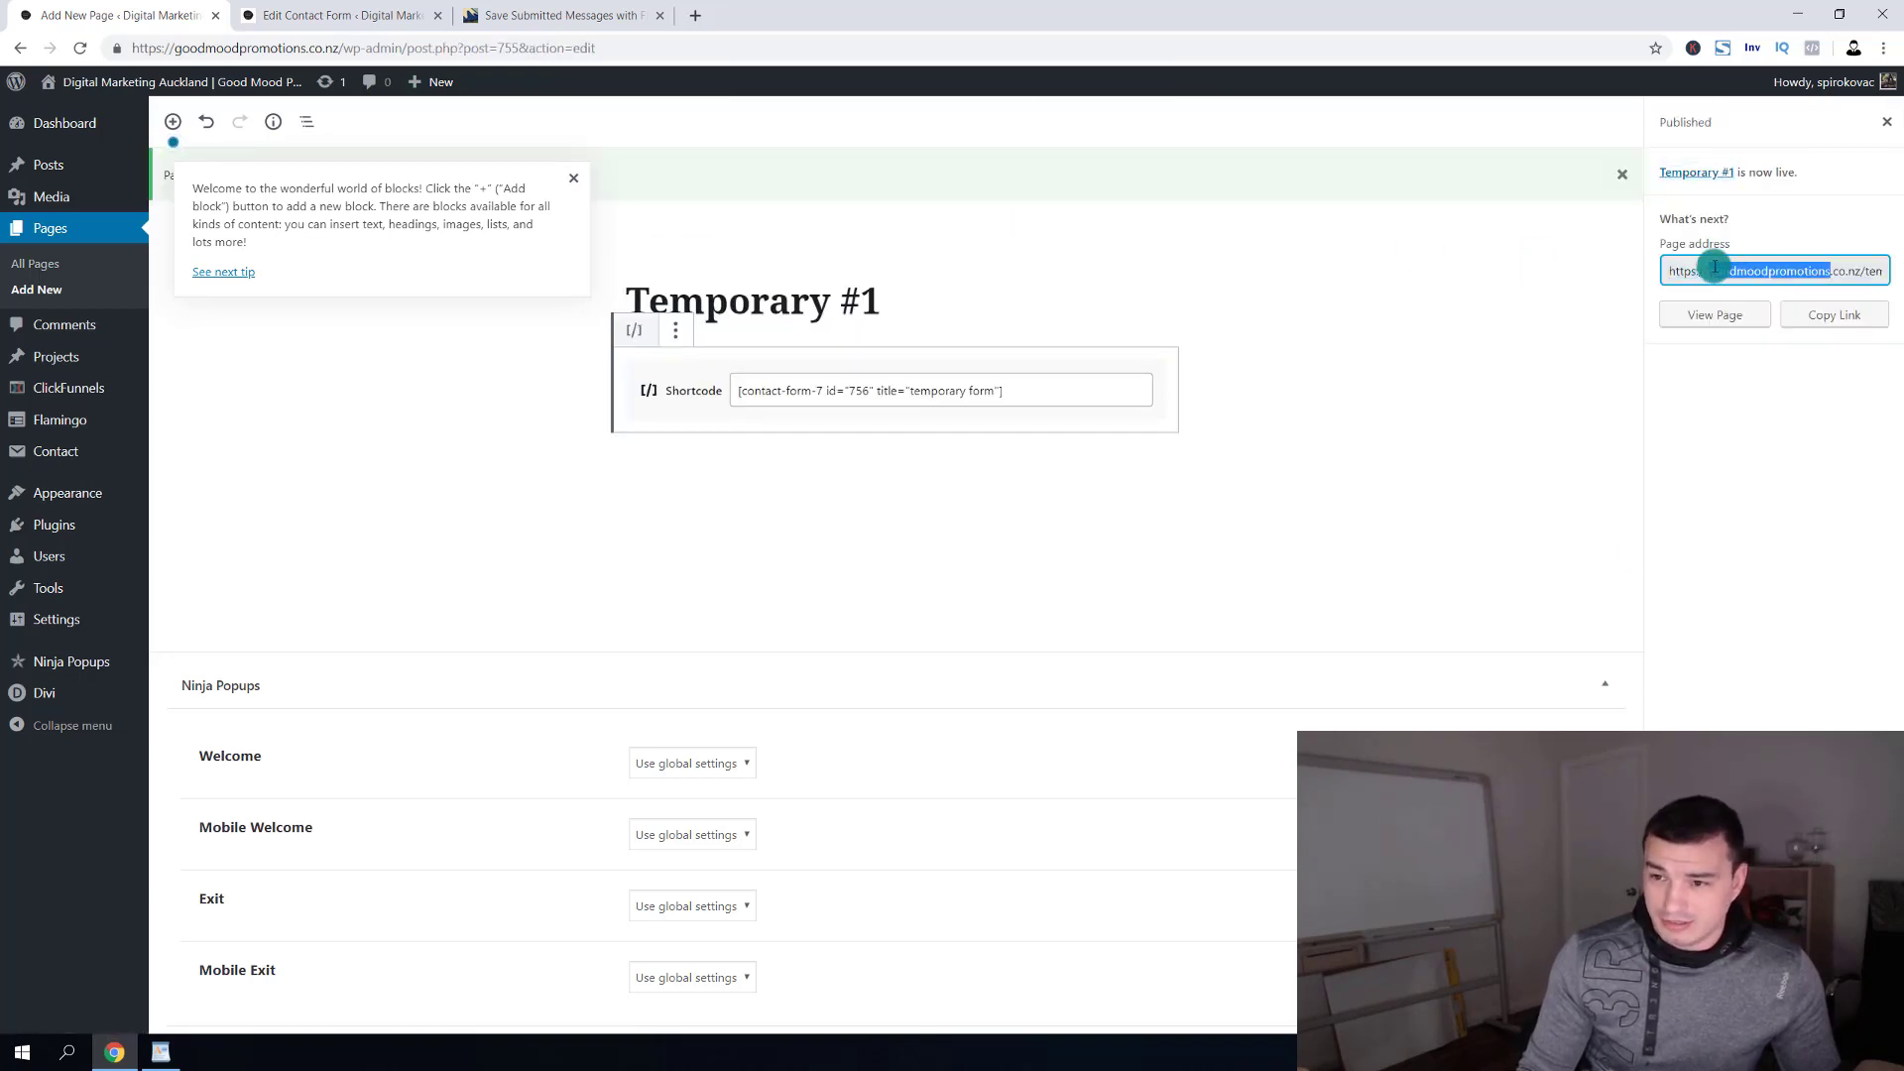
left_click(1700, 319)
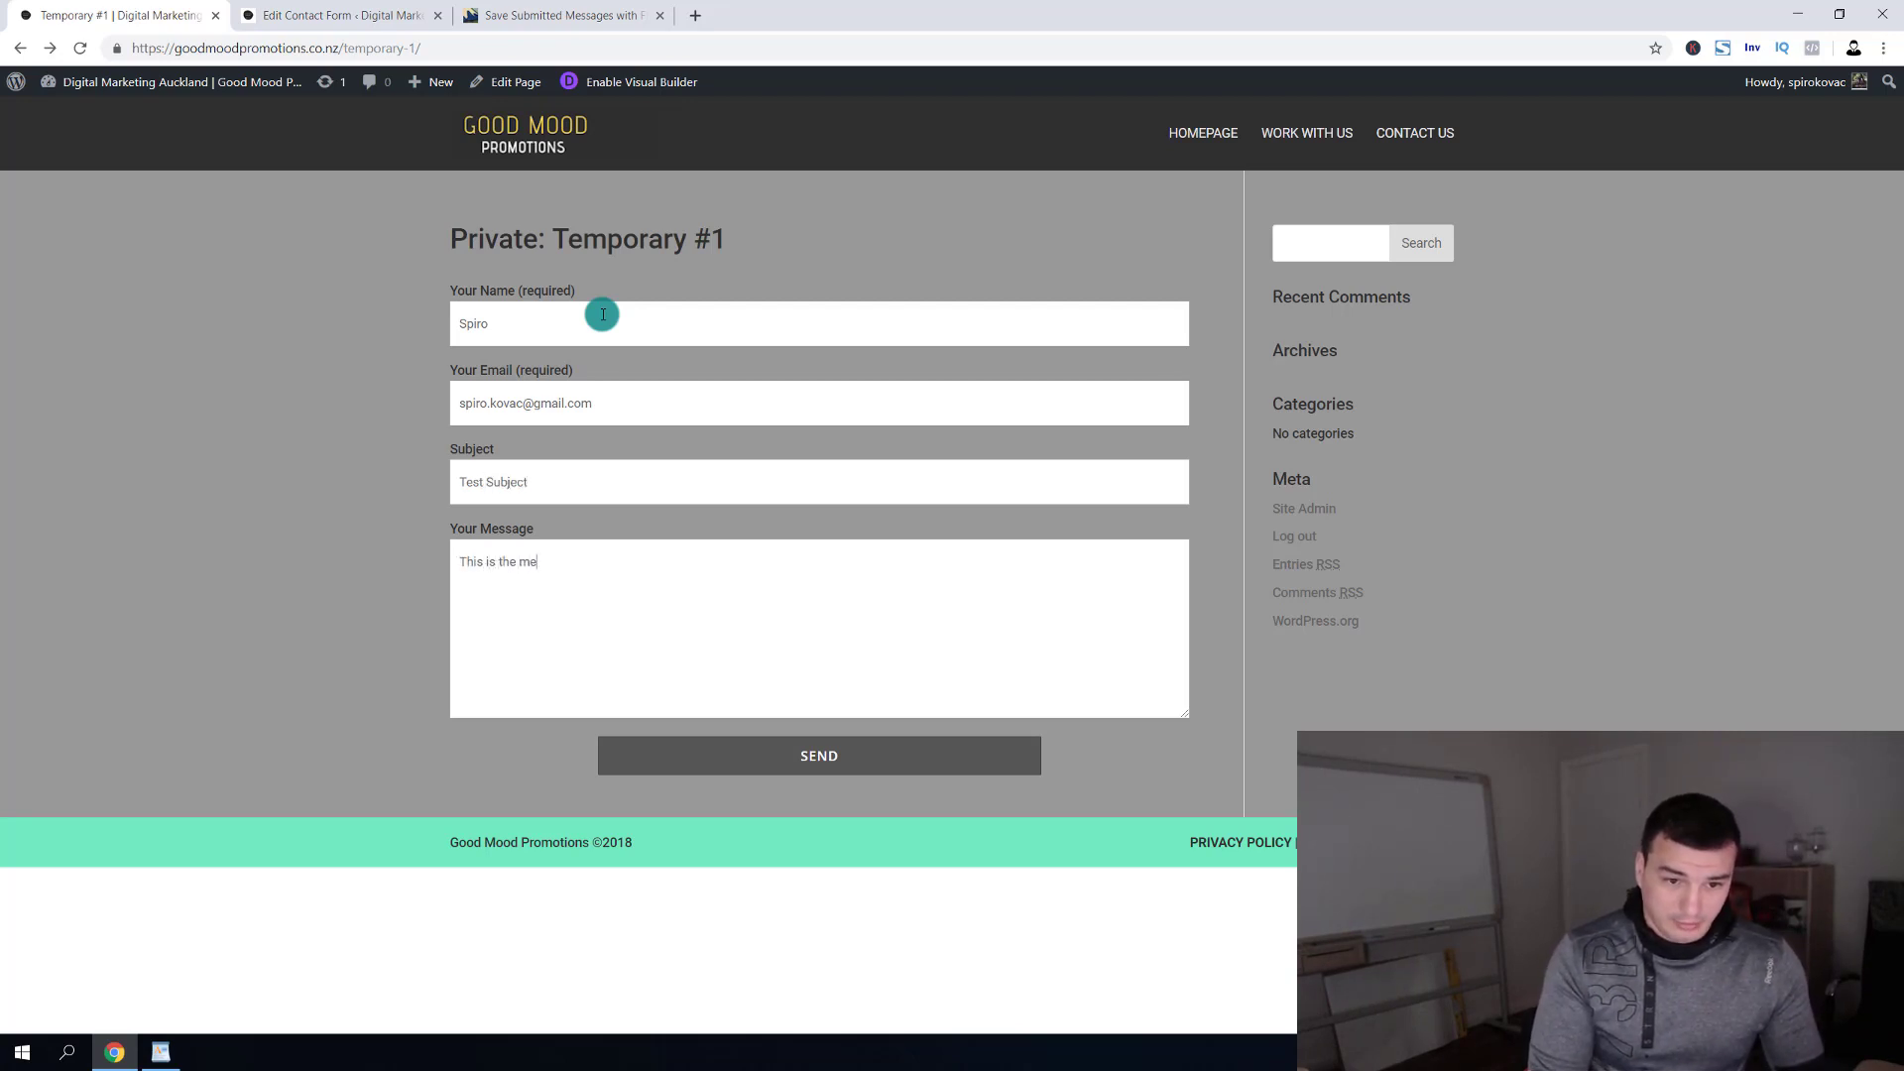
Complete the form's message as "This is the message in the test." and send the form.
type("age i")
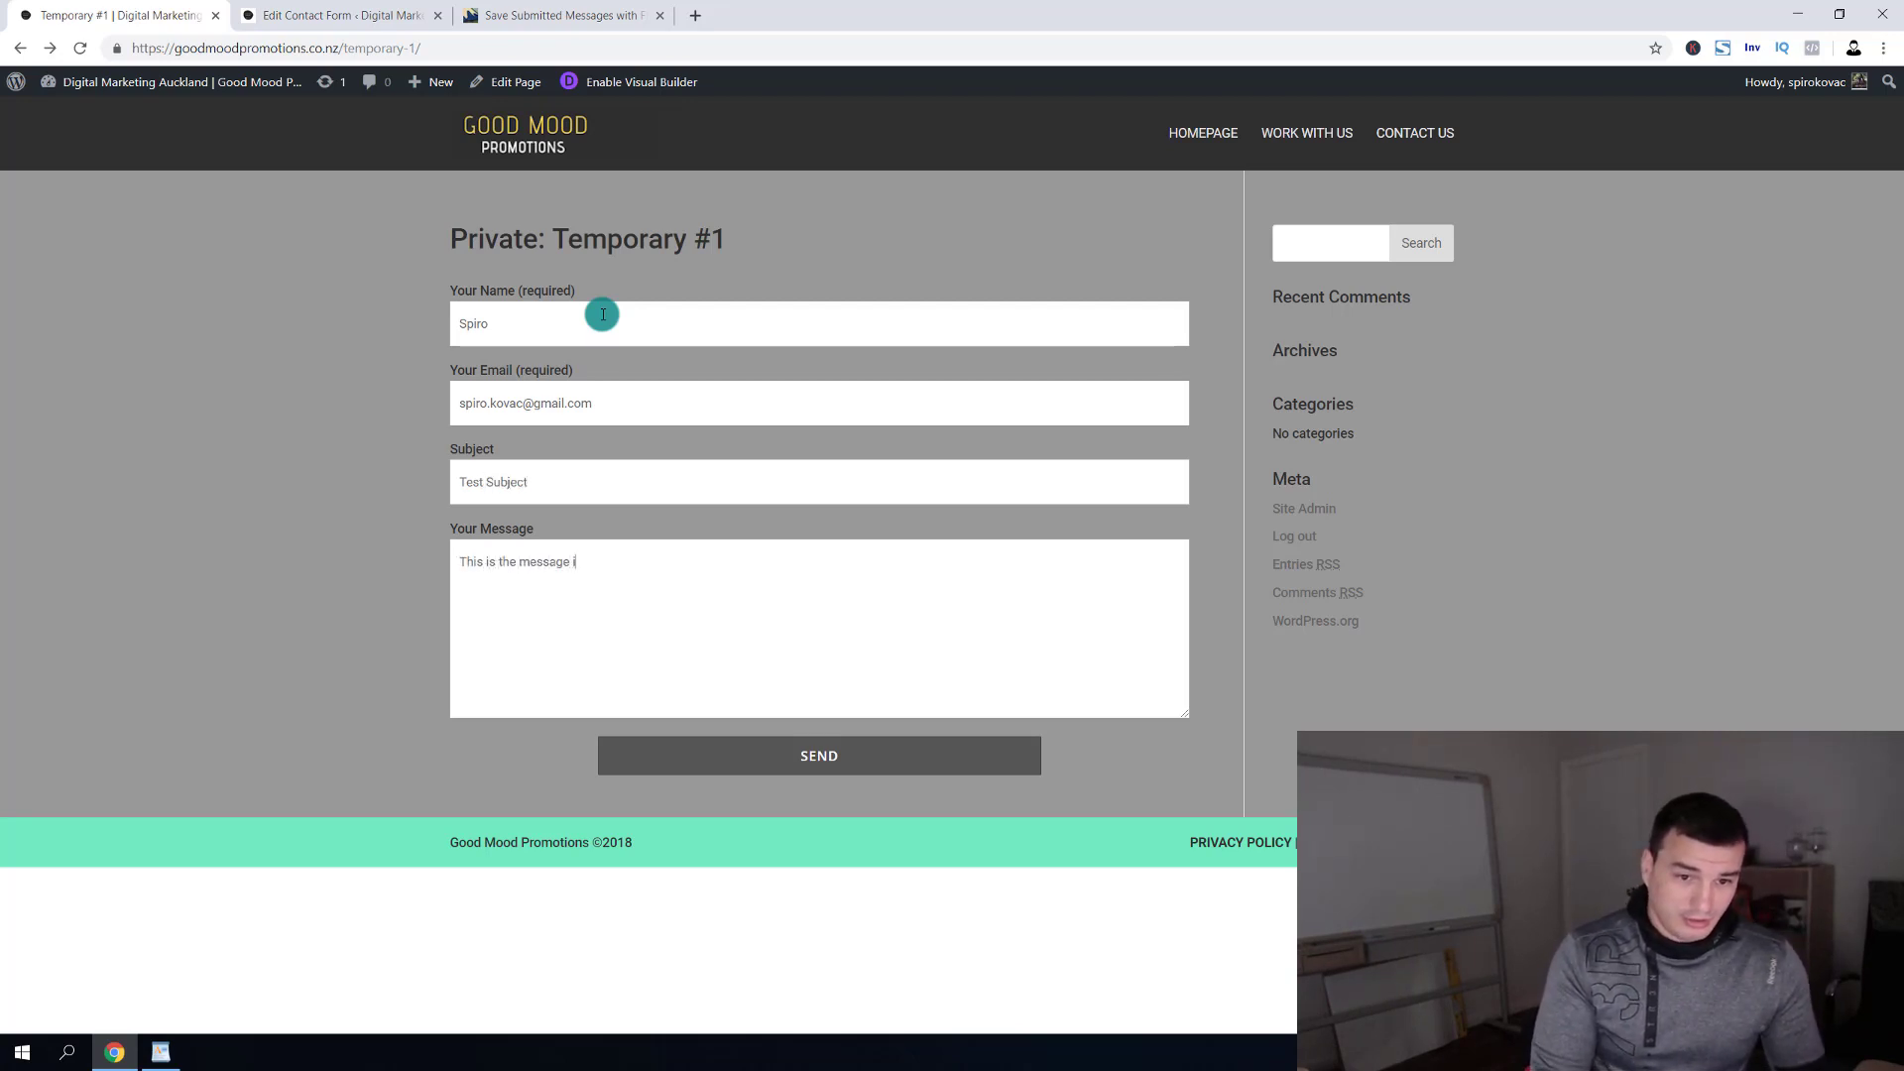
type("n the test.")
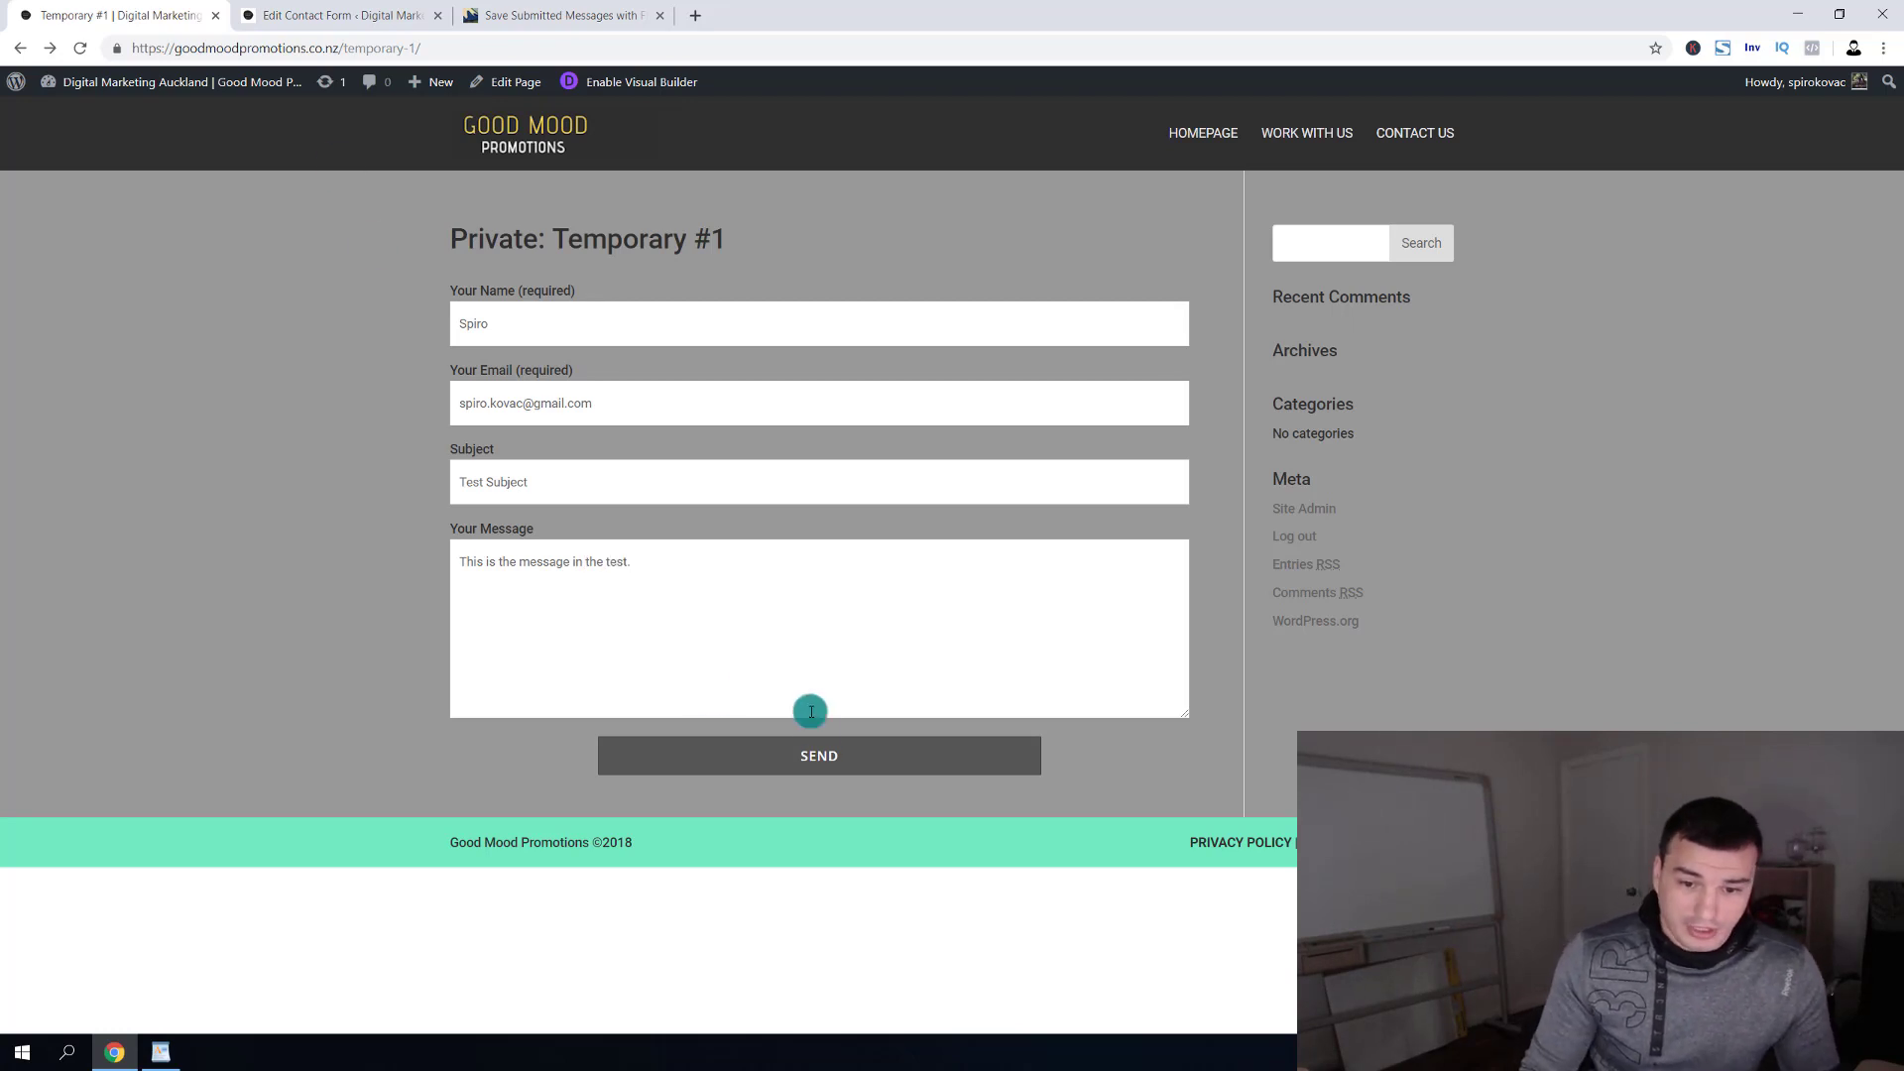
left_click(841, 770)
left_click_drag(595, 839, 678, 838)
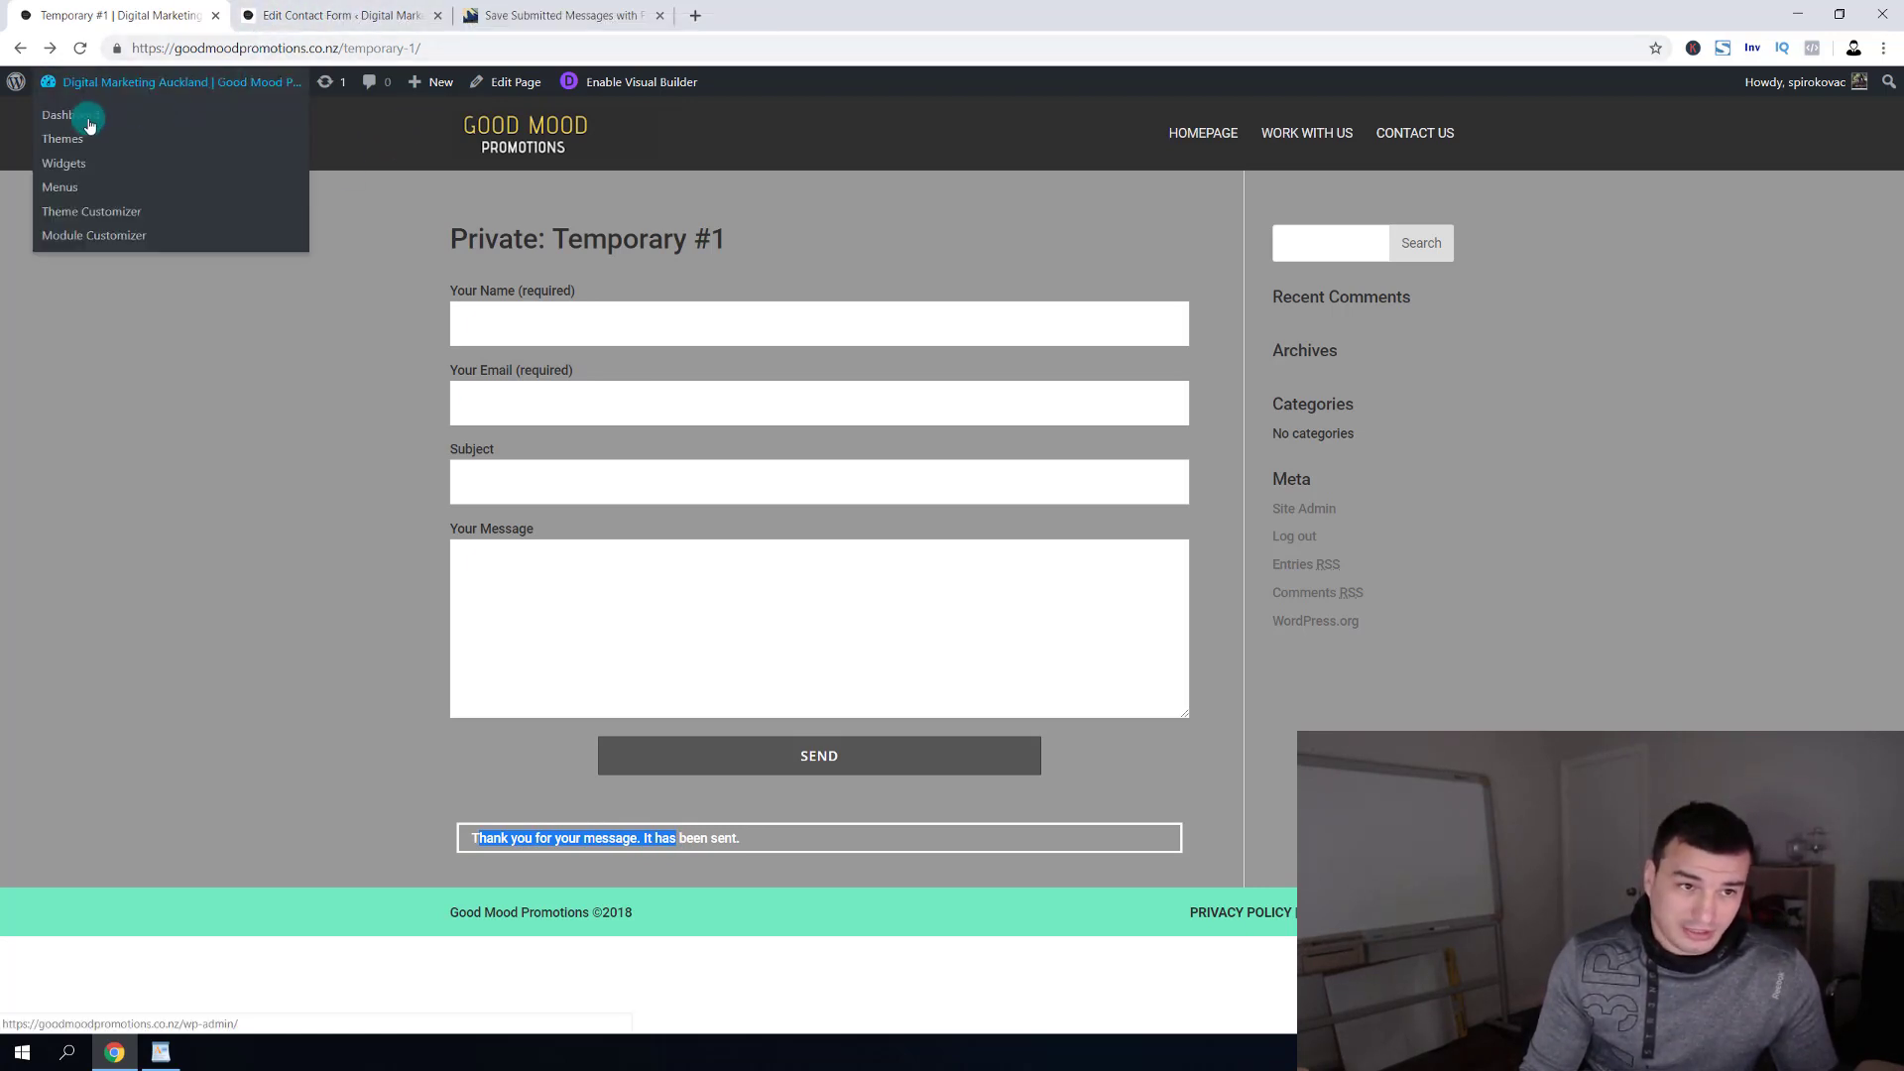
Open the dashboard in a new first tab and examine the submitted contact's history and last contact time in Flamingo's Address Book.
middle_click(122, 115)
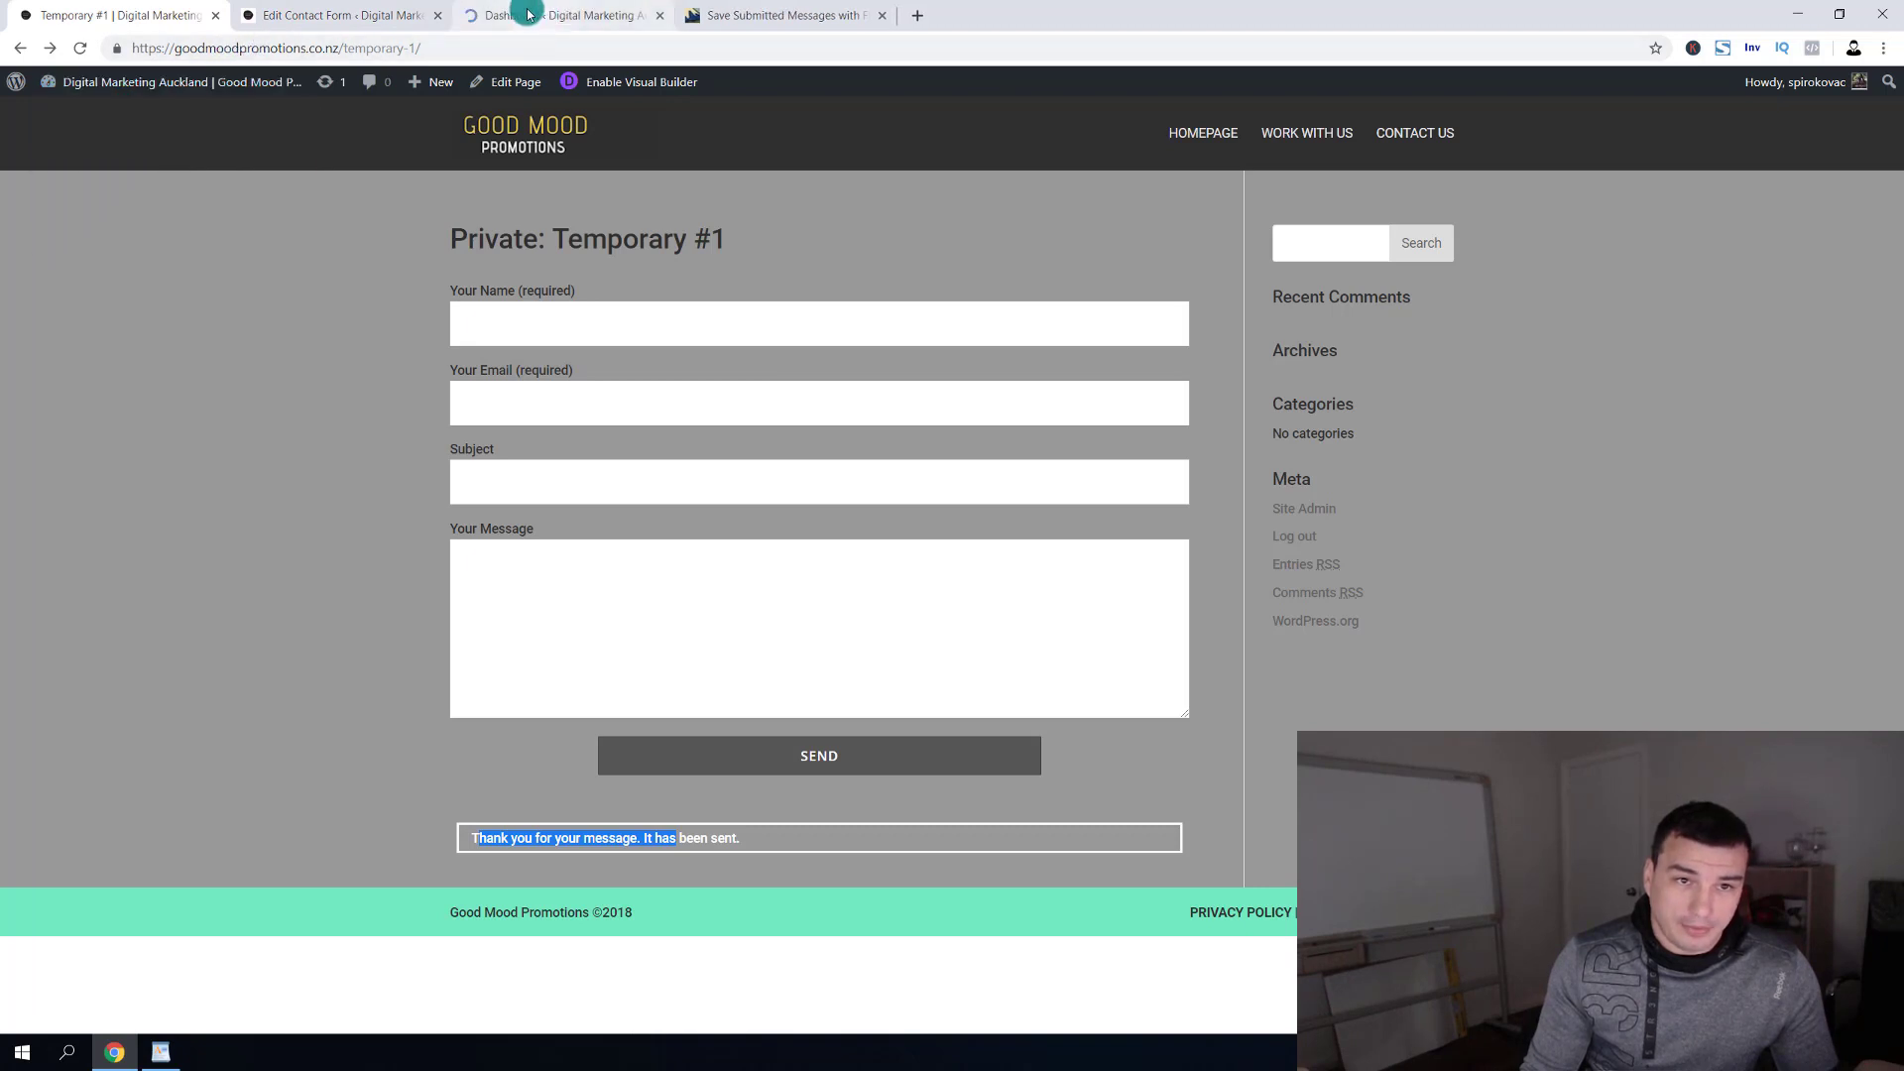
left_click_drag(522, 13, 121, 24)
mouse_move(69, 393)
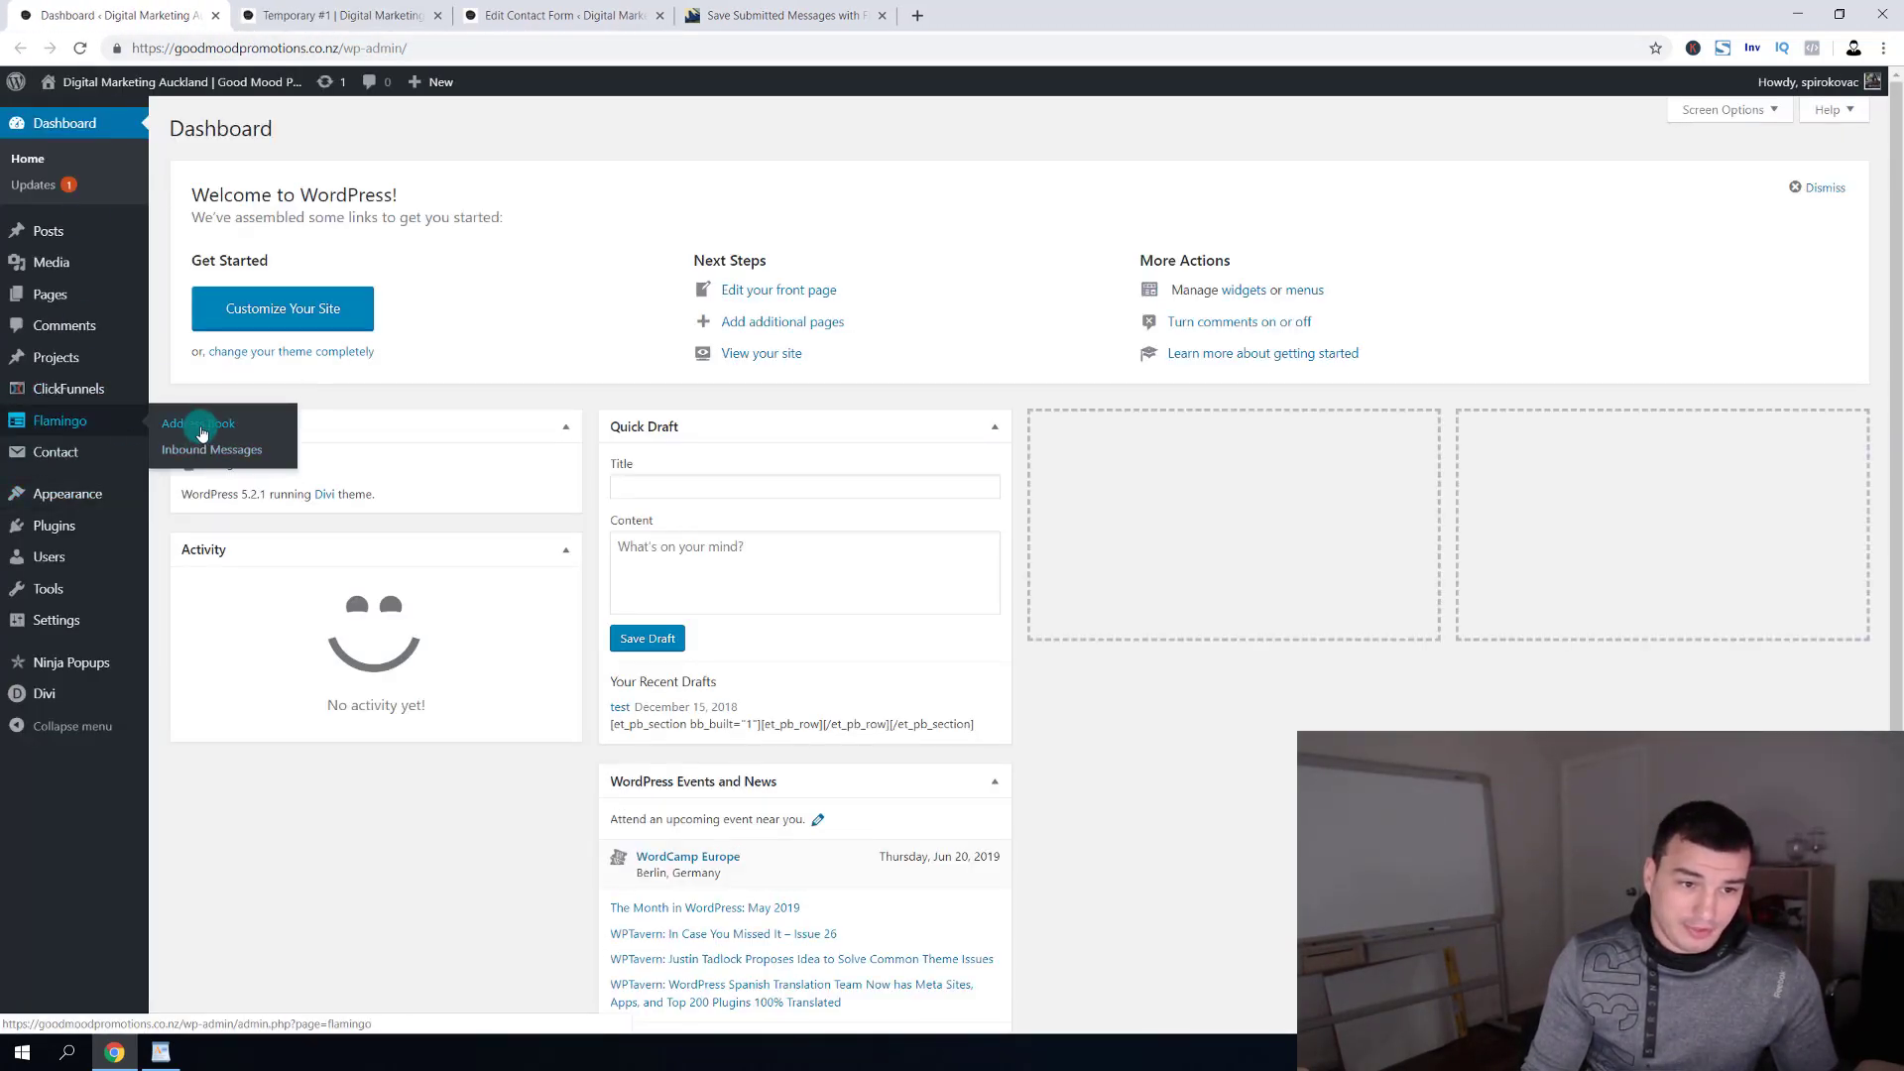
left_click(197, 426)
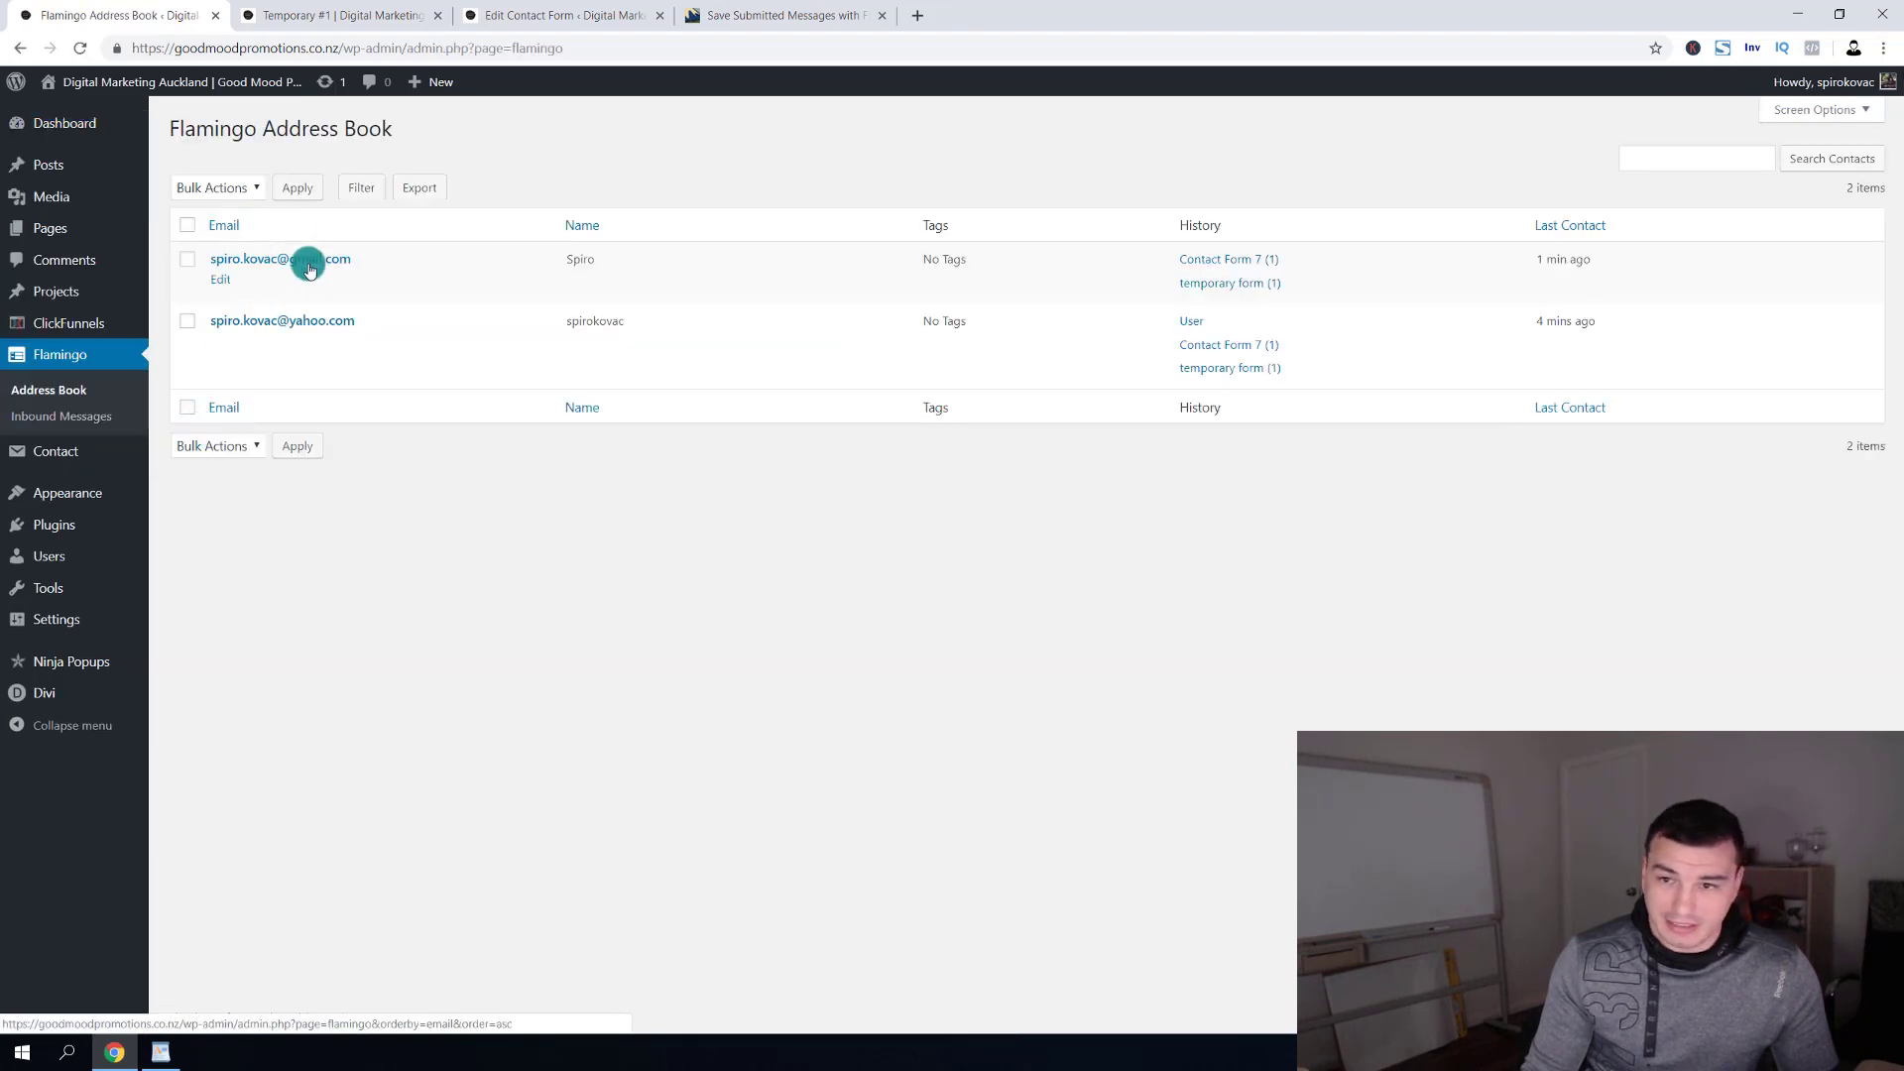
triple_click(1612, 264)
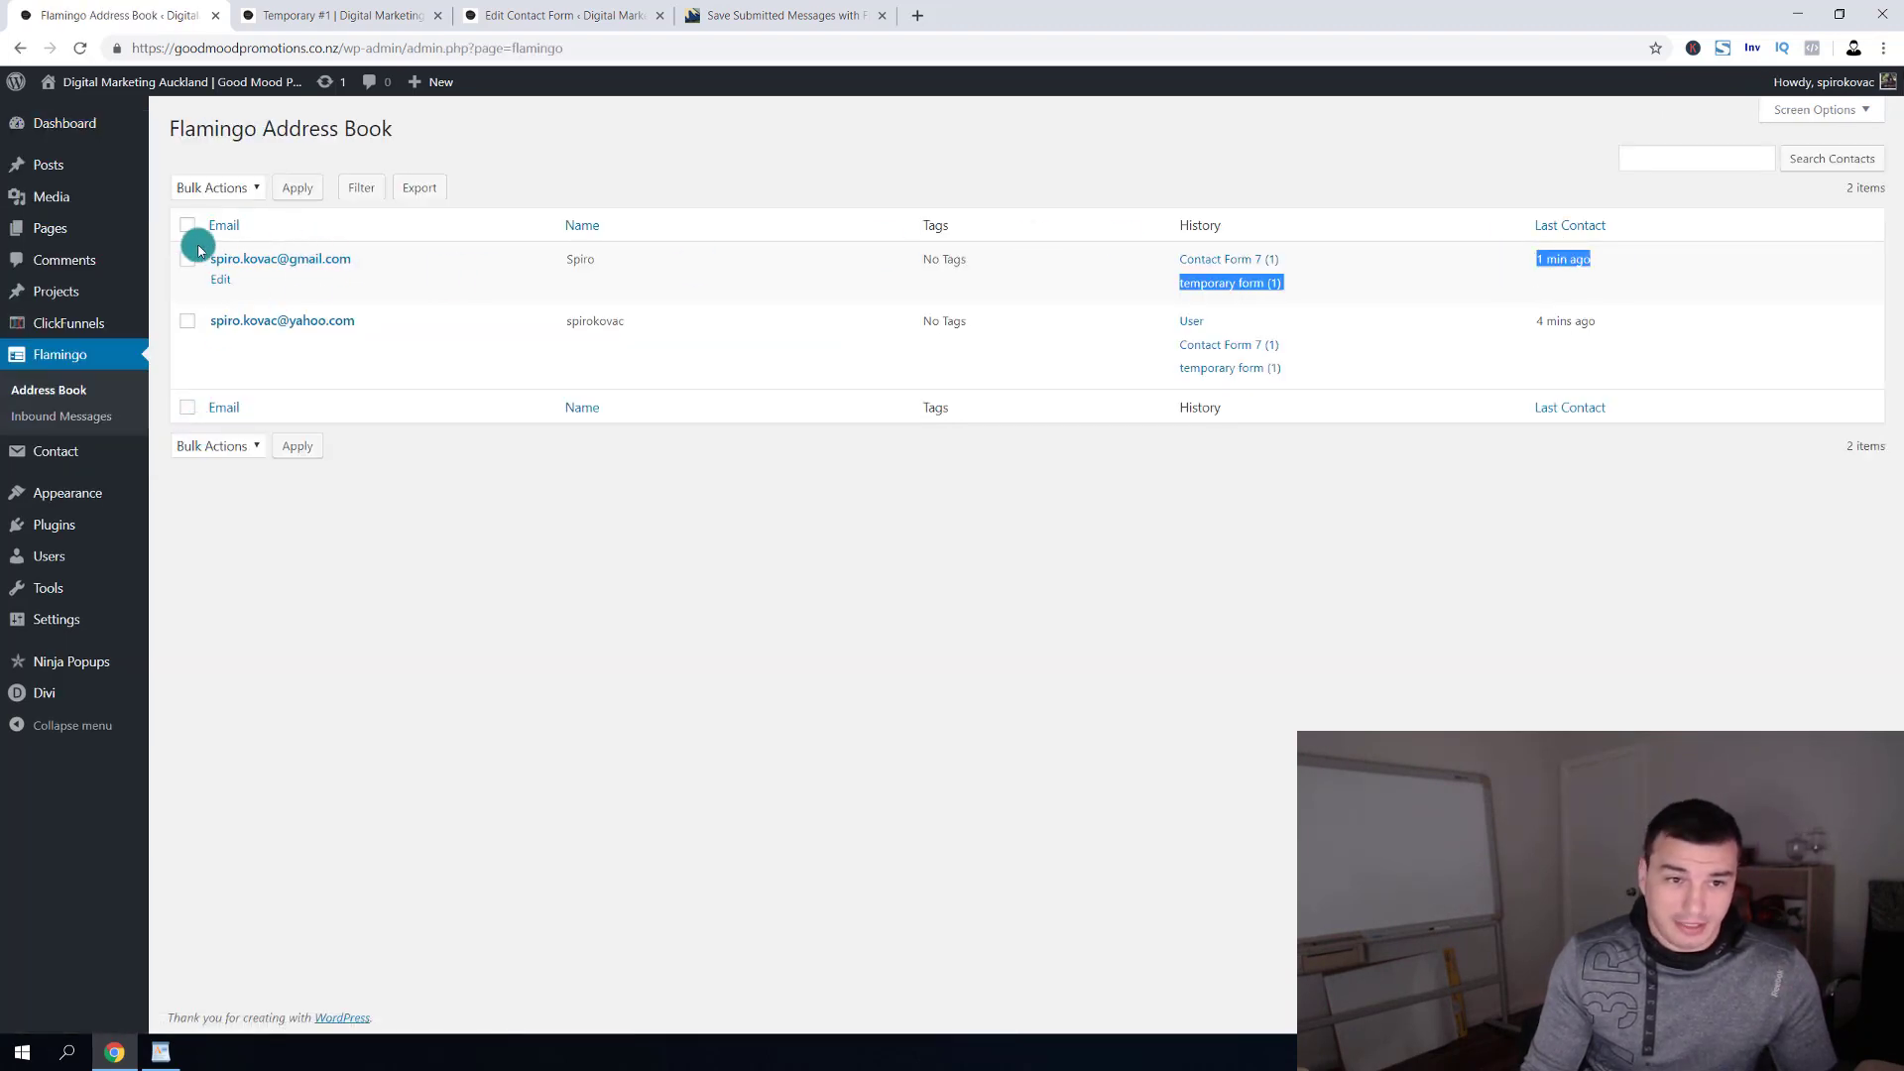
left_click_drag(1170, 259, 1240, 295)
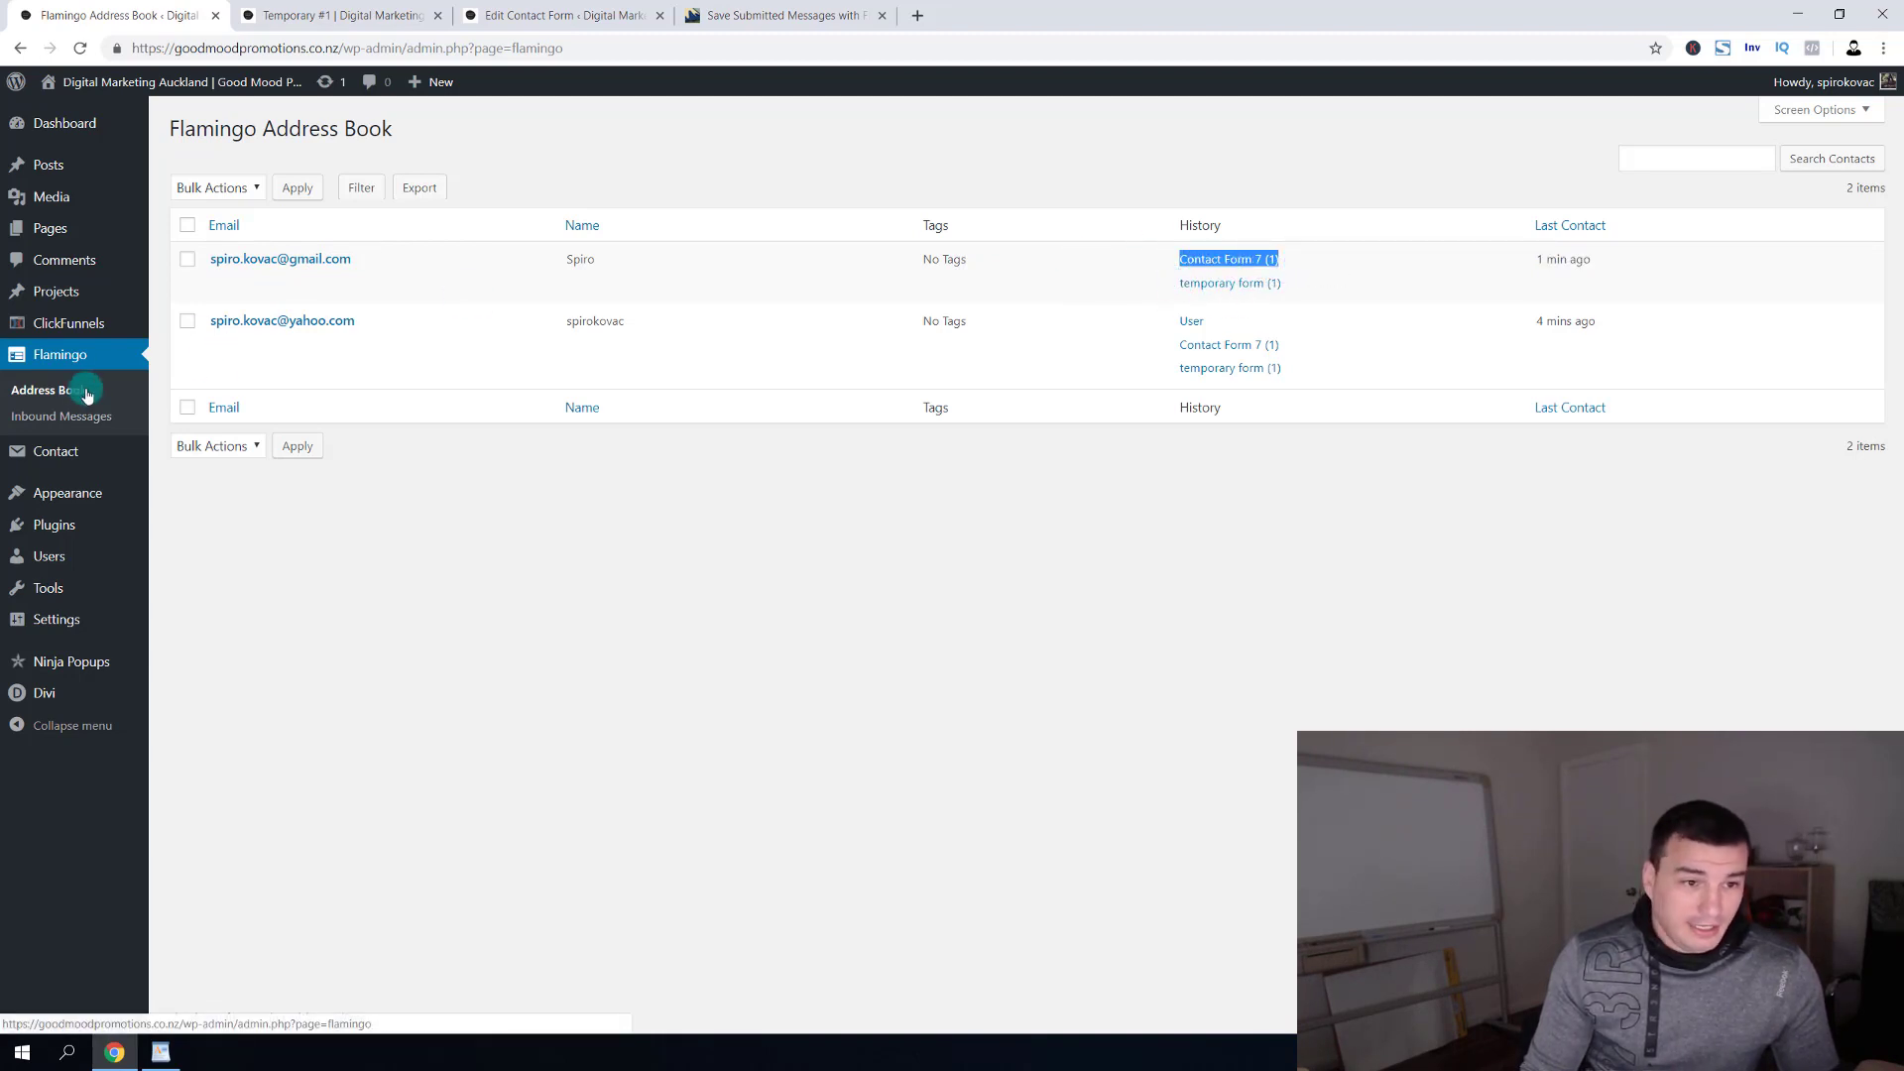
Check the subject, sender and channel in Flamingo's Inbound Messages and open the Test Subject message.
left_click(65, 416)
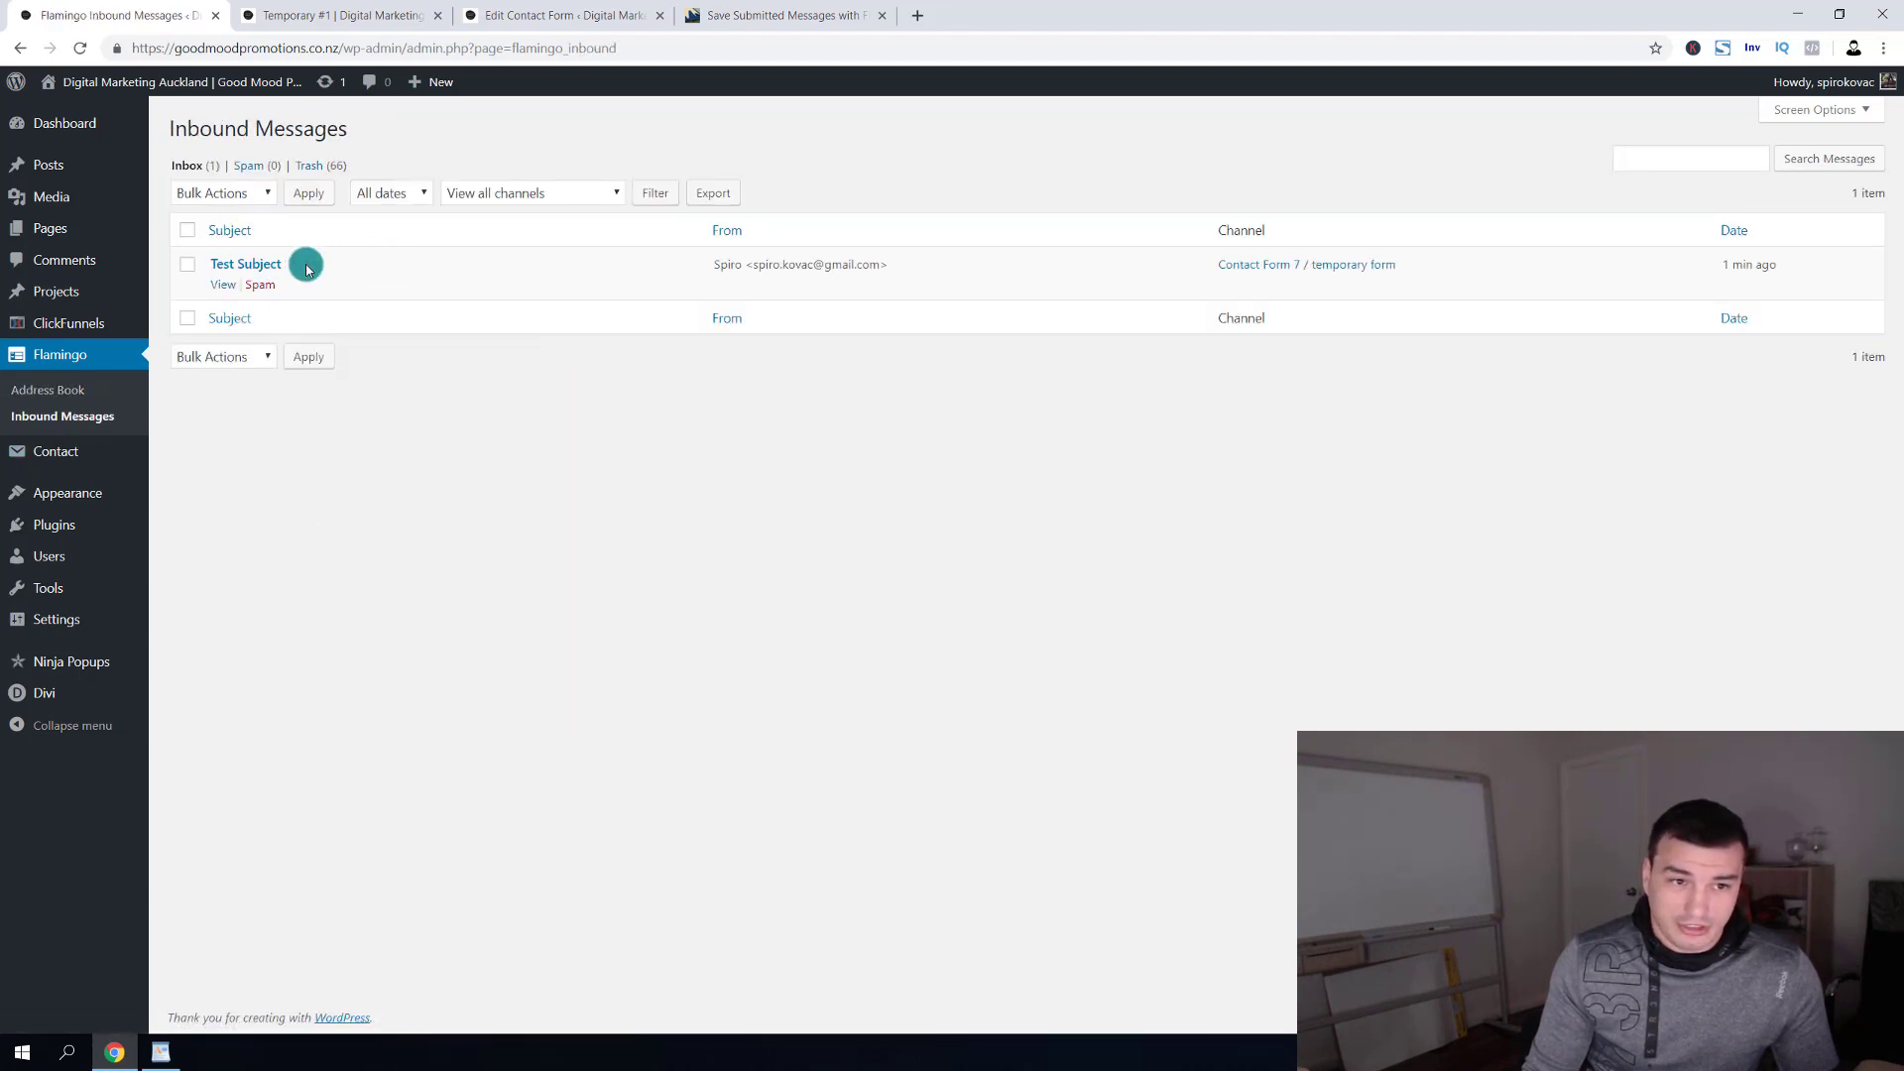
left_click_drag(209, 264, 289, 265)
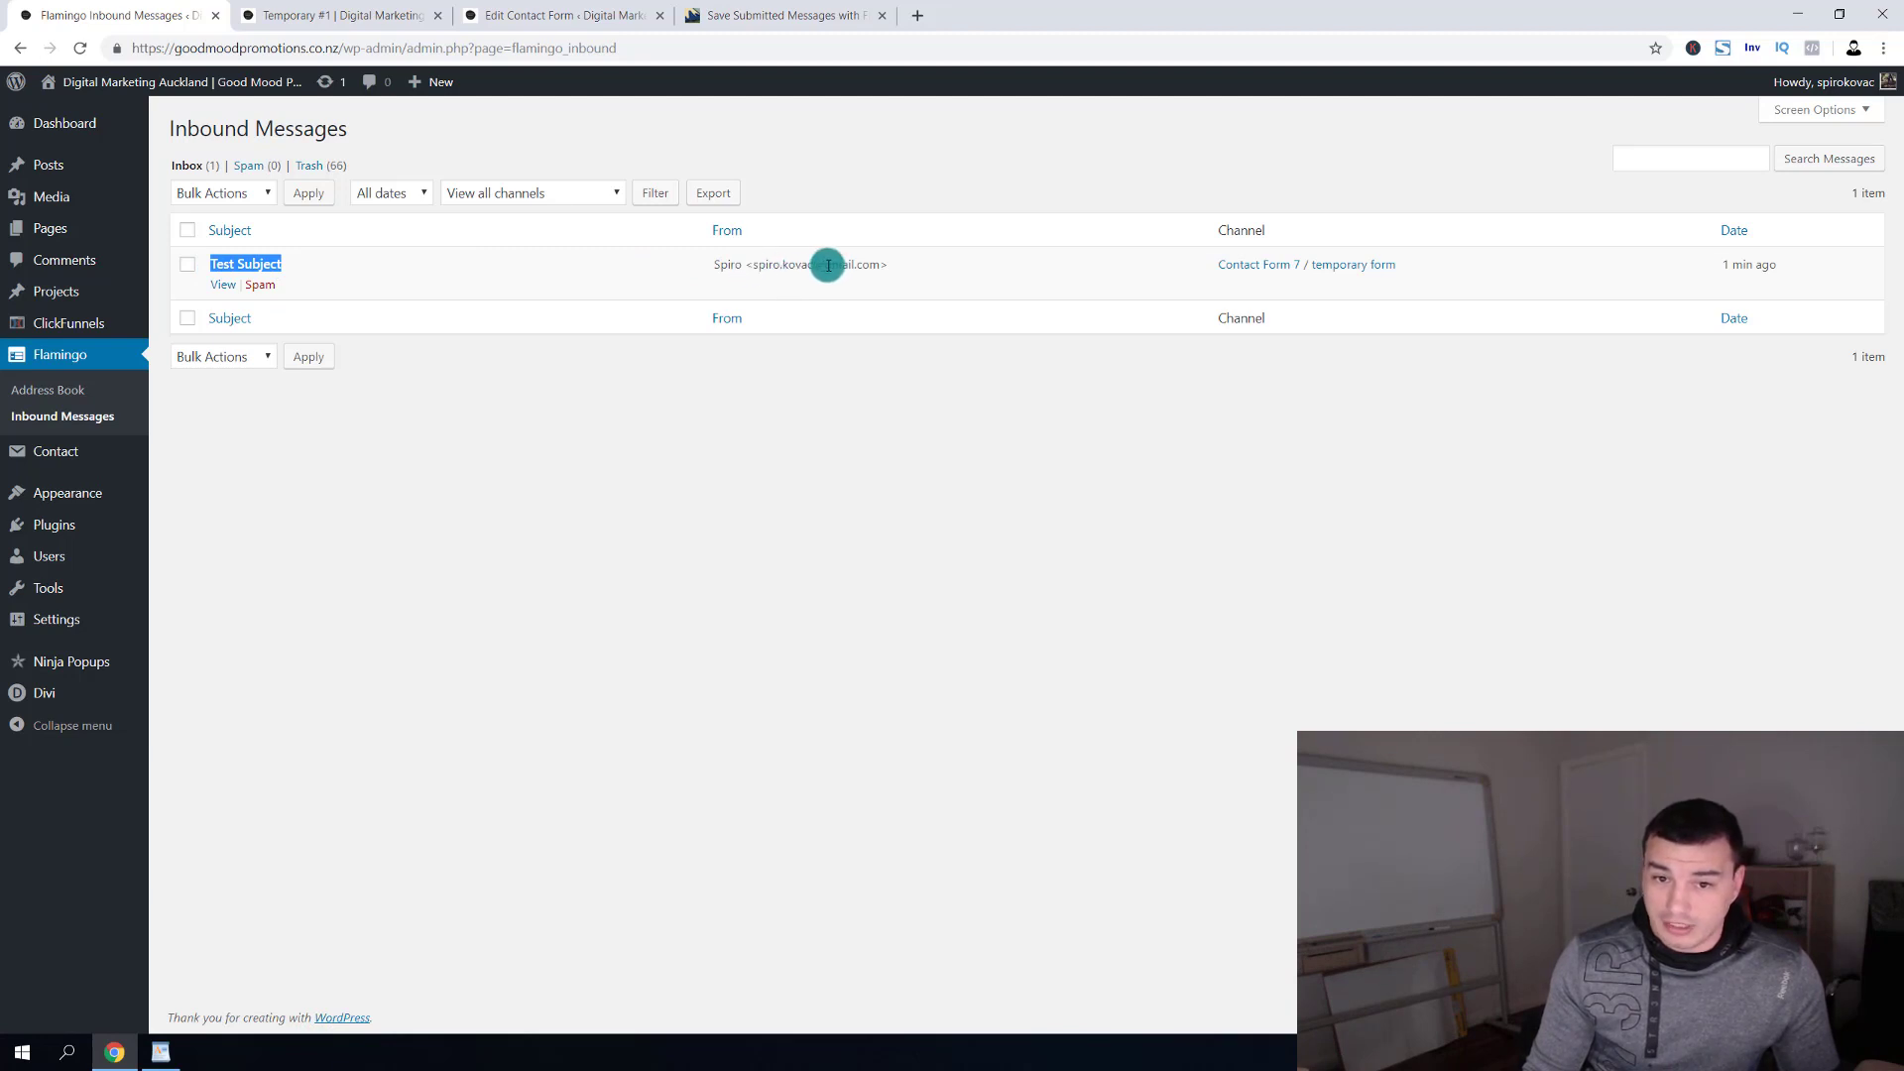
left_click_drag(824, 266, 841, 265)
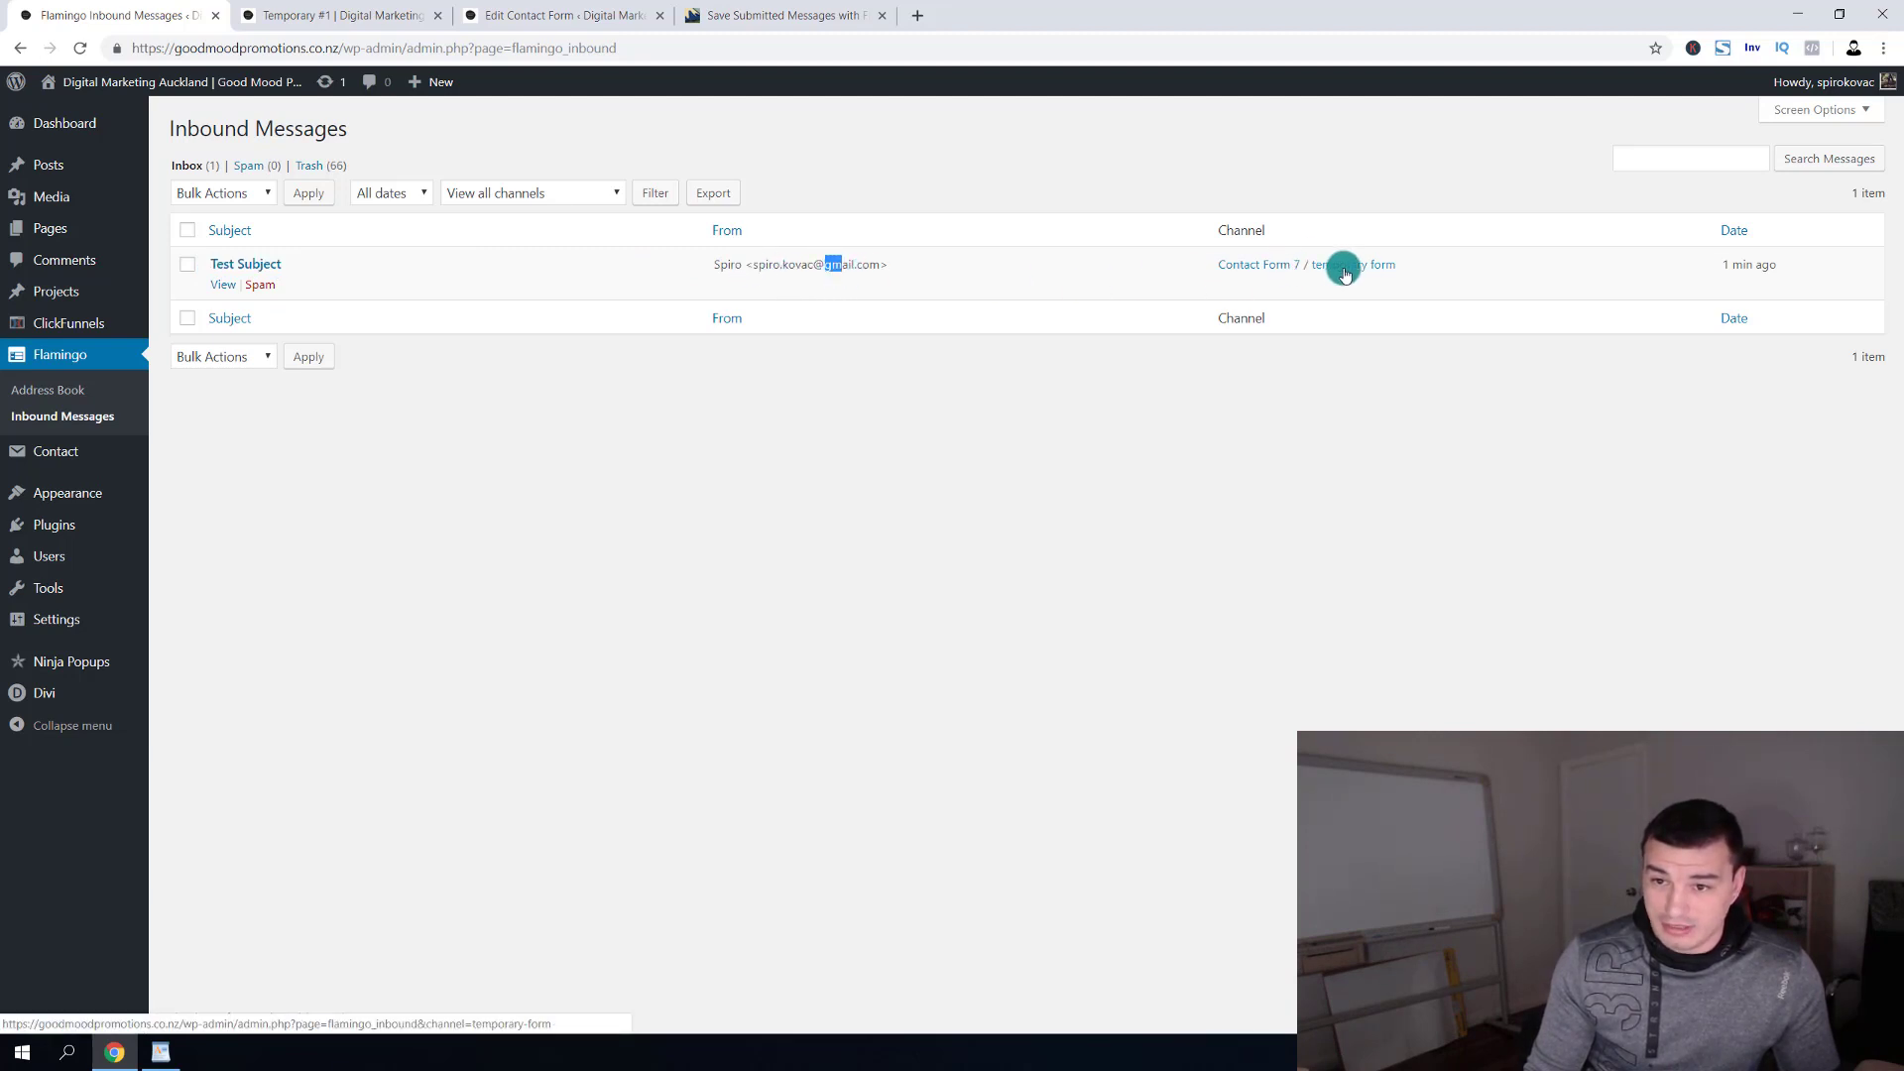
left_click(246, 265)
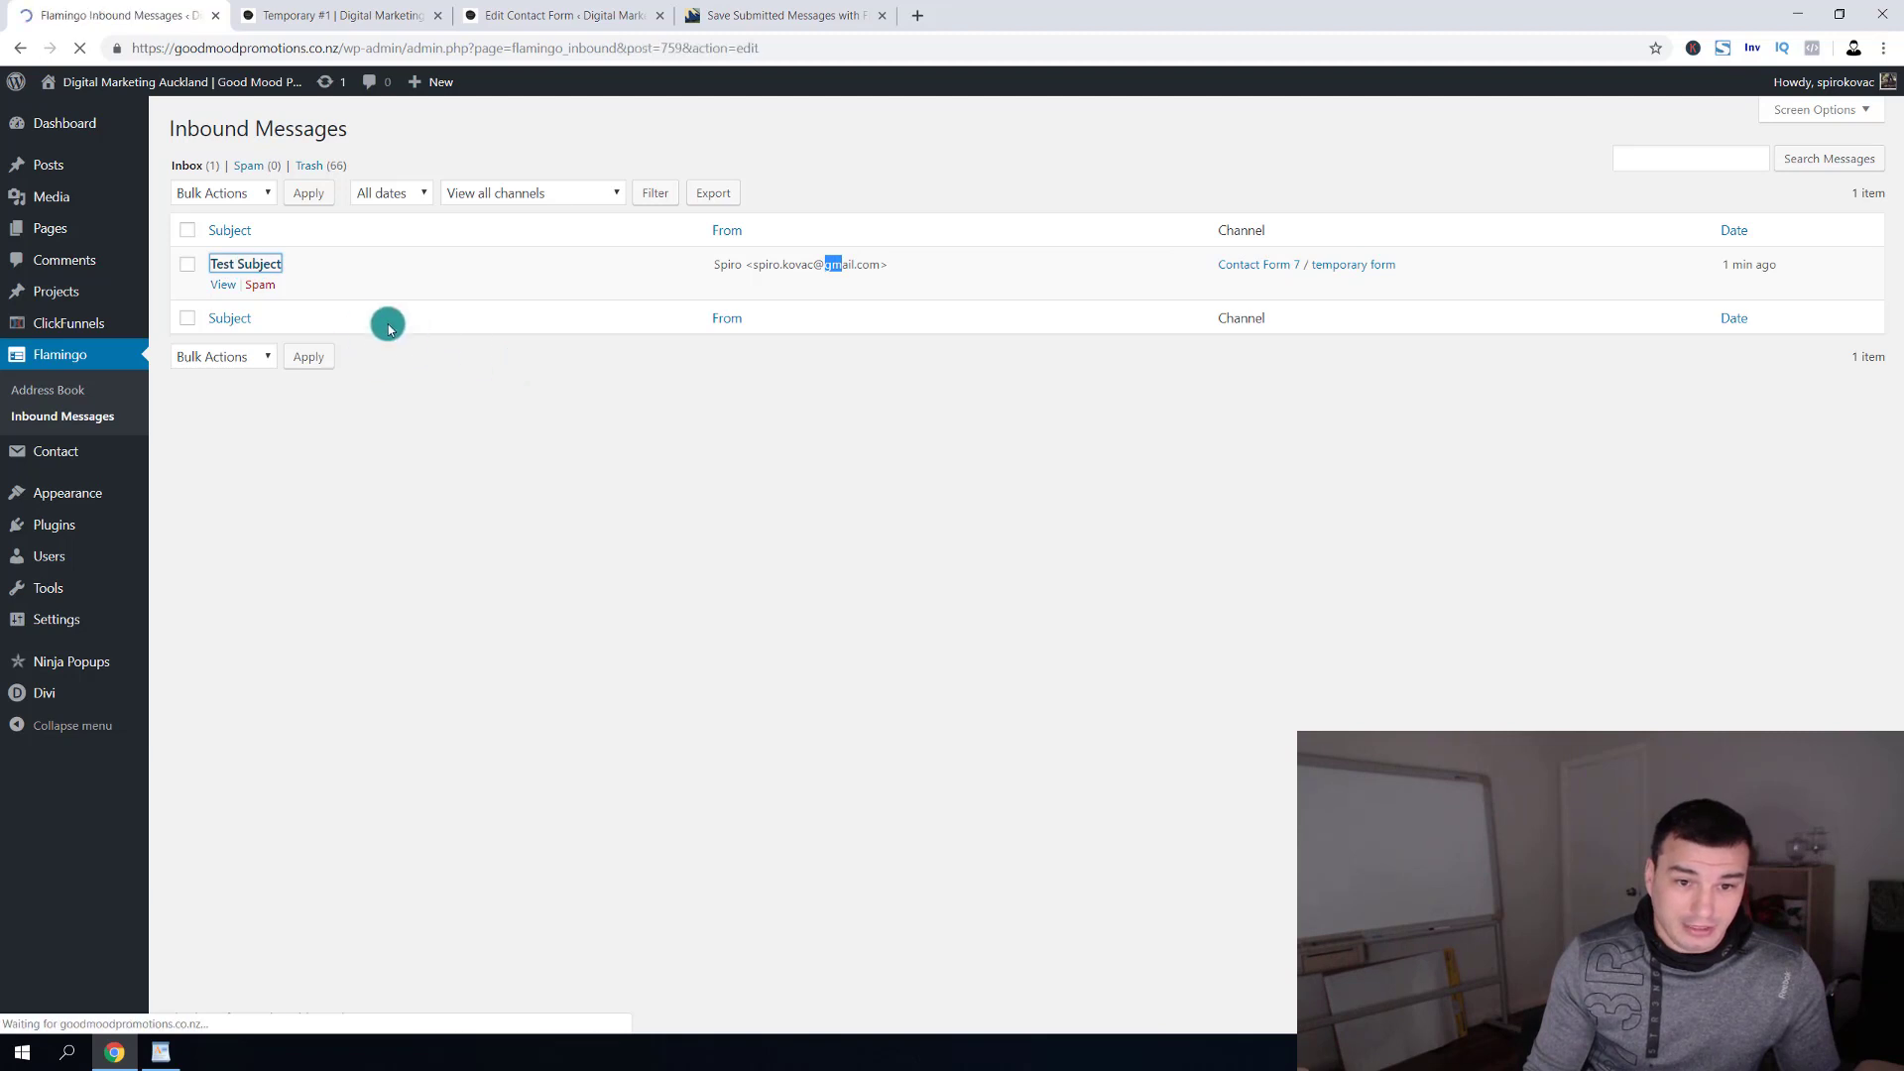
Examine the submitted fields and the meta data of the inbound message, including the remote IP, user agent and date.
scroll(548, 442, "down", 1)
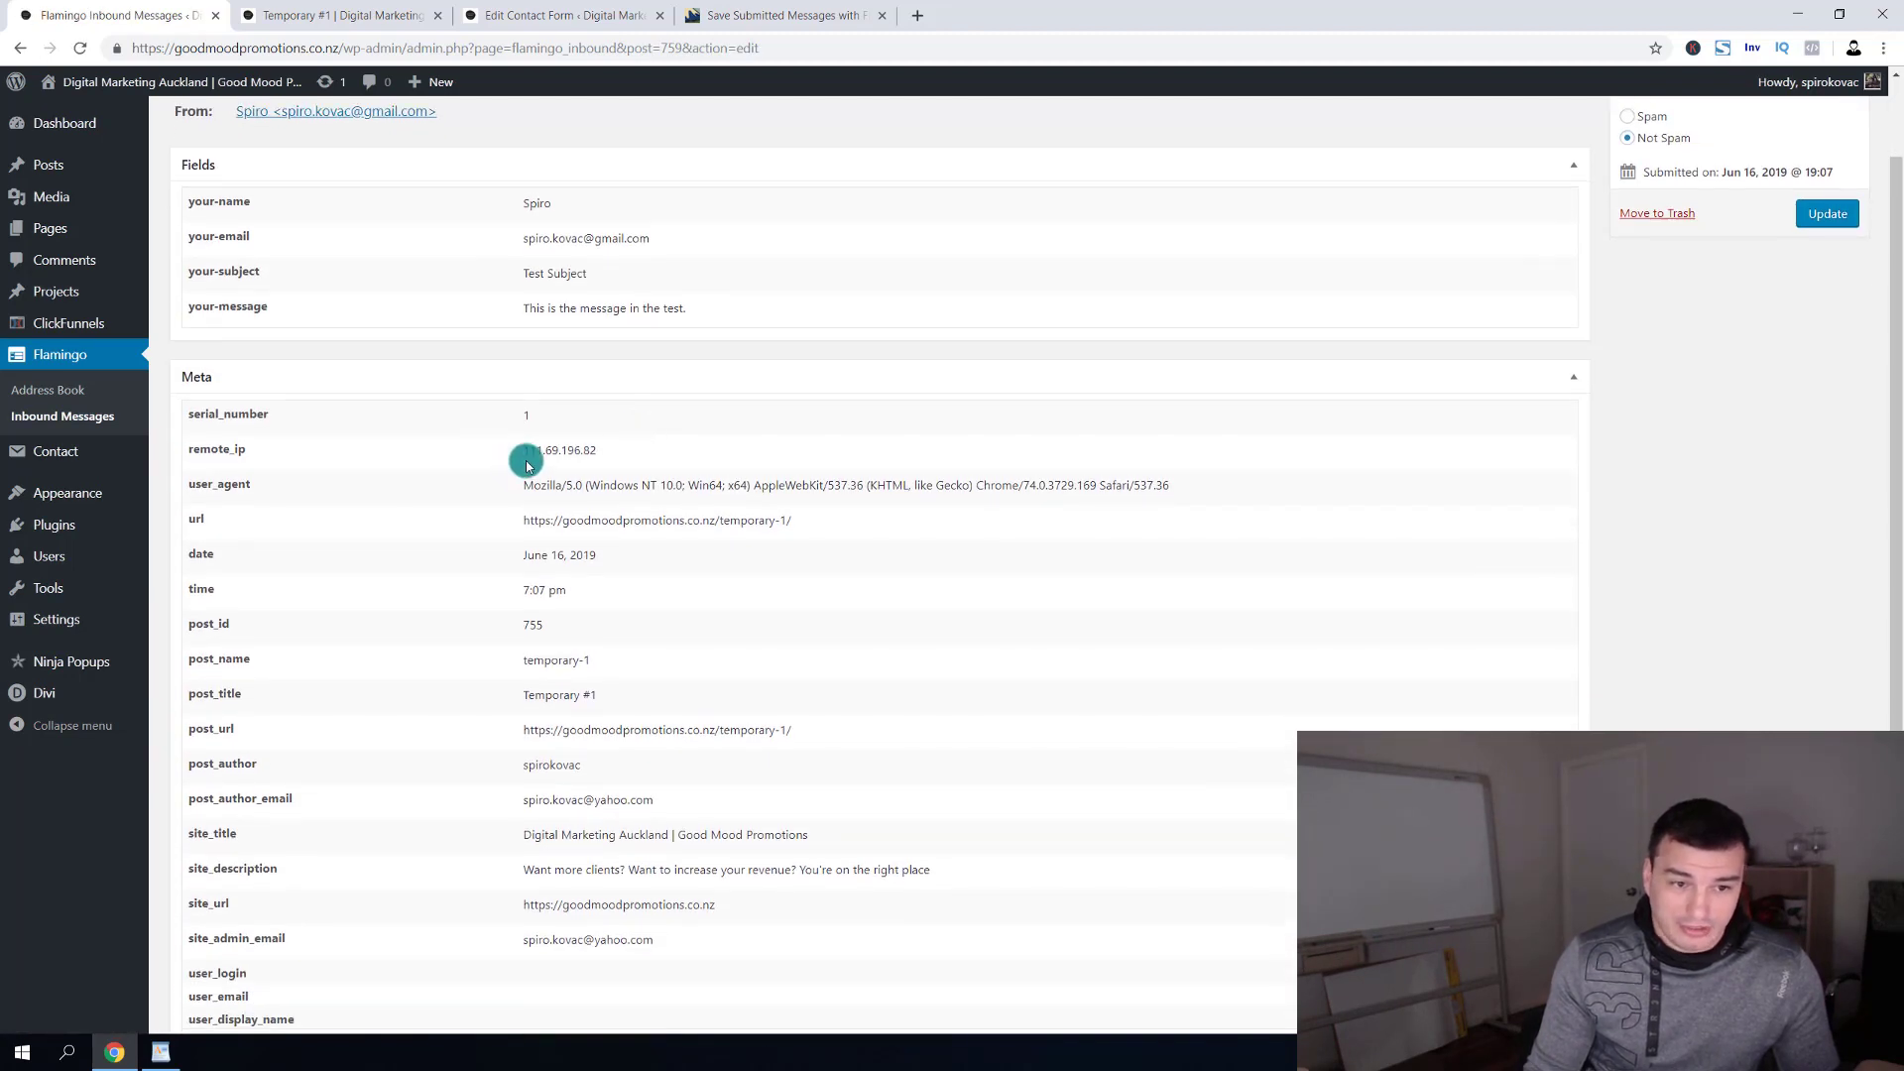
left_click_drag(532, 446, 625, 453)
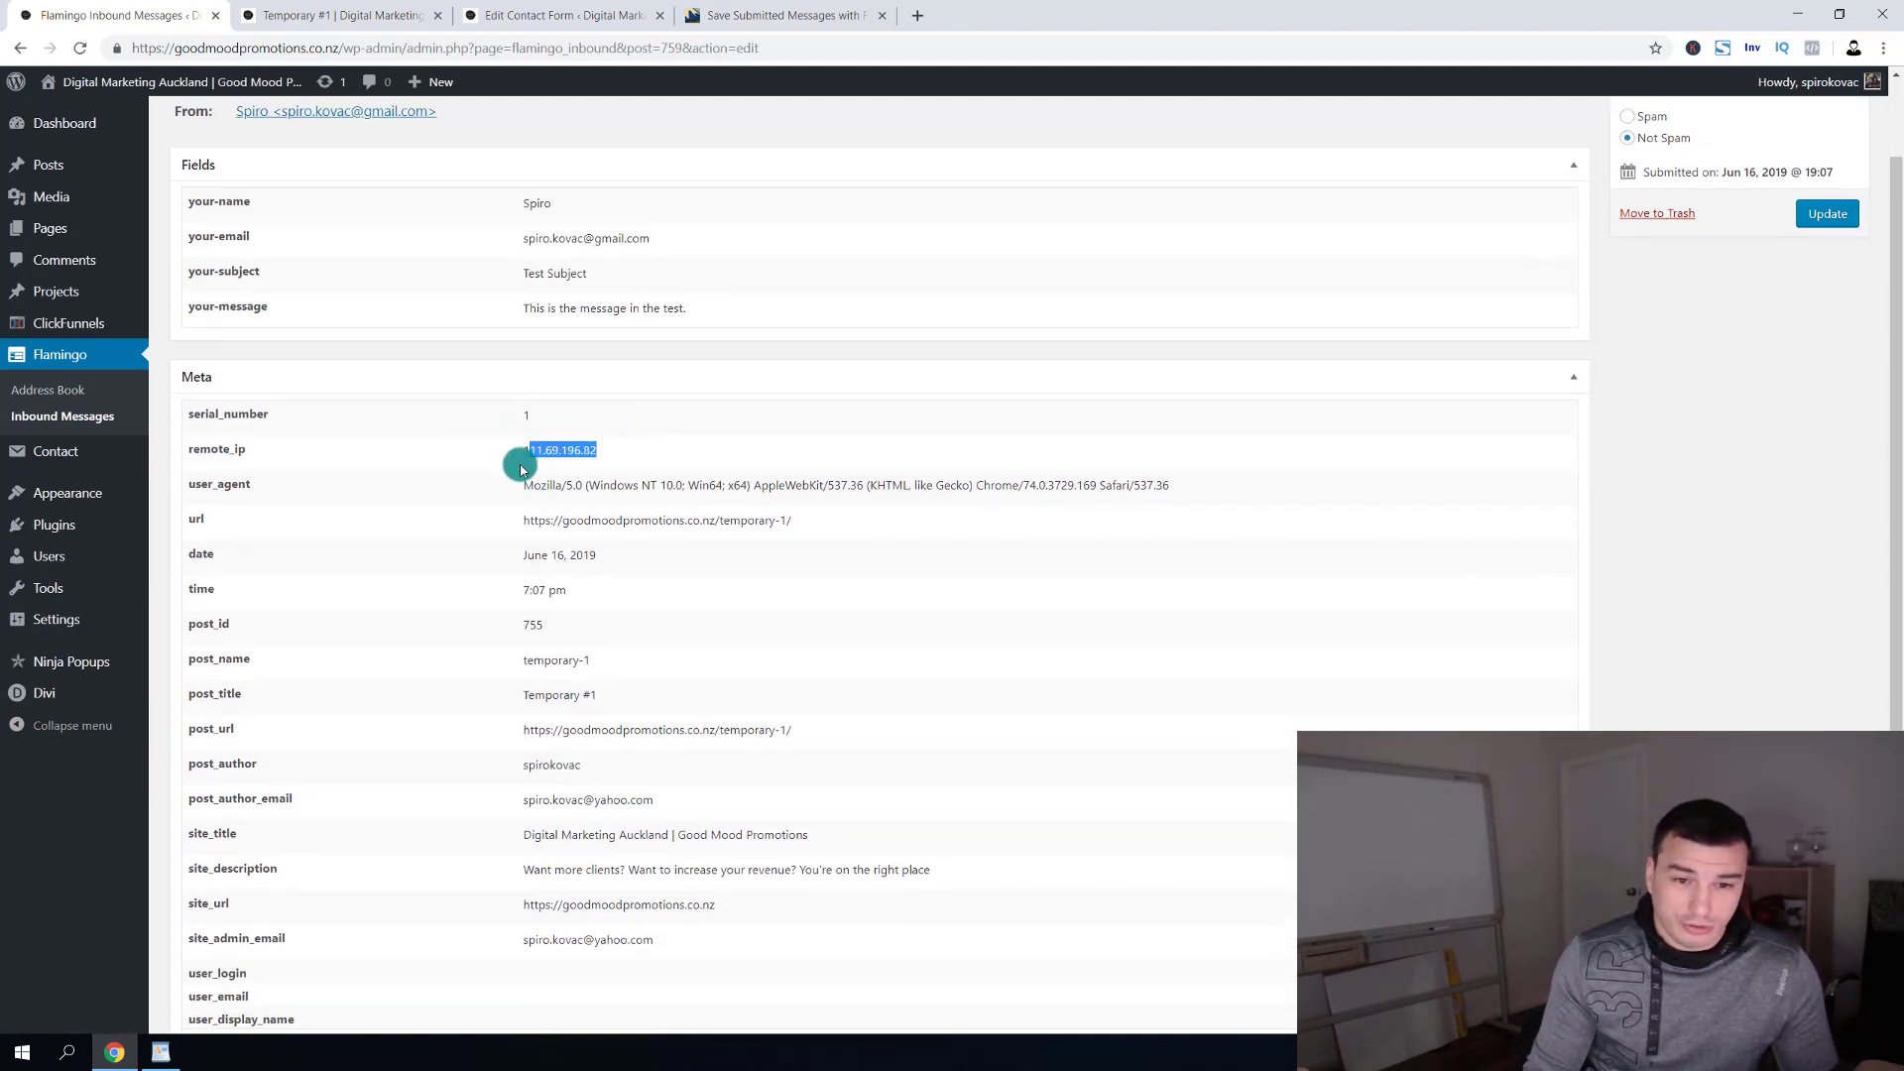
left_click_drag(530, 491, 610, 492)
scroll(456, 498, "down", 1)
left_click_drag(522, 437, 600, 473)
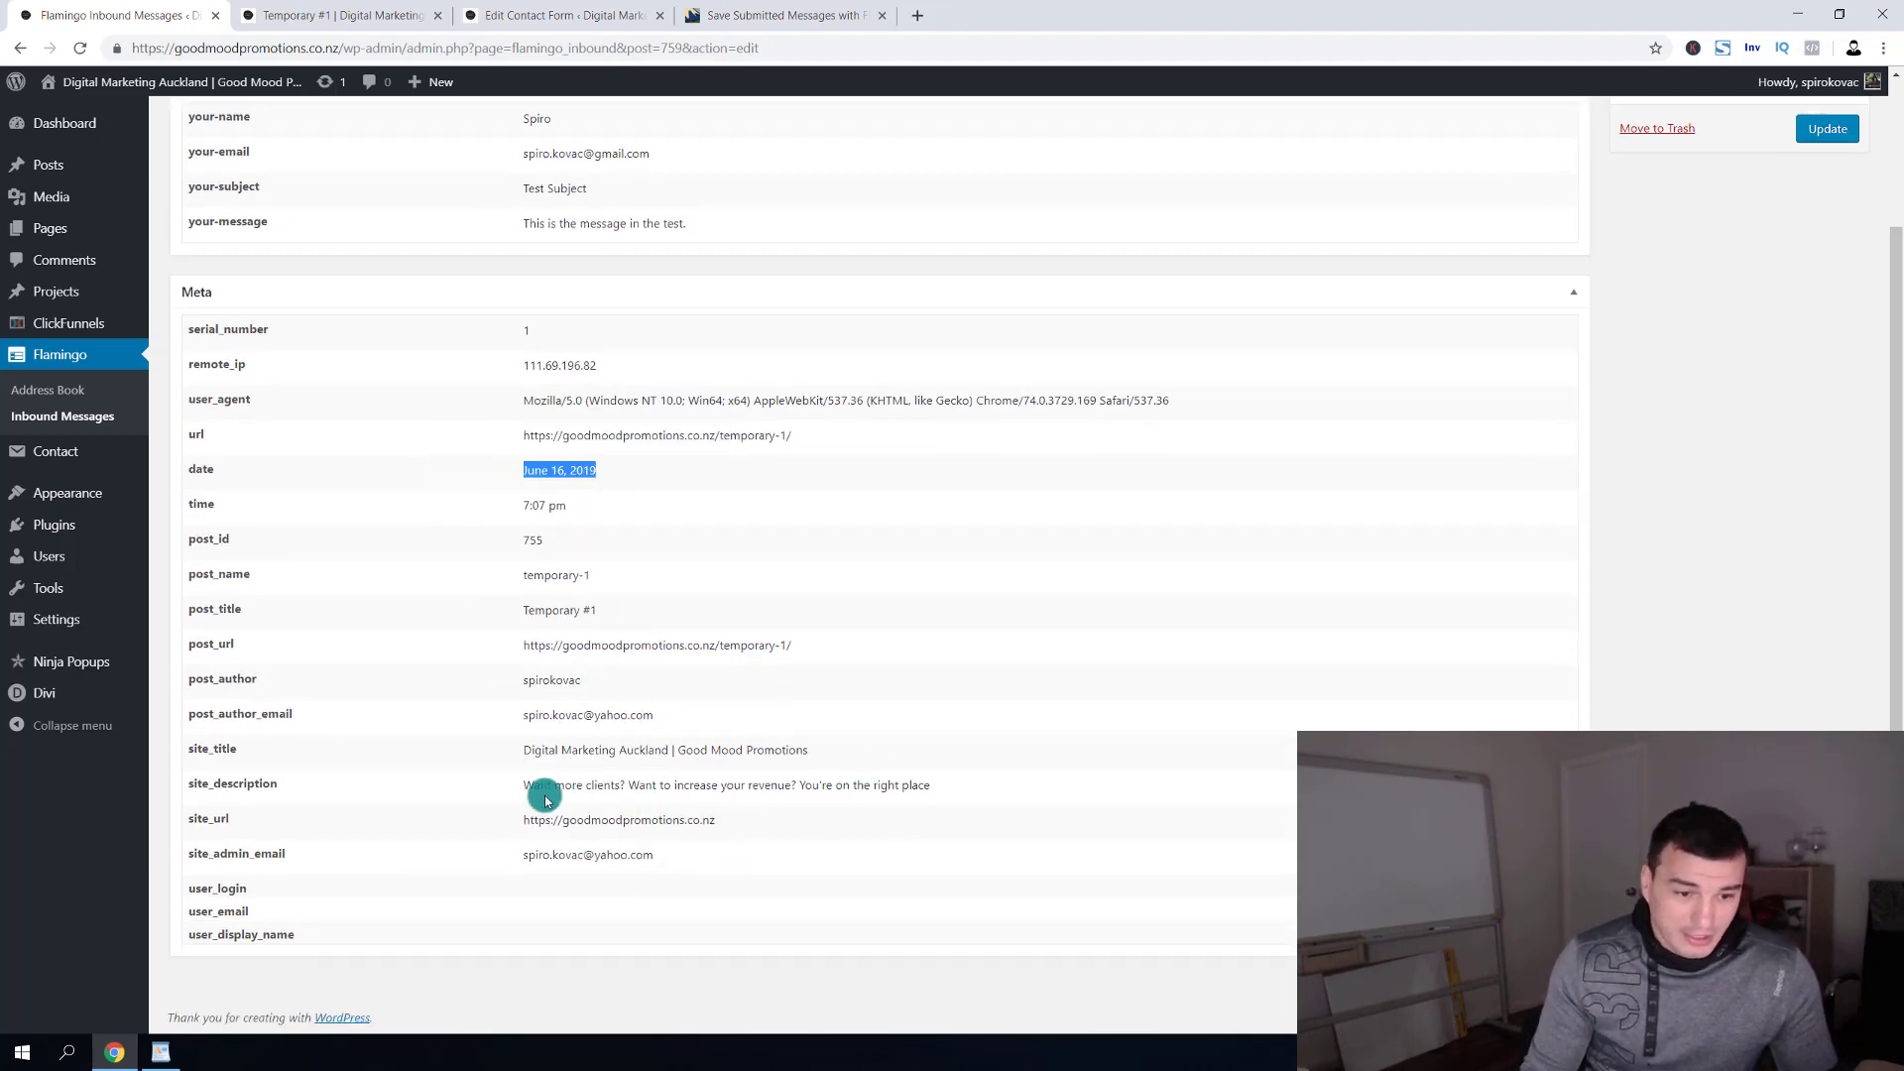
scroll(283, 453, "up", 2)
scroll(550, 436, "down", 2)
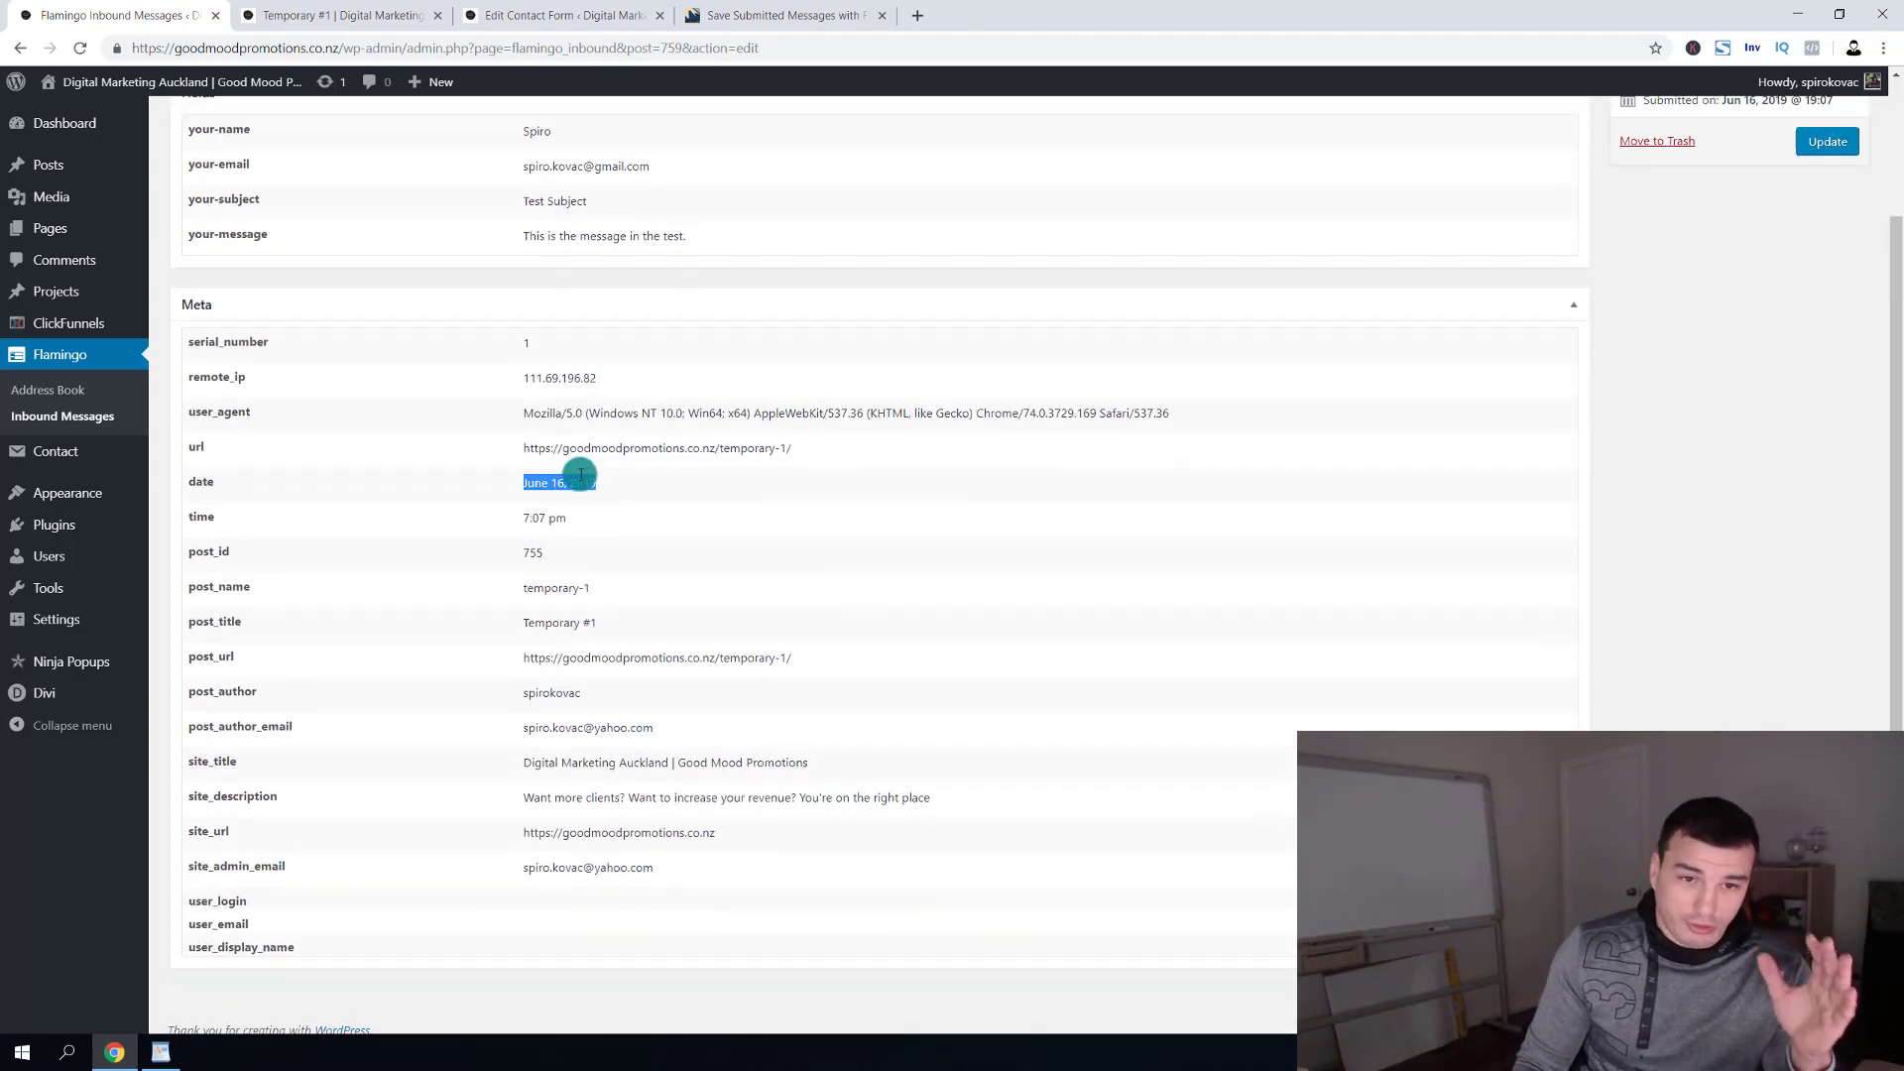
scroll(555, 466, "up", 2)
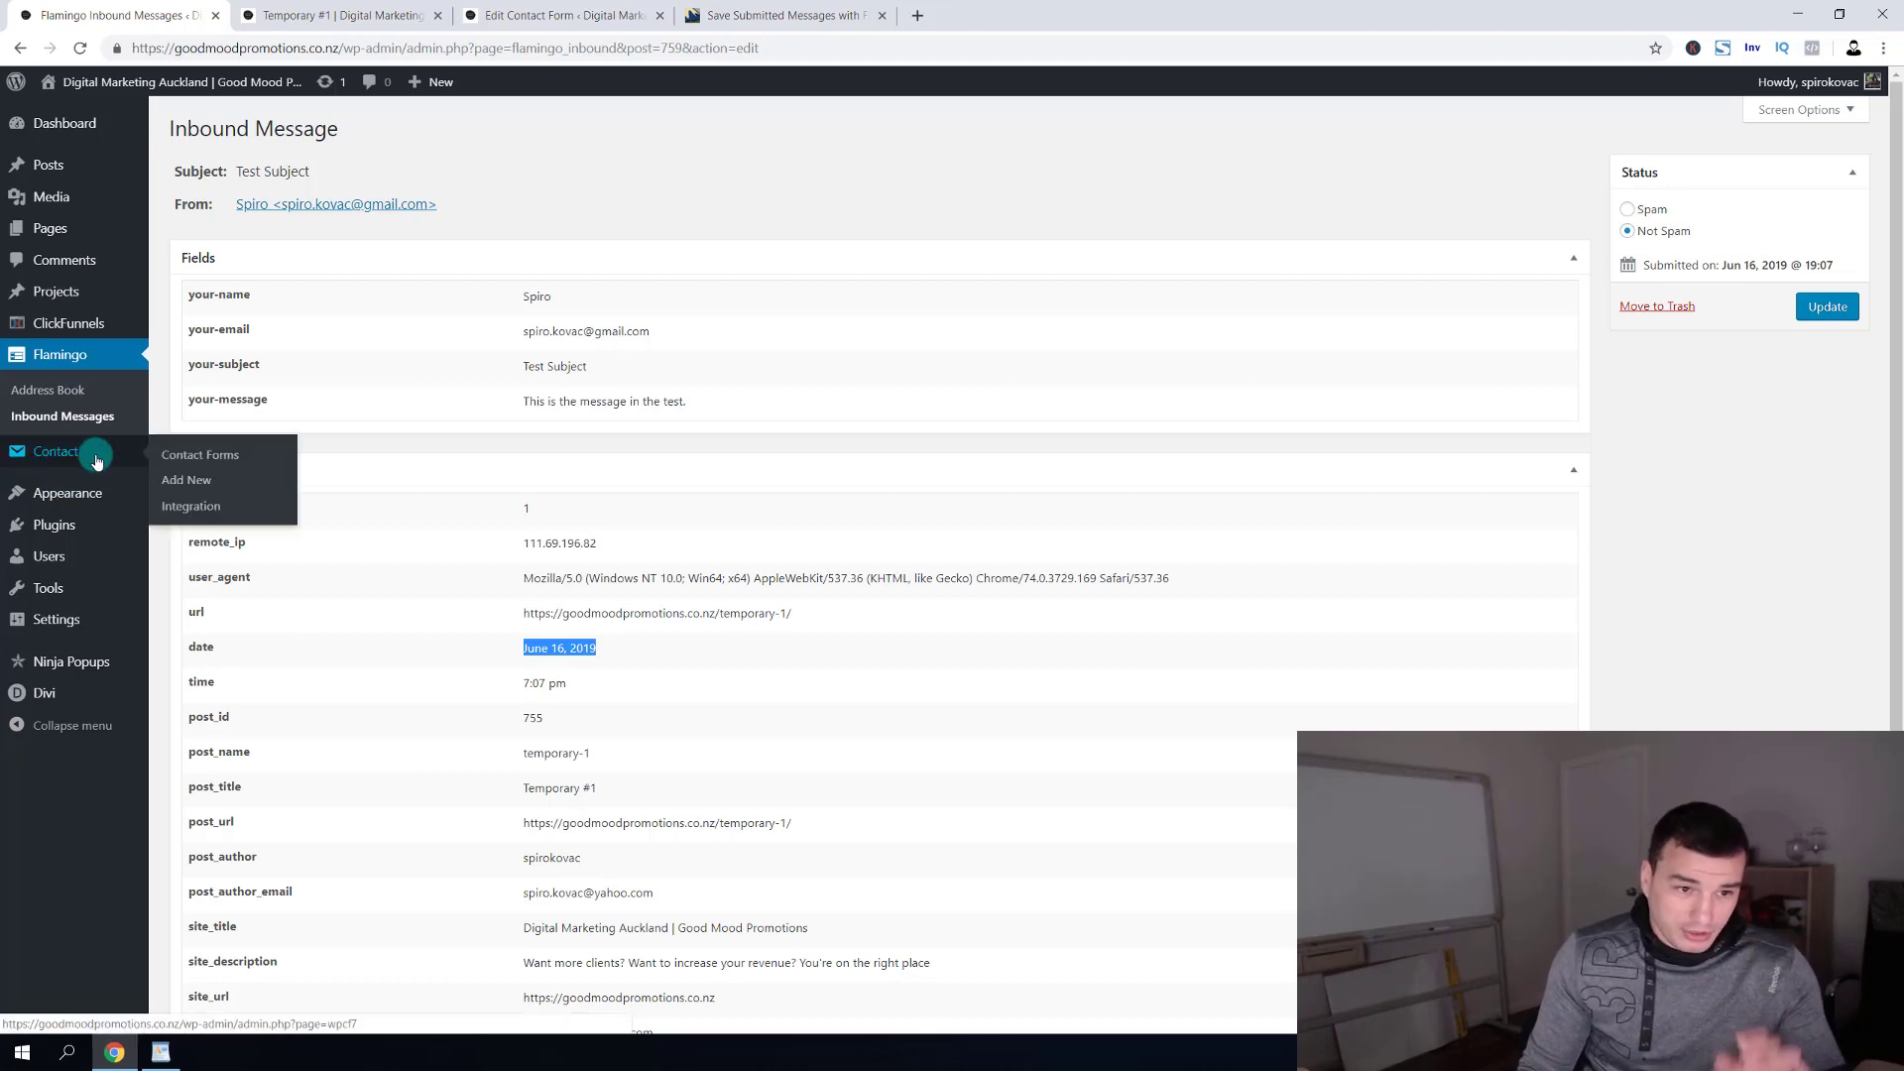
Open the Inbound Marketing Application Form for editing and the live site's Work With Us page in a new tab.
left_click(242, 446)
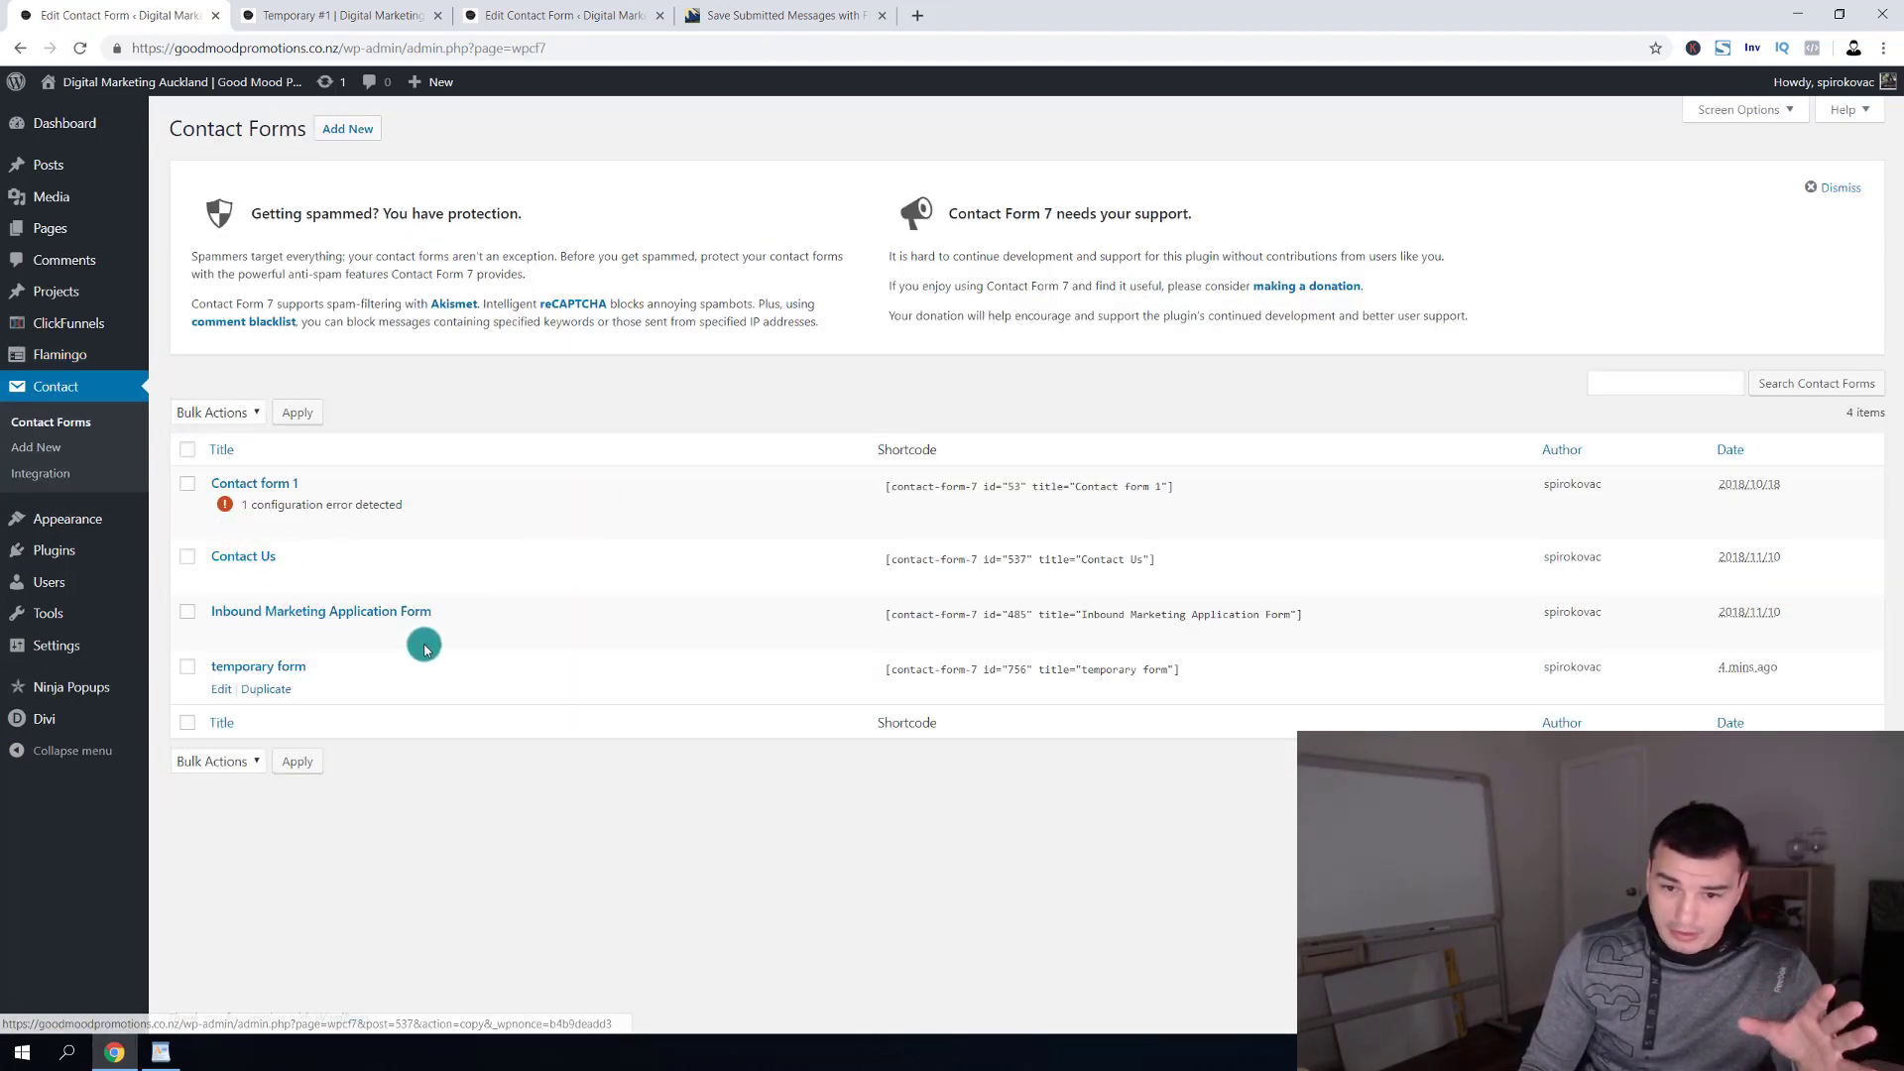
left_click(287, 618)
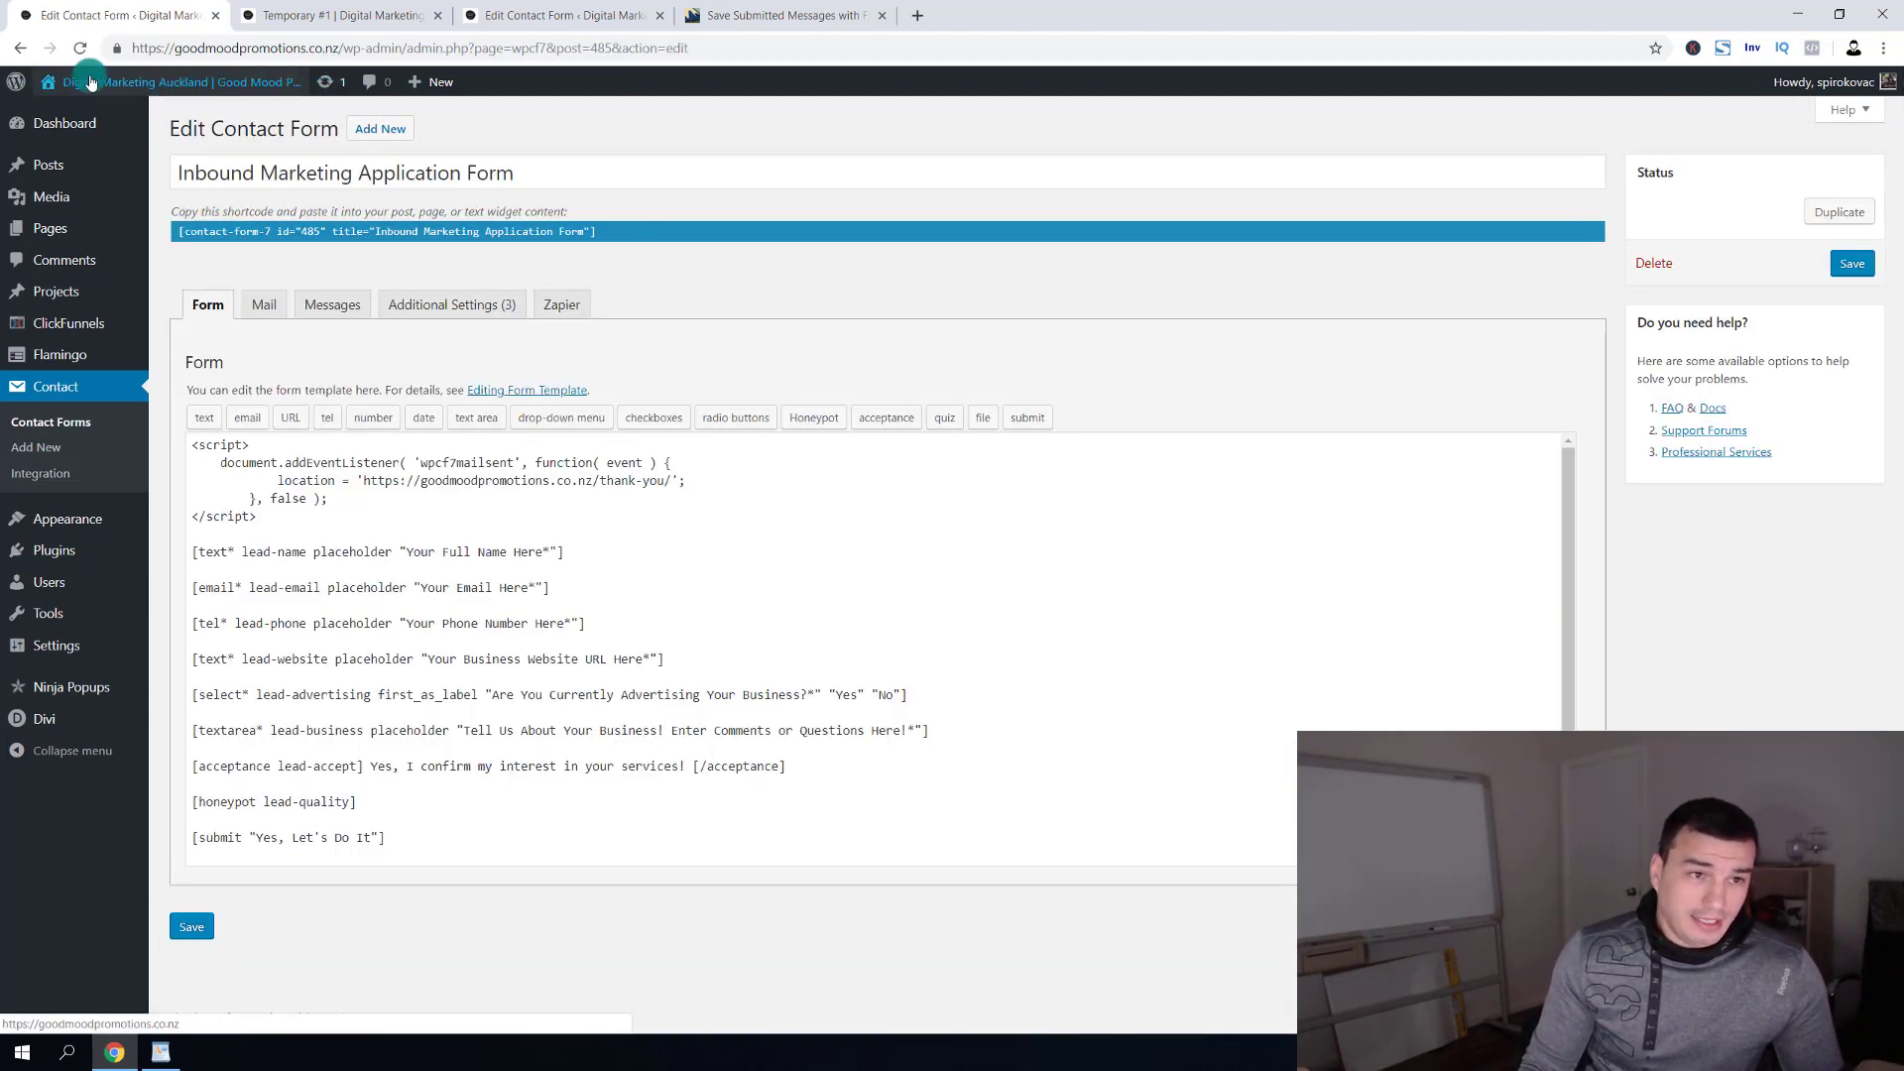
middle_click(94, 118)
left_click(375, 15)
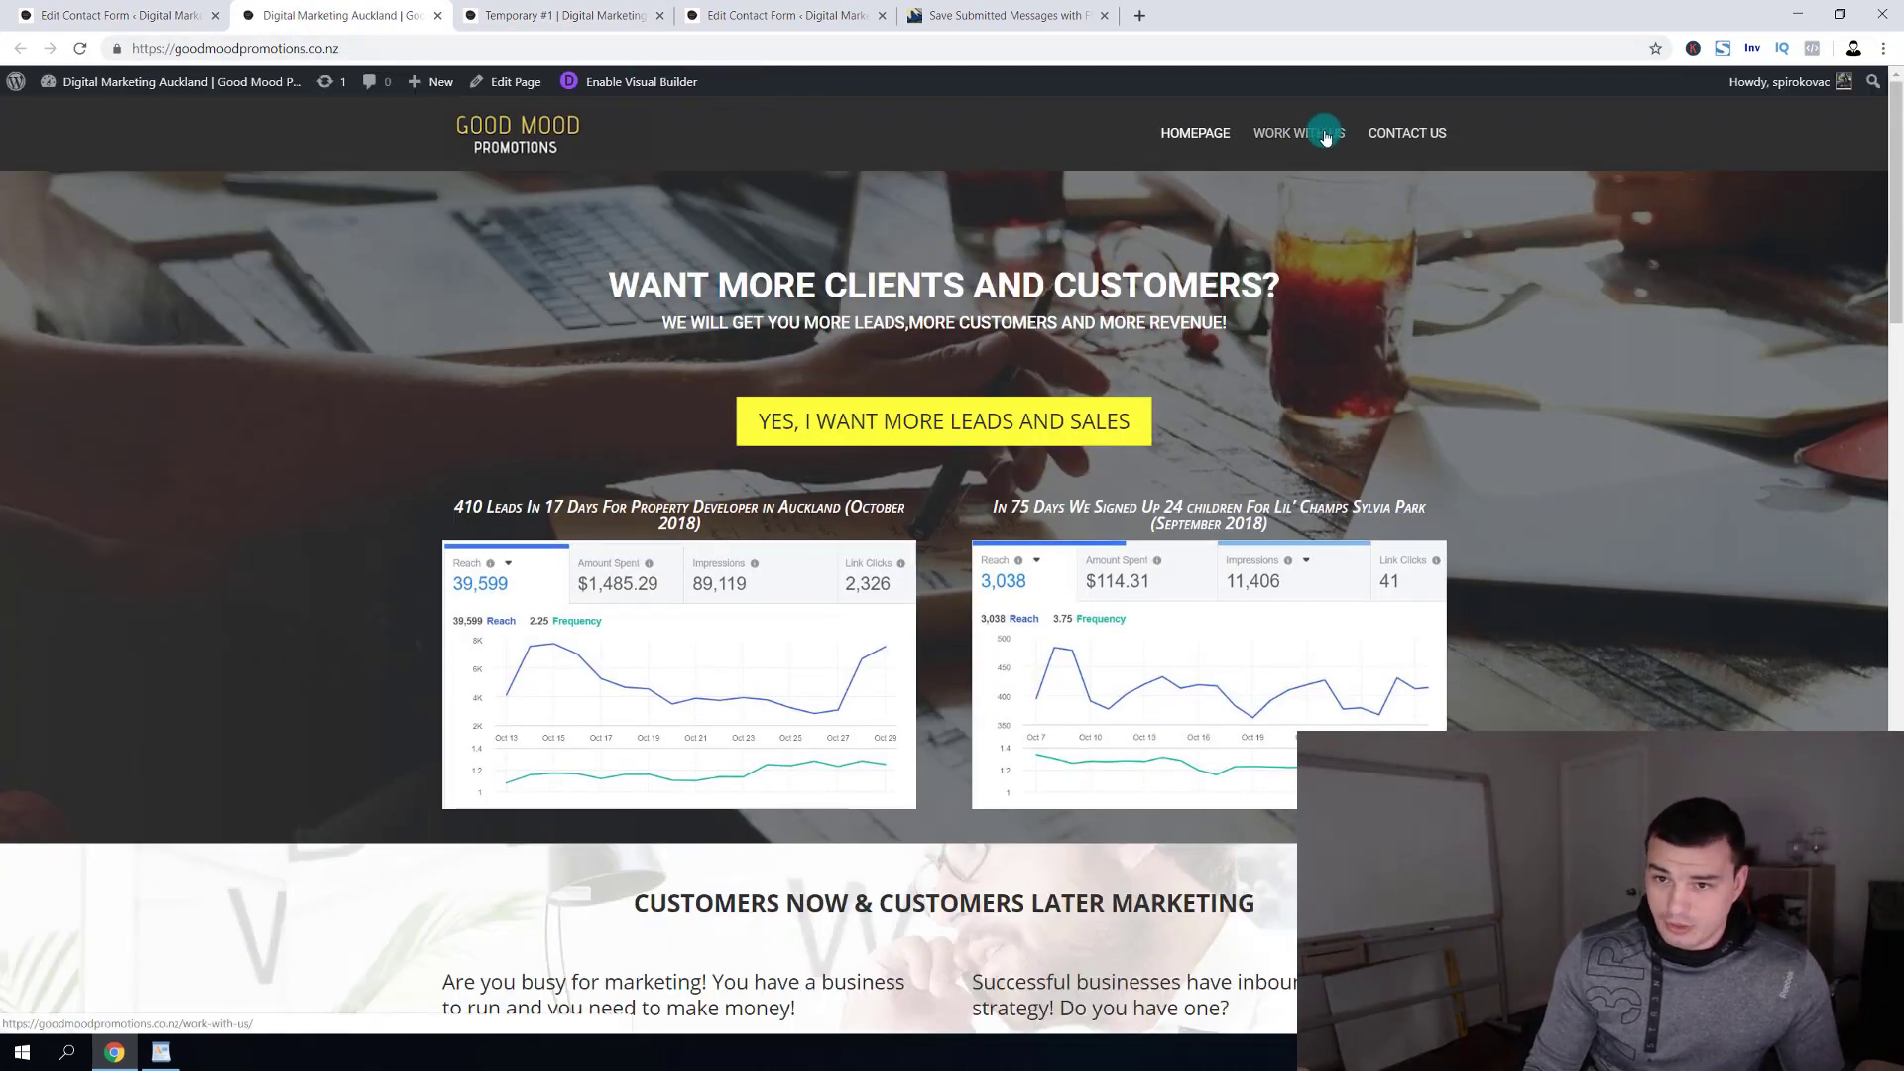
left_click(1299, 133)
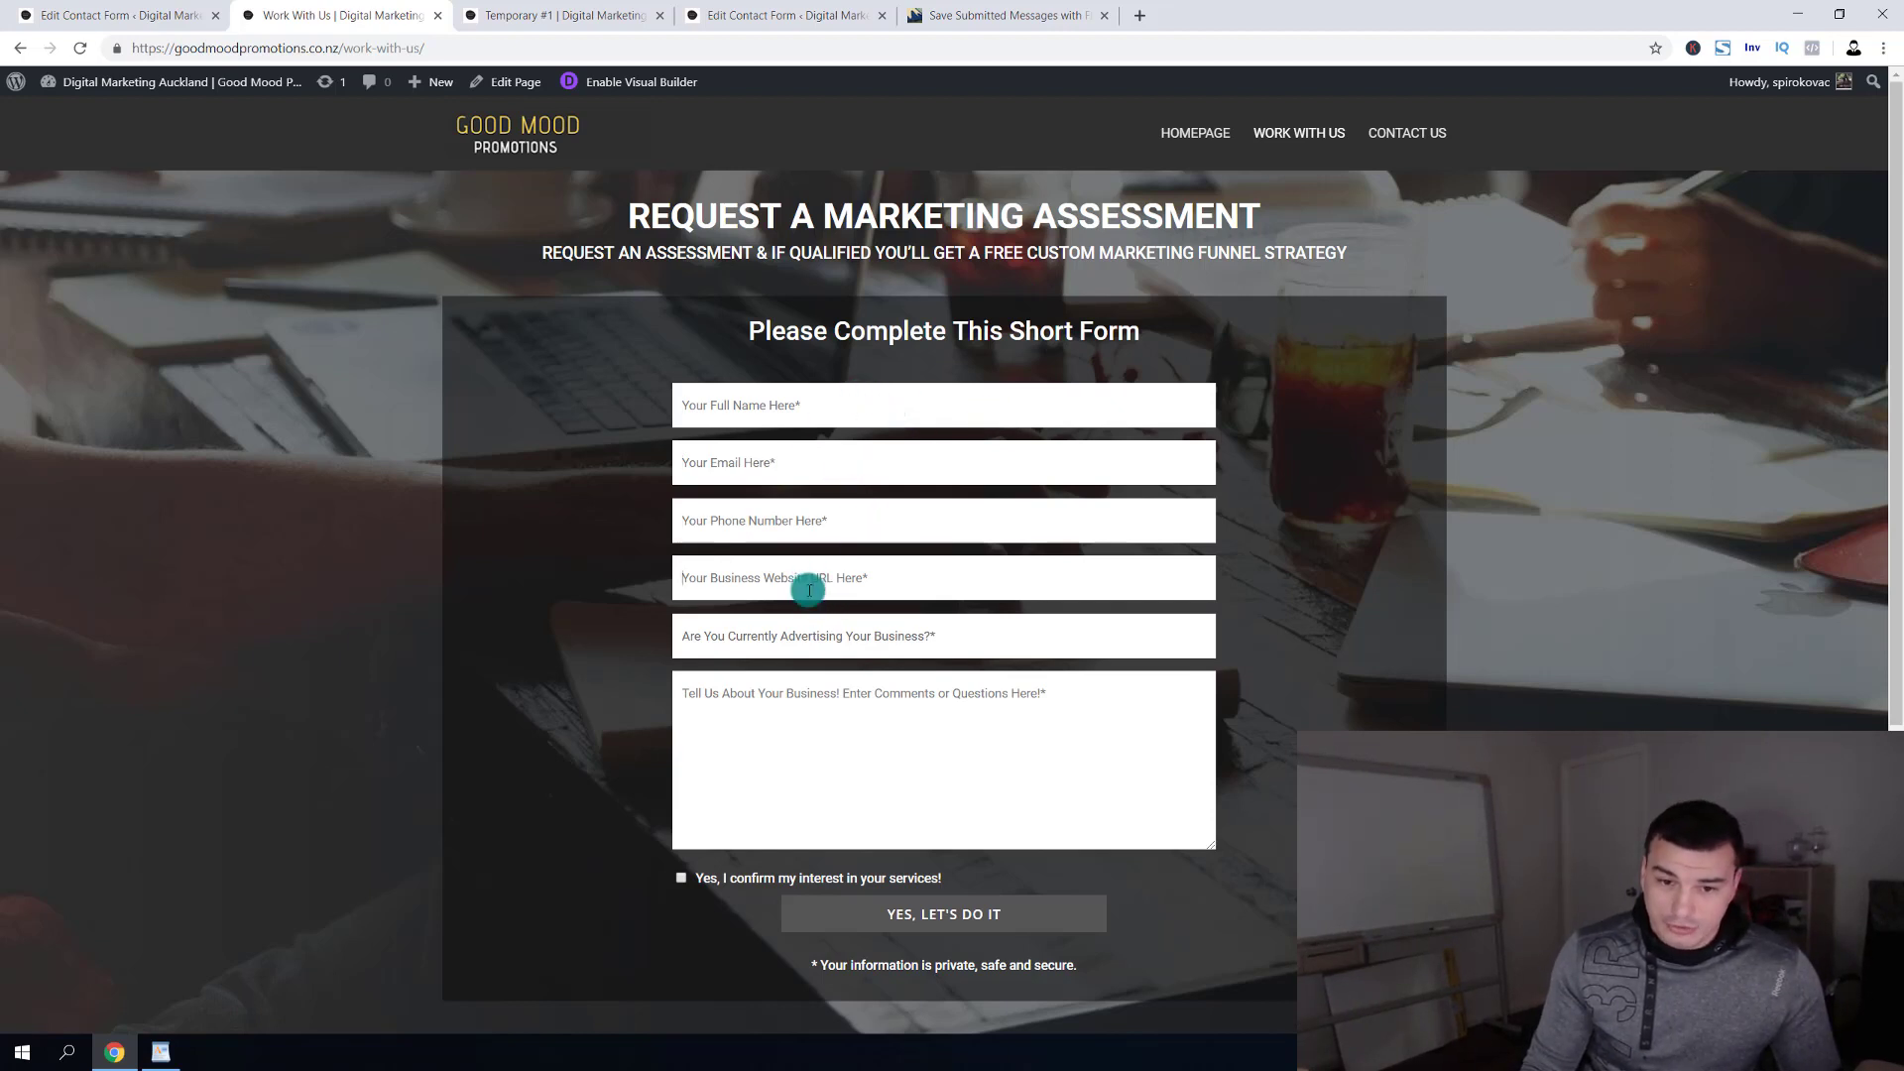
Check the advertising question's choices and the interest confirmation checkbox in the Work With Us form.
left_click(761, 638)
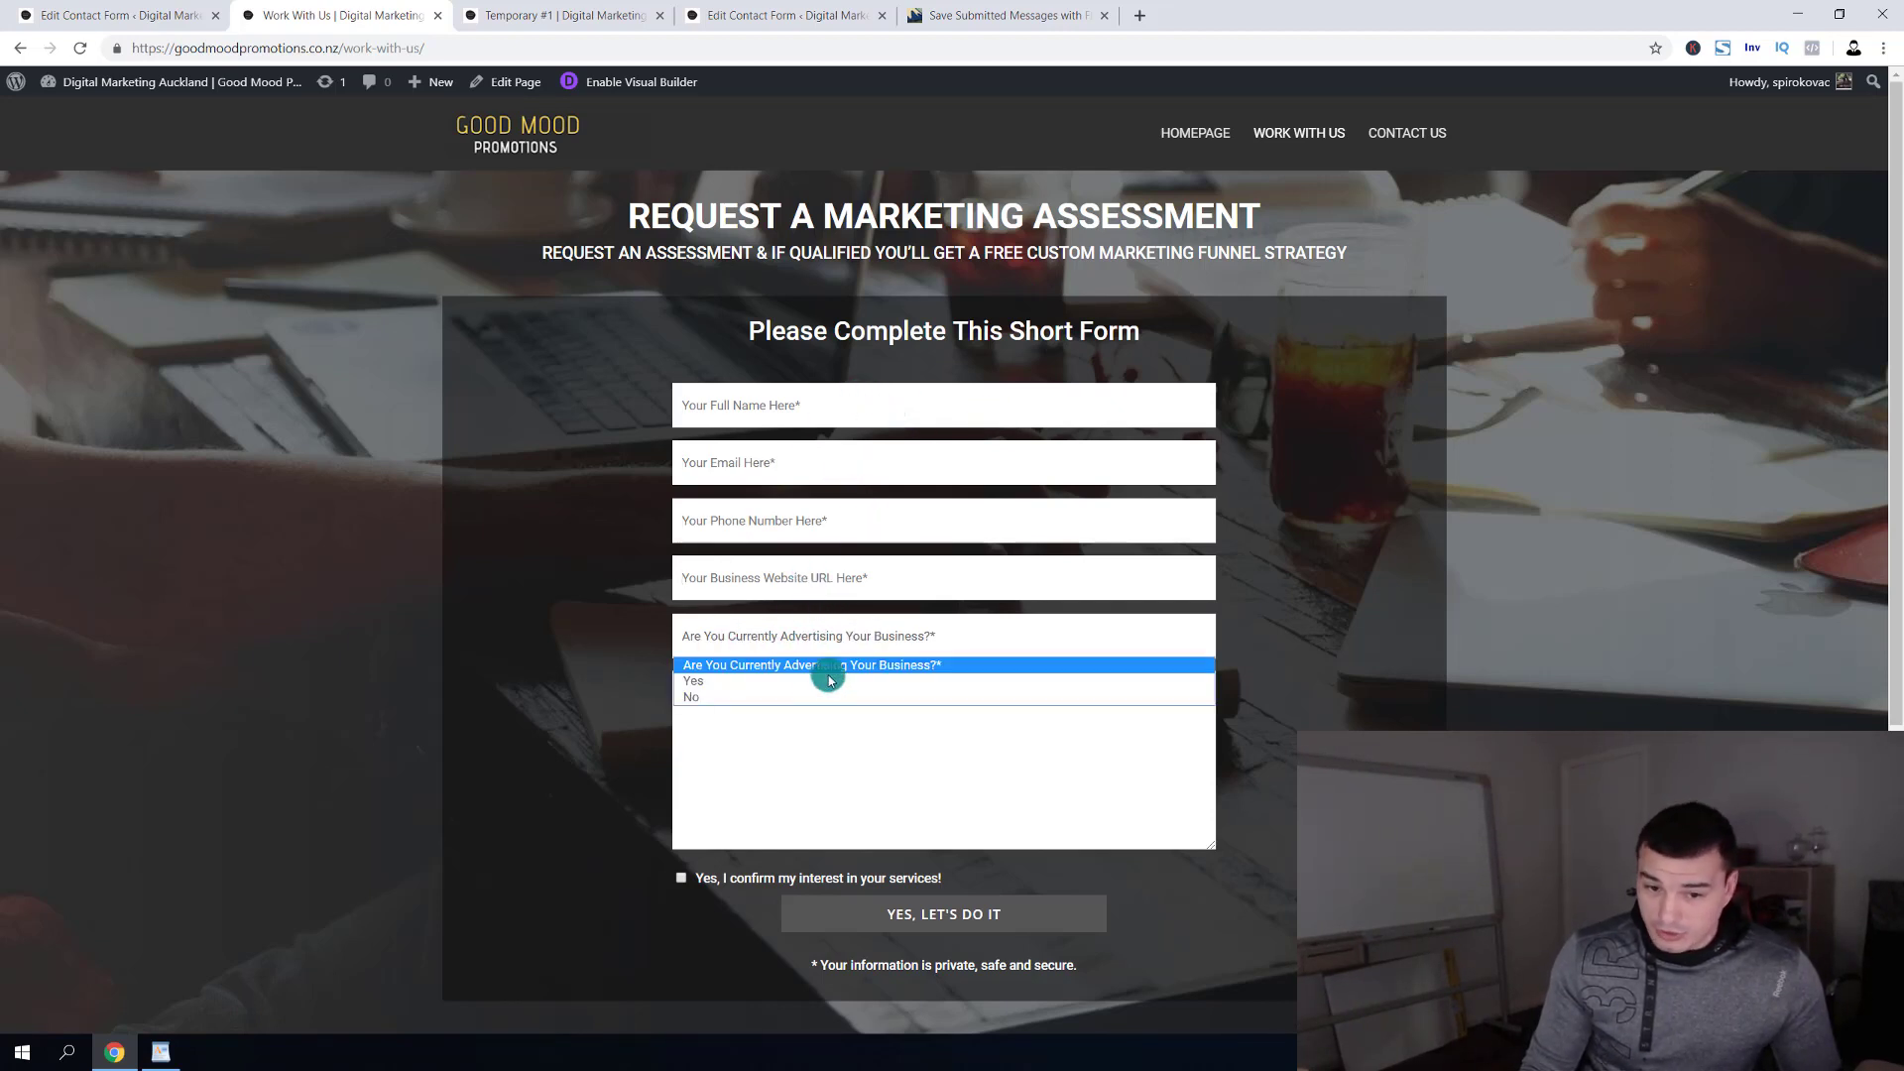
left_click(764, 633)
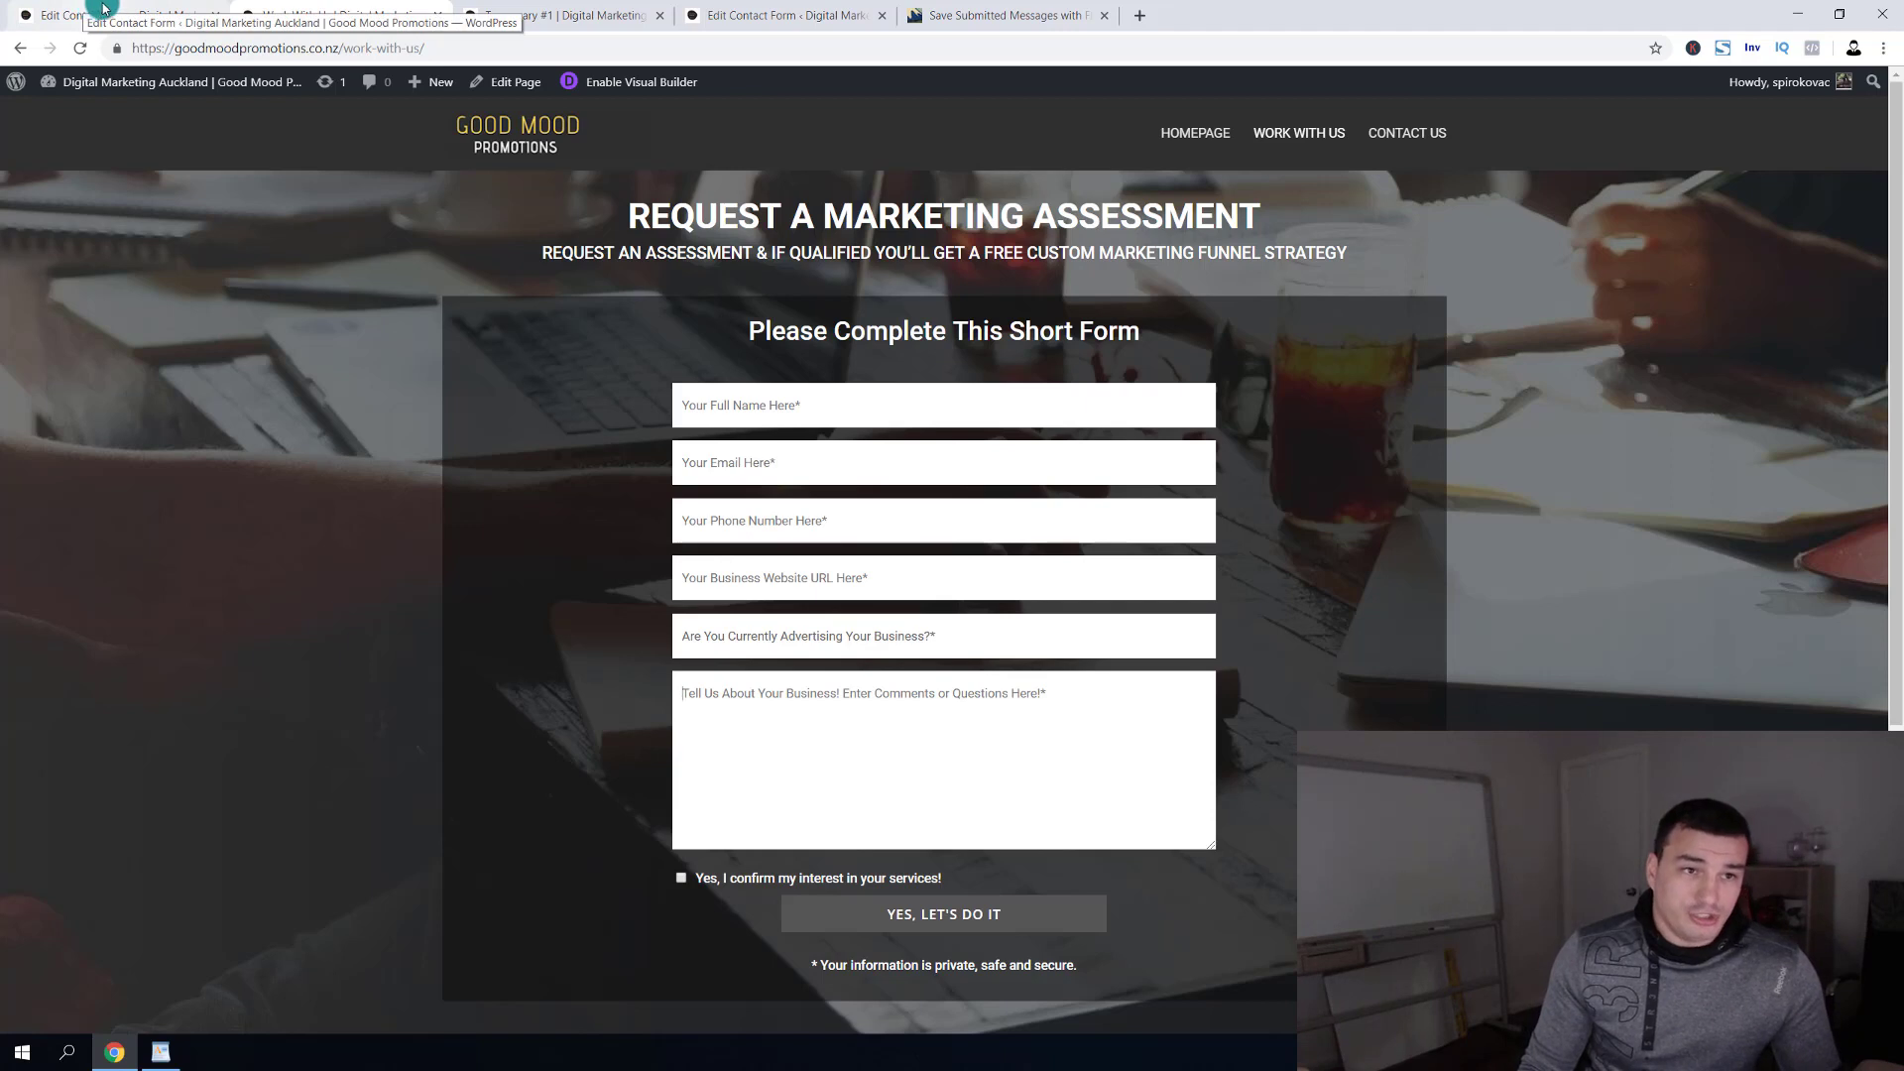
left_click(779, 872)
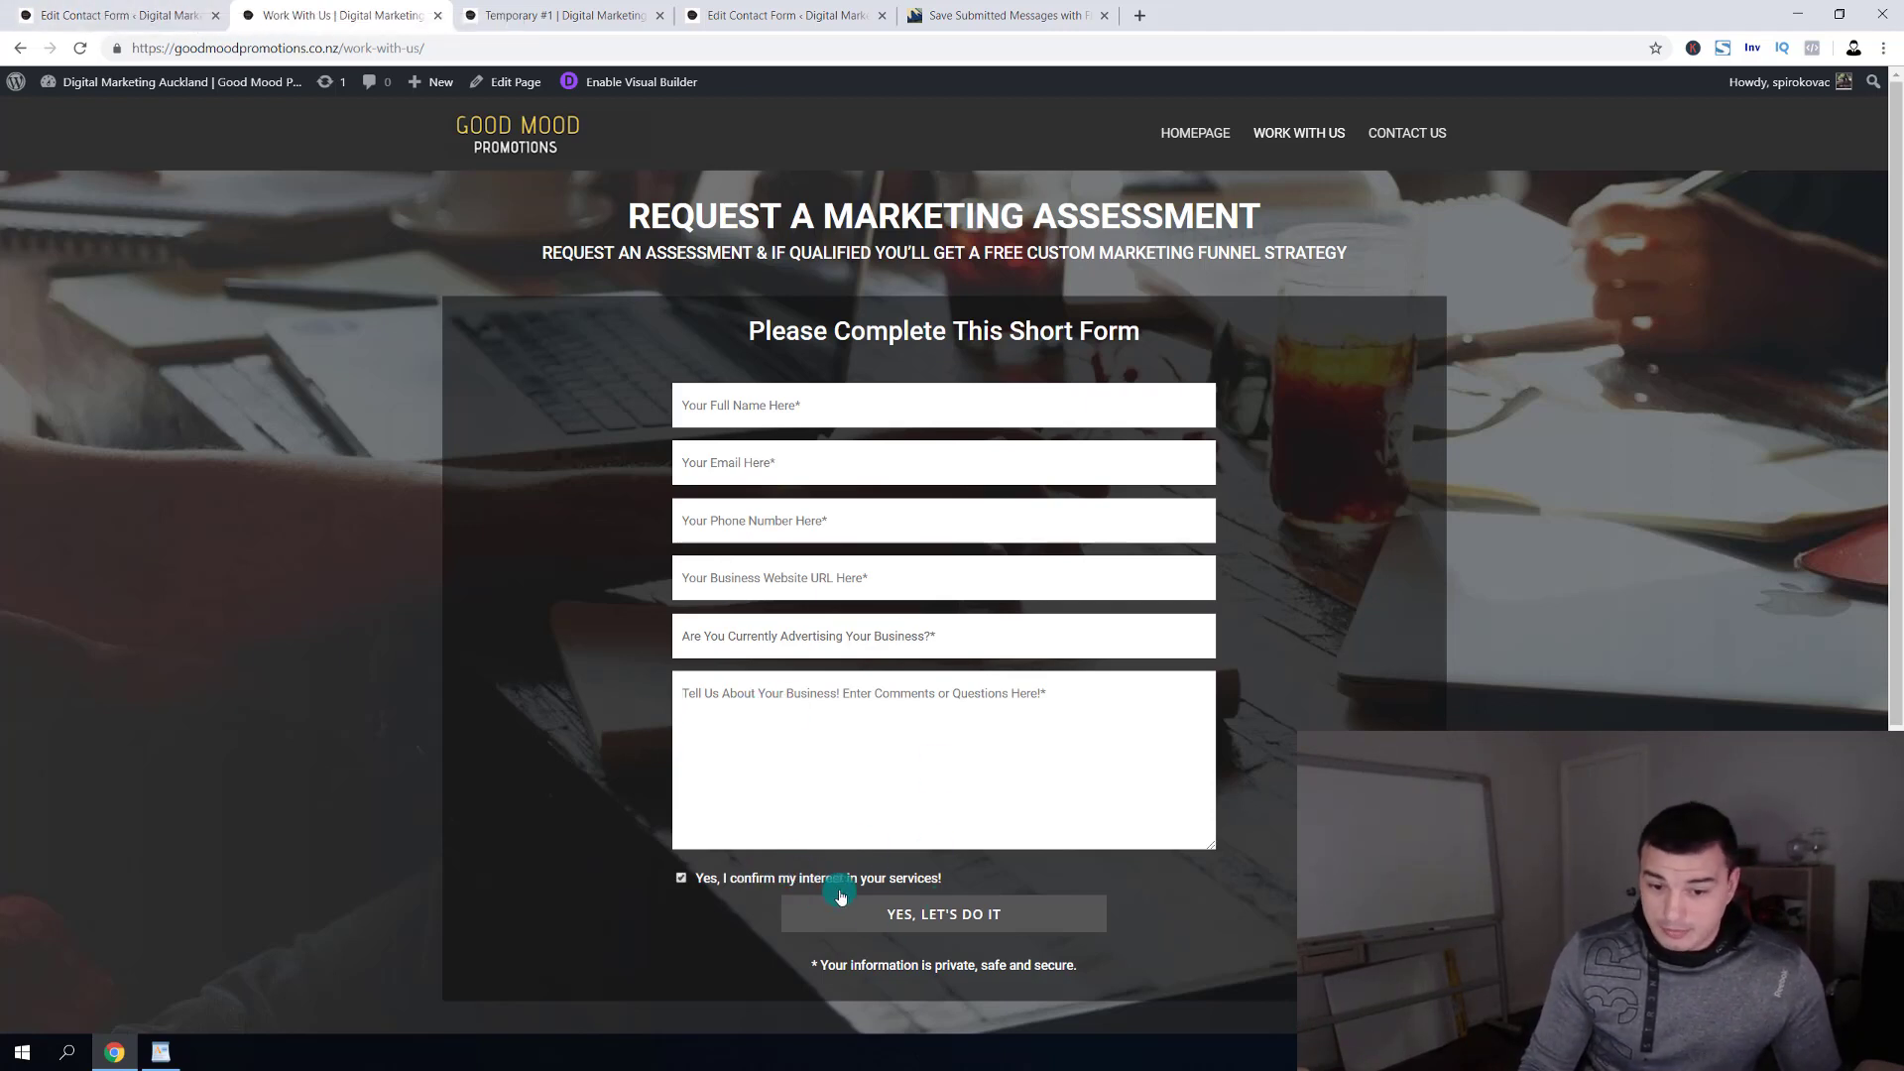
Compare the Inbound Marketing Application Form's field tags, such as lead-name, with the fields on the live Work With Us page.
key("ctrl+1")
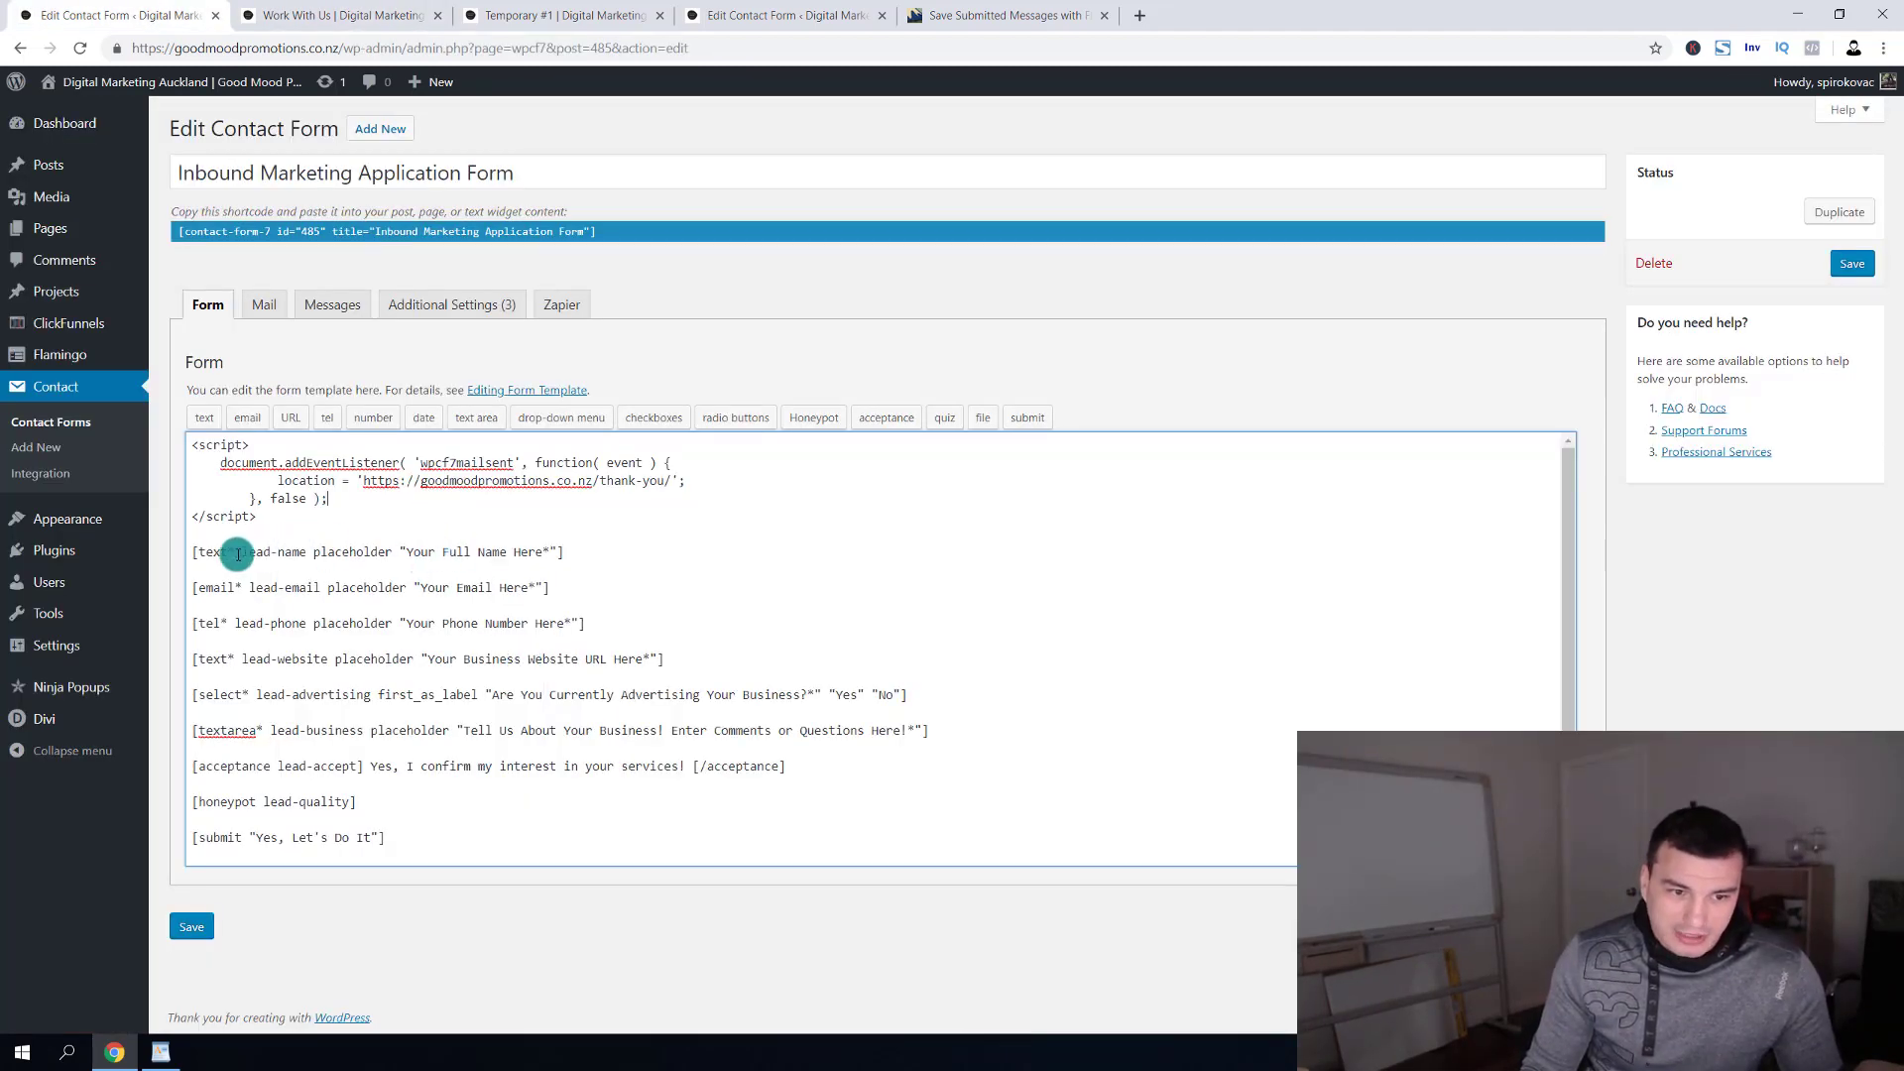
left_click_drag(245, 555, 294, 558)
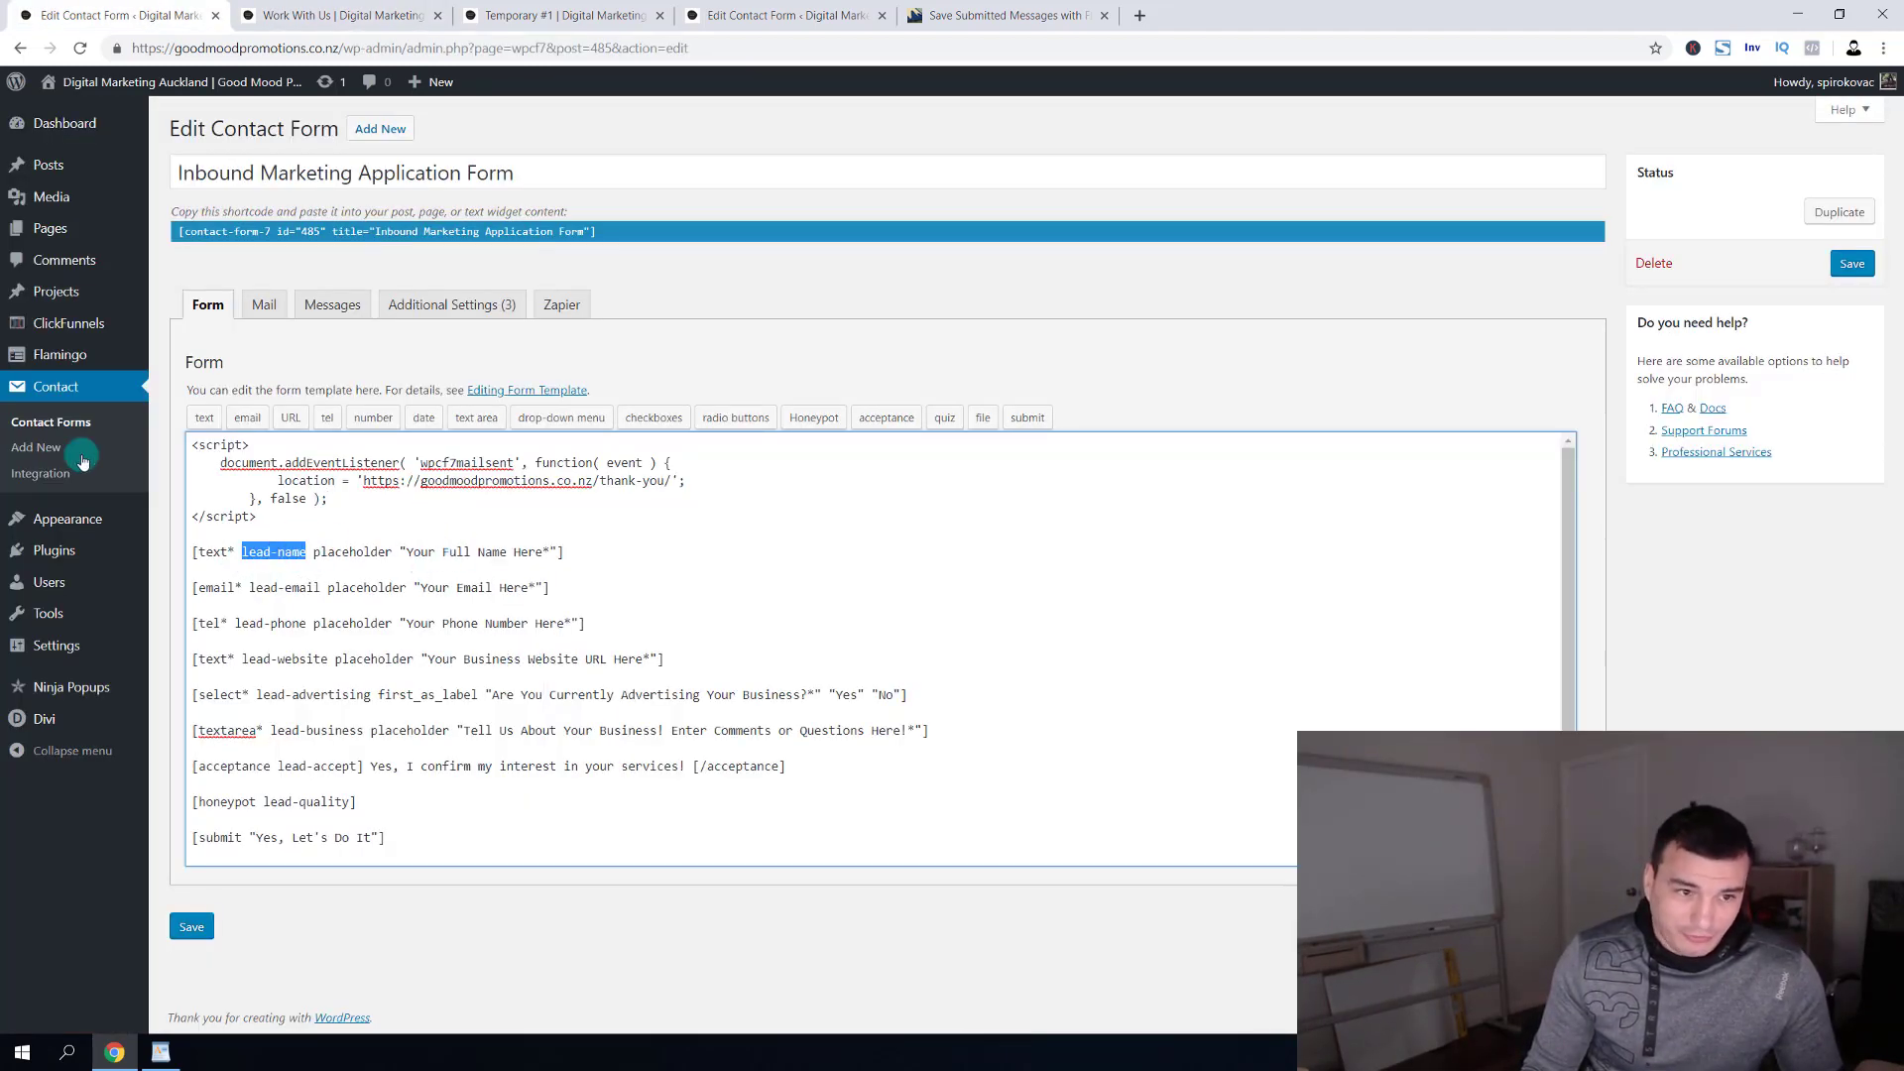
middle_click(52, 428)
left_click(234, 14)
left_click(483, 14)
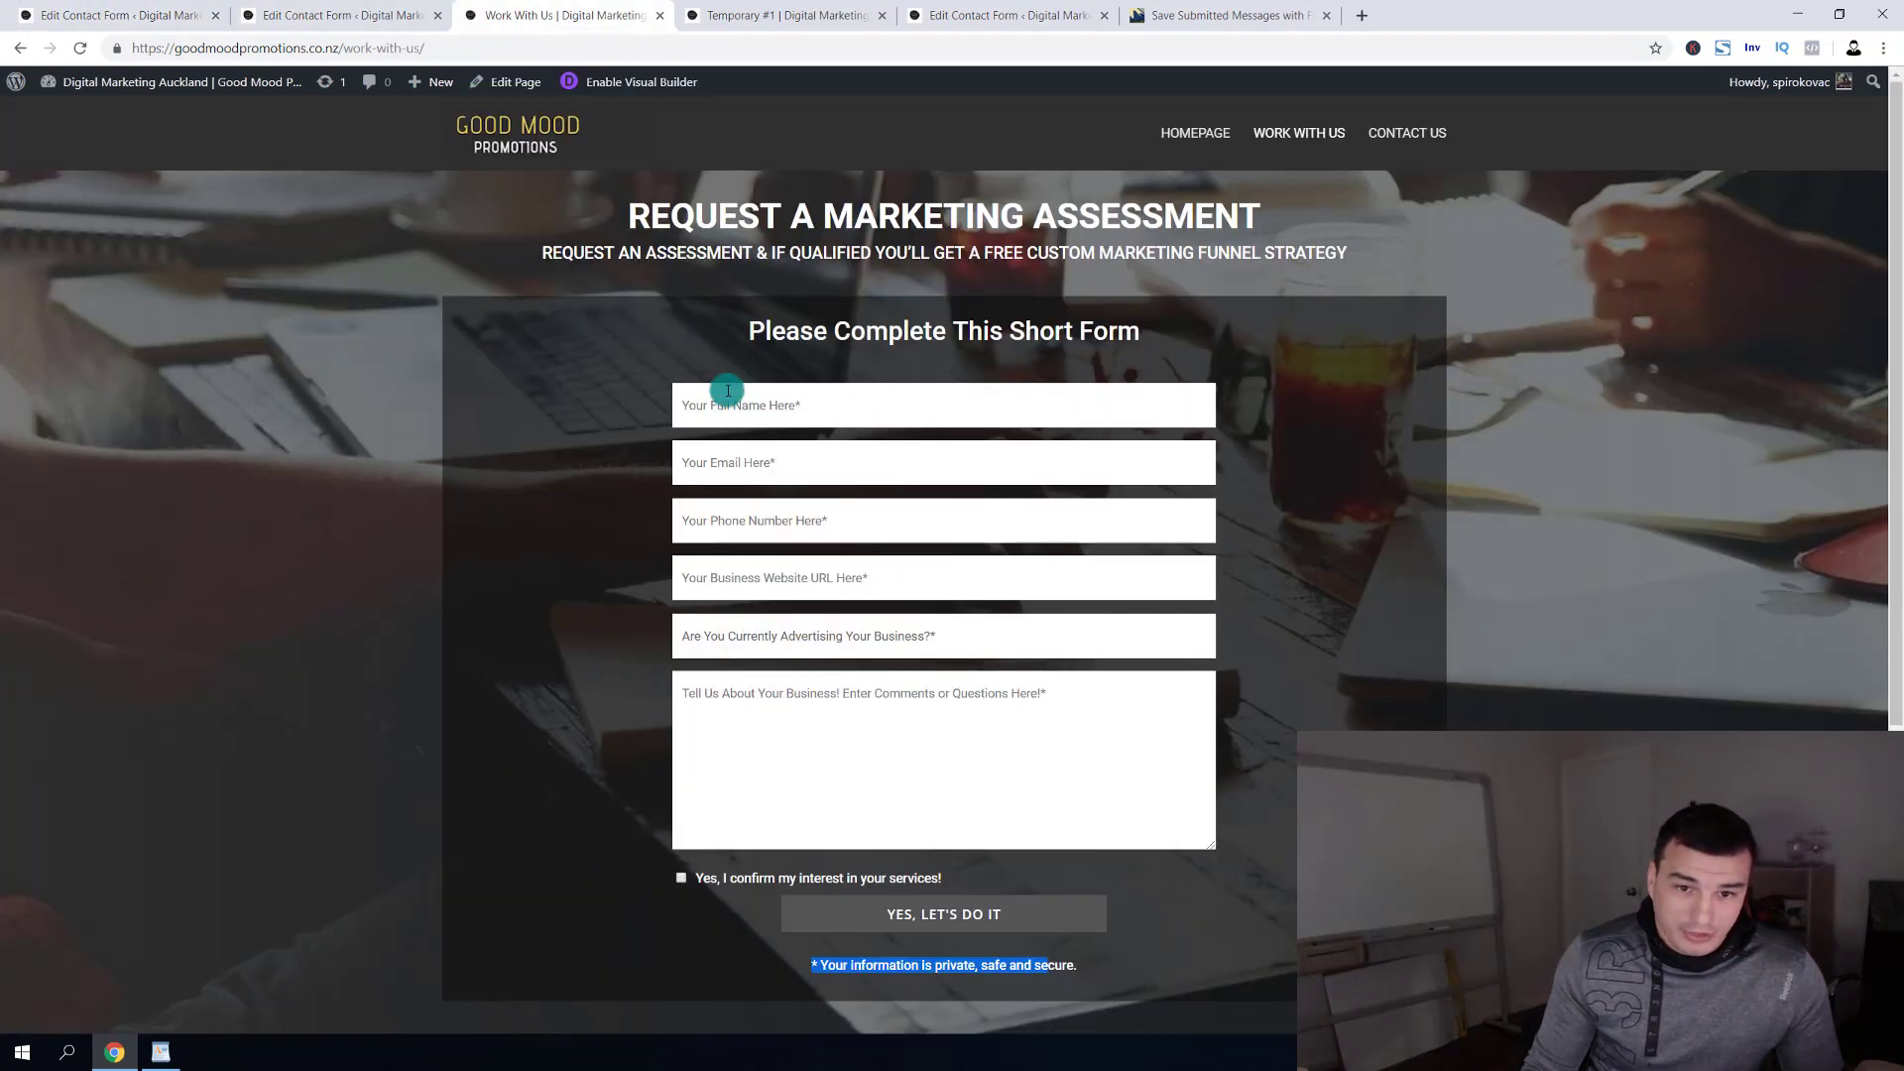
key("ctrl+shift+Tab")
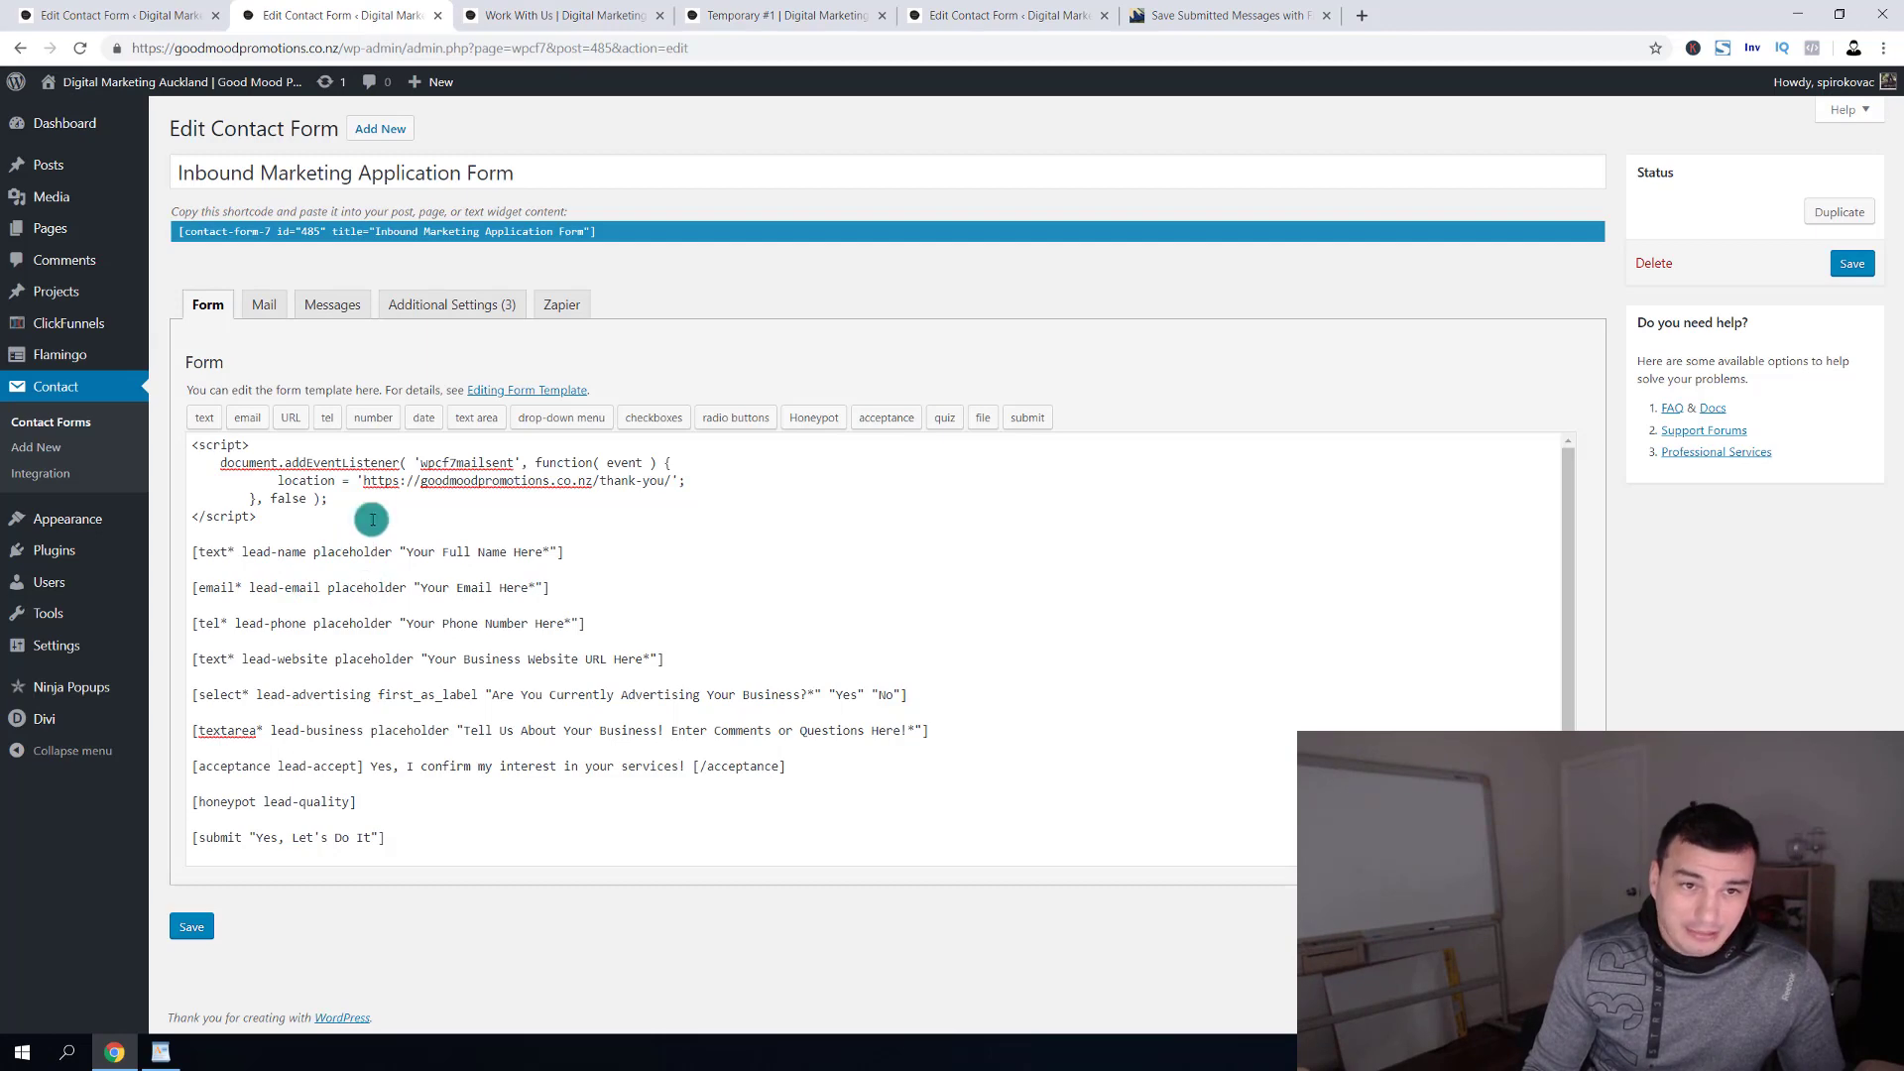
key("ctrl+Tab")
key("ctrl+shift+Tab")
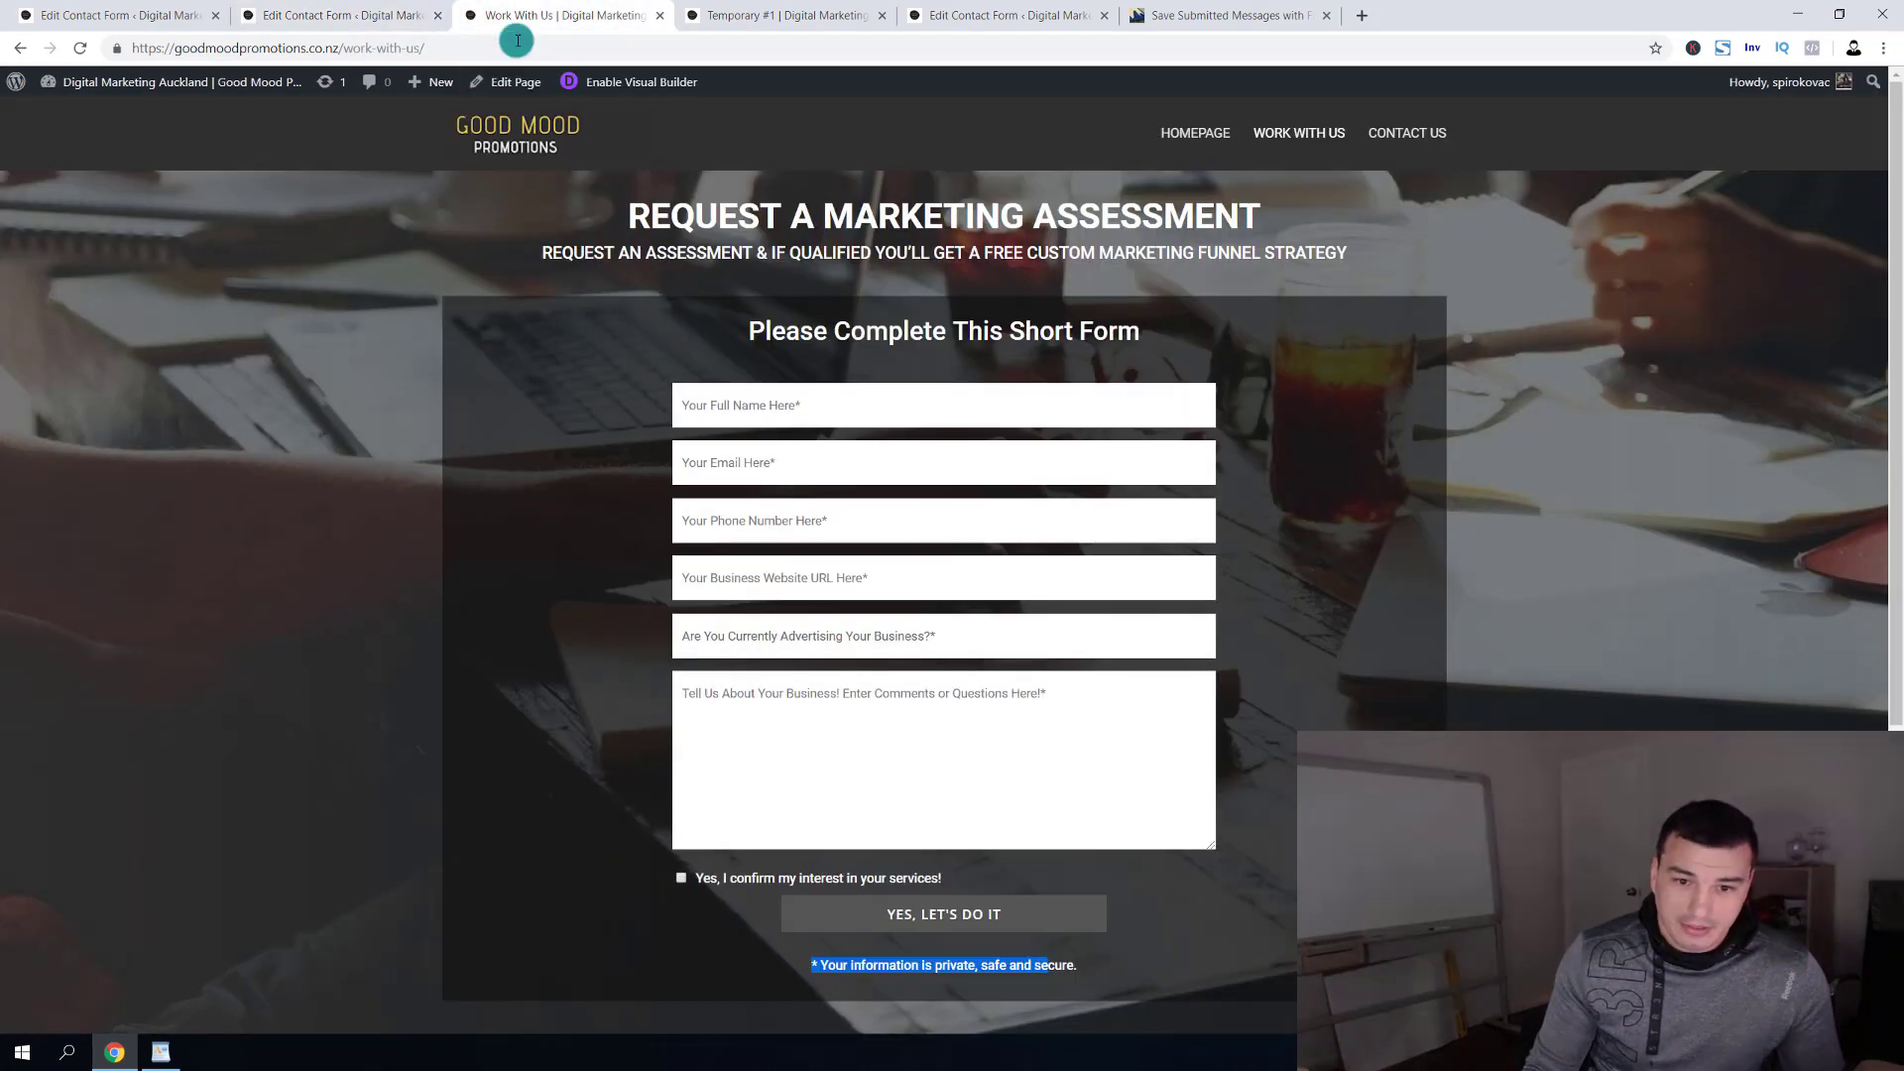
left_click(482, 16)
left_click(397, 16)
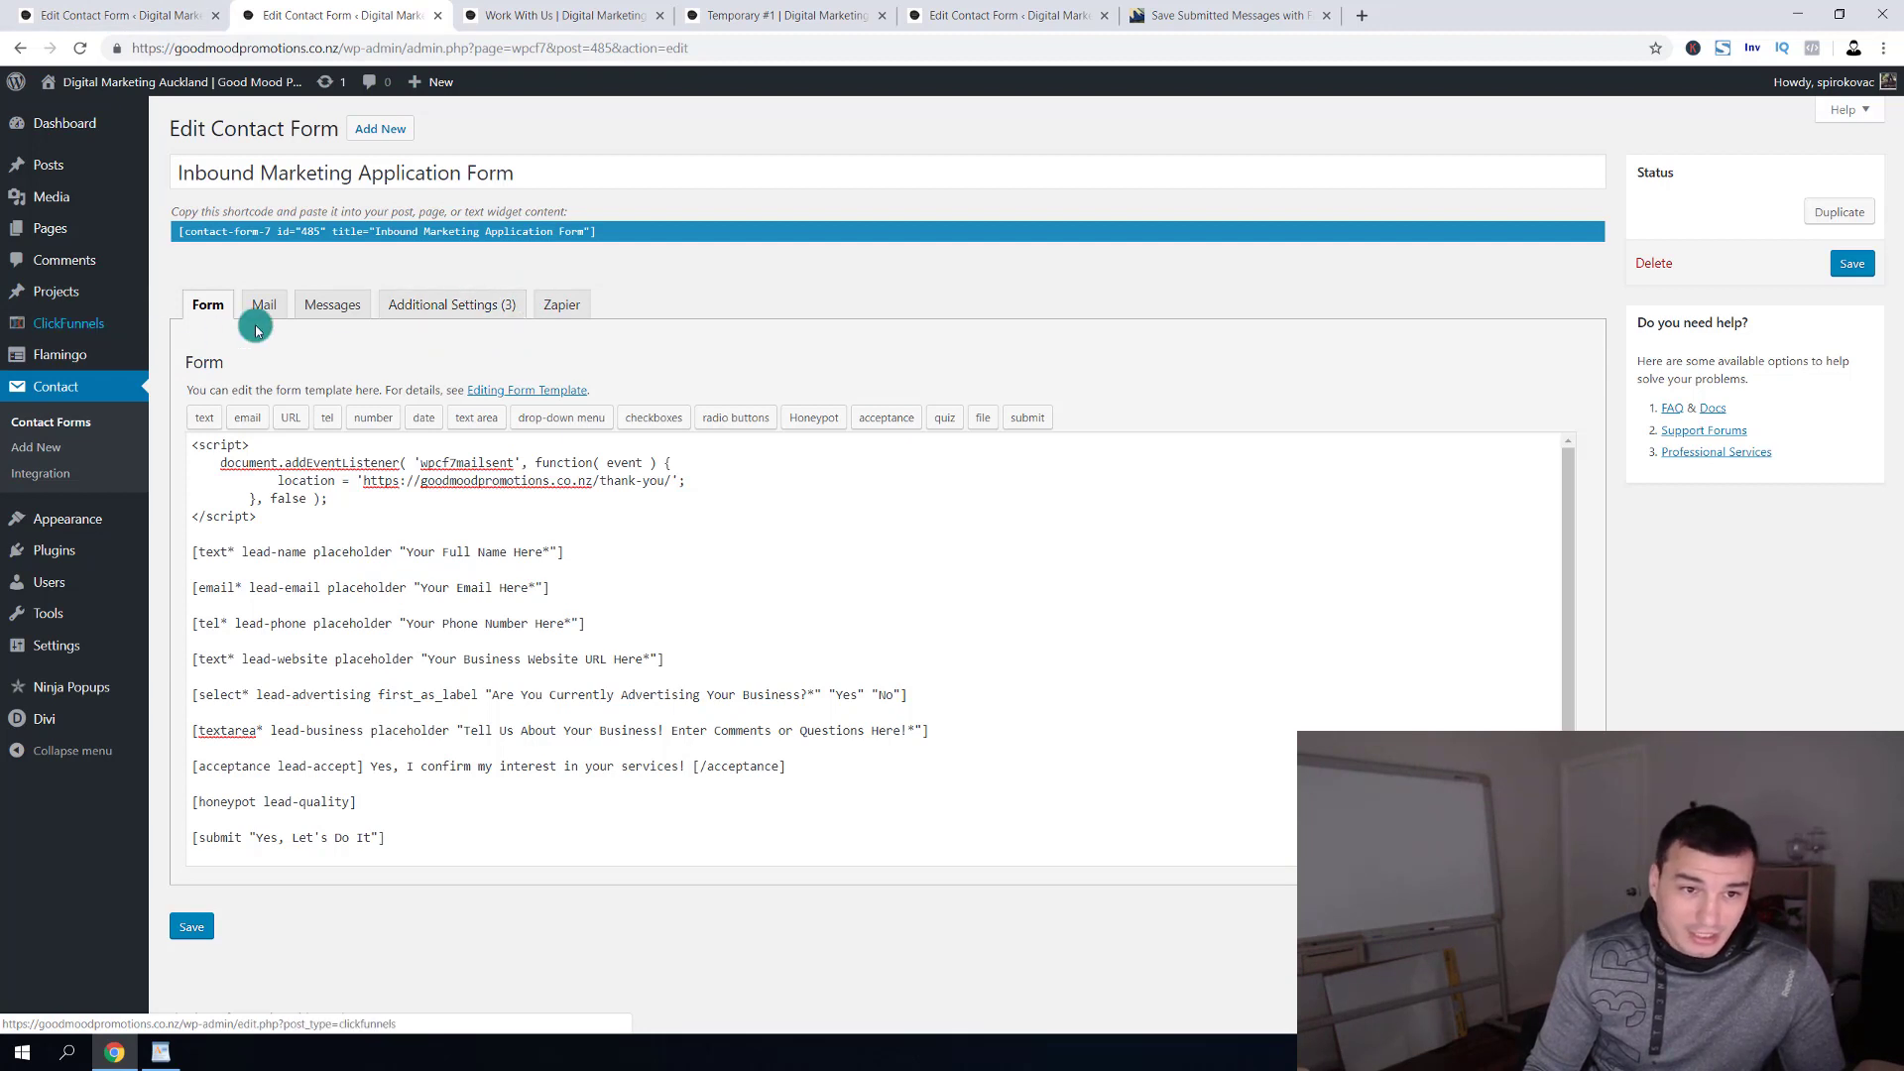
Examine the flamingo_email, flamingo_name and flamingo_subject lines in the Inbound Marketing Application Form's additional settings.
left_click(434, 311)
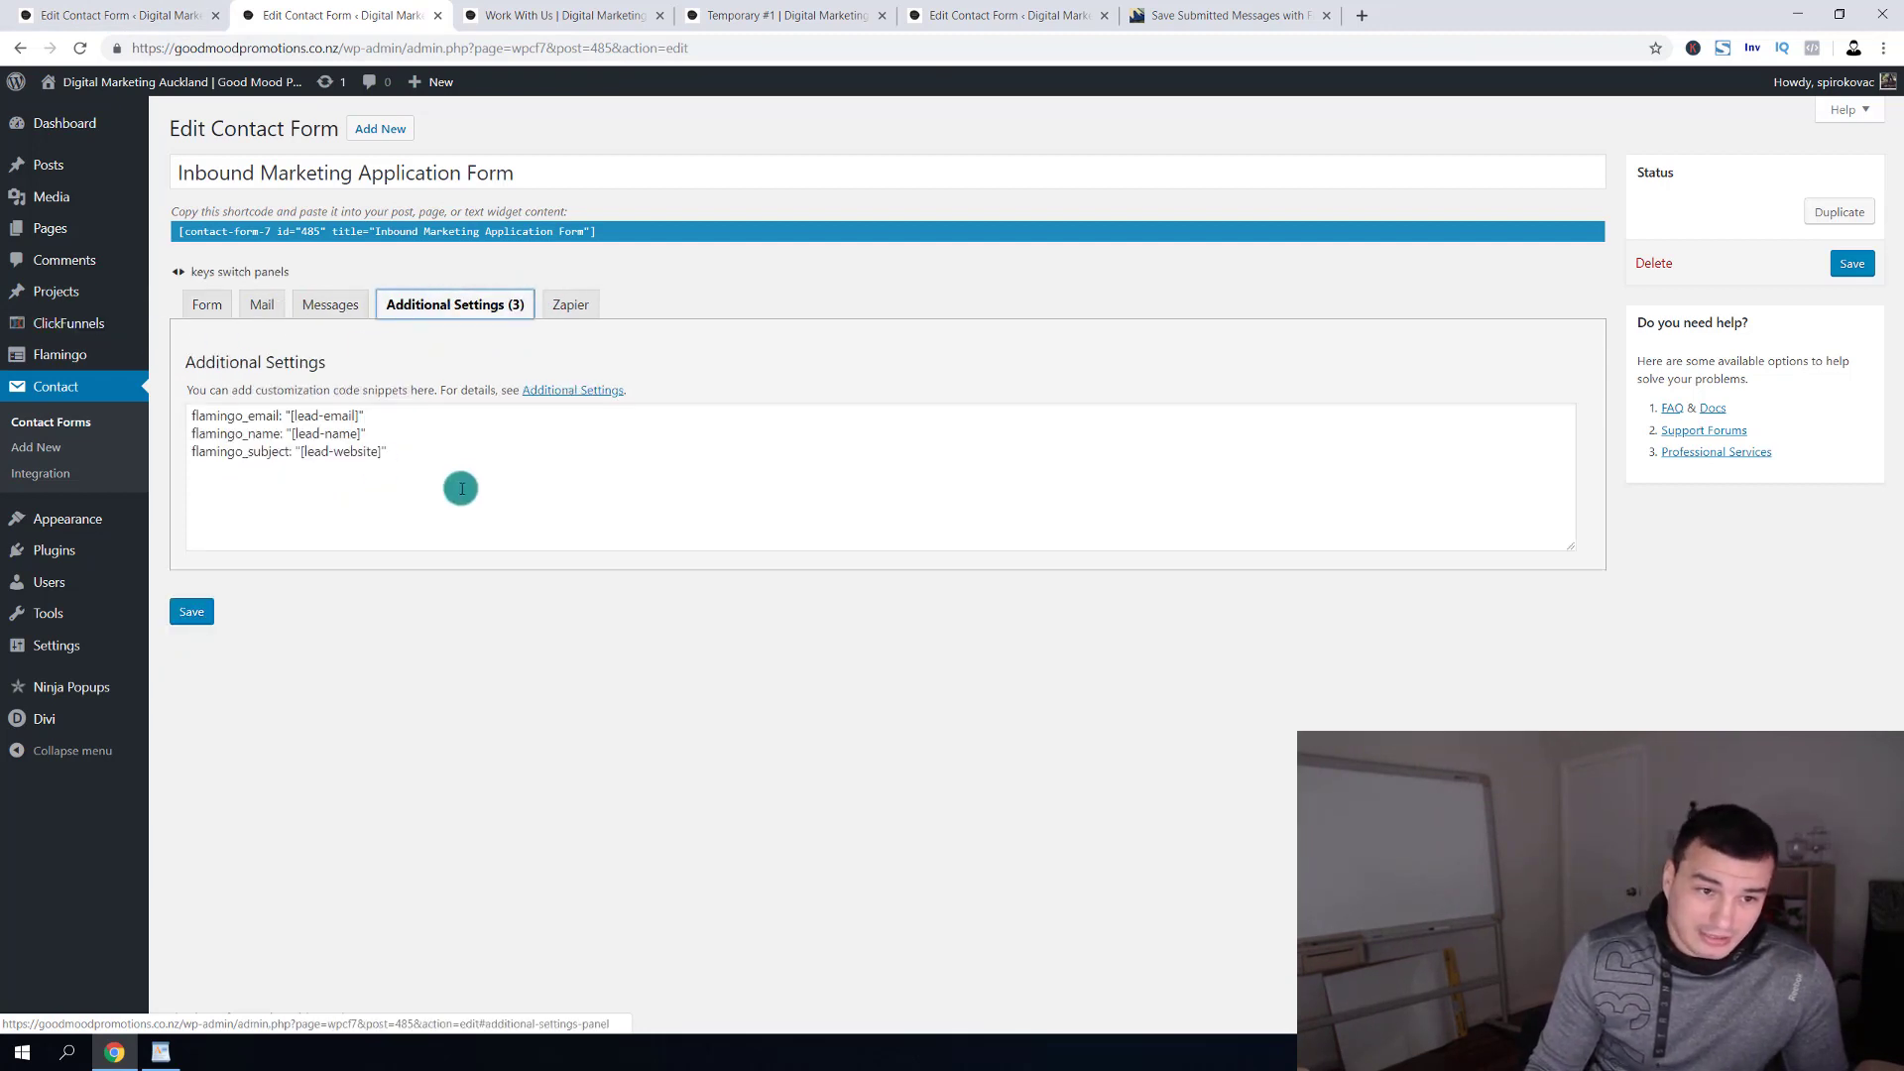
left_click_drag(420, 464, 199, 415)
left_click(405, 456)
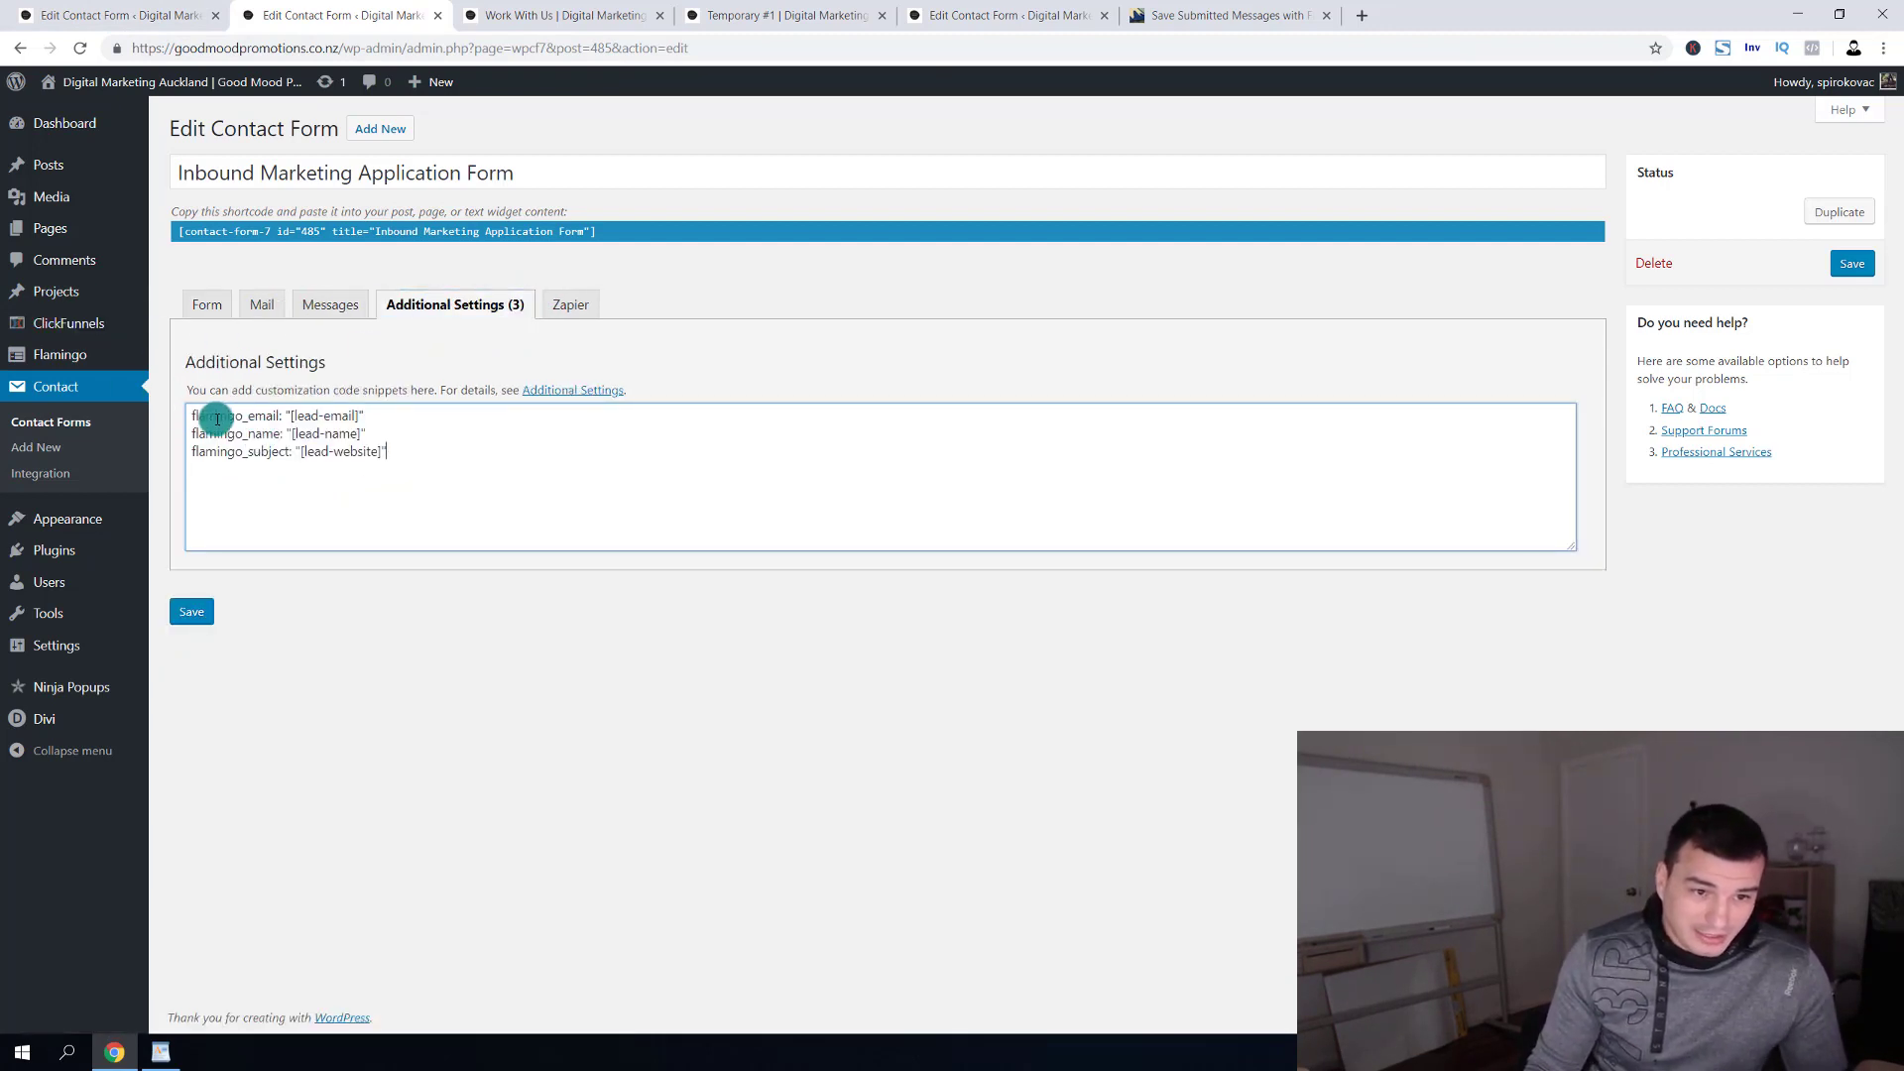
left_click_drag(204, 432, 317, 459)
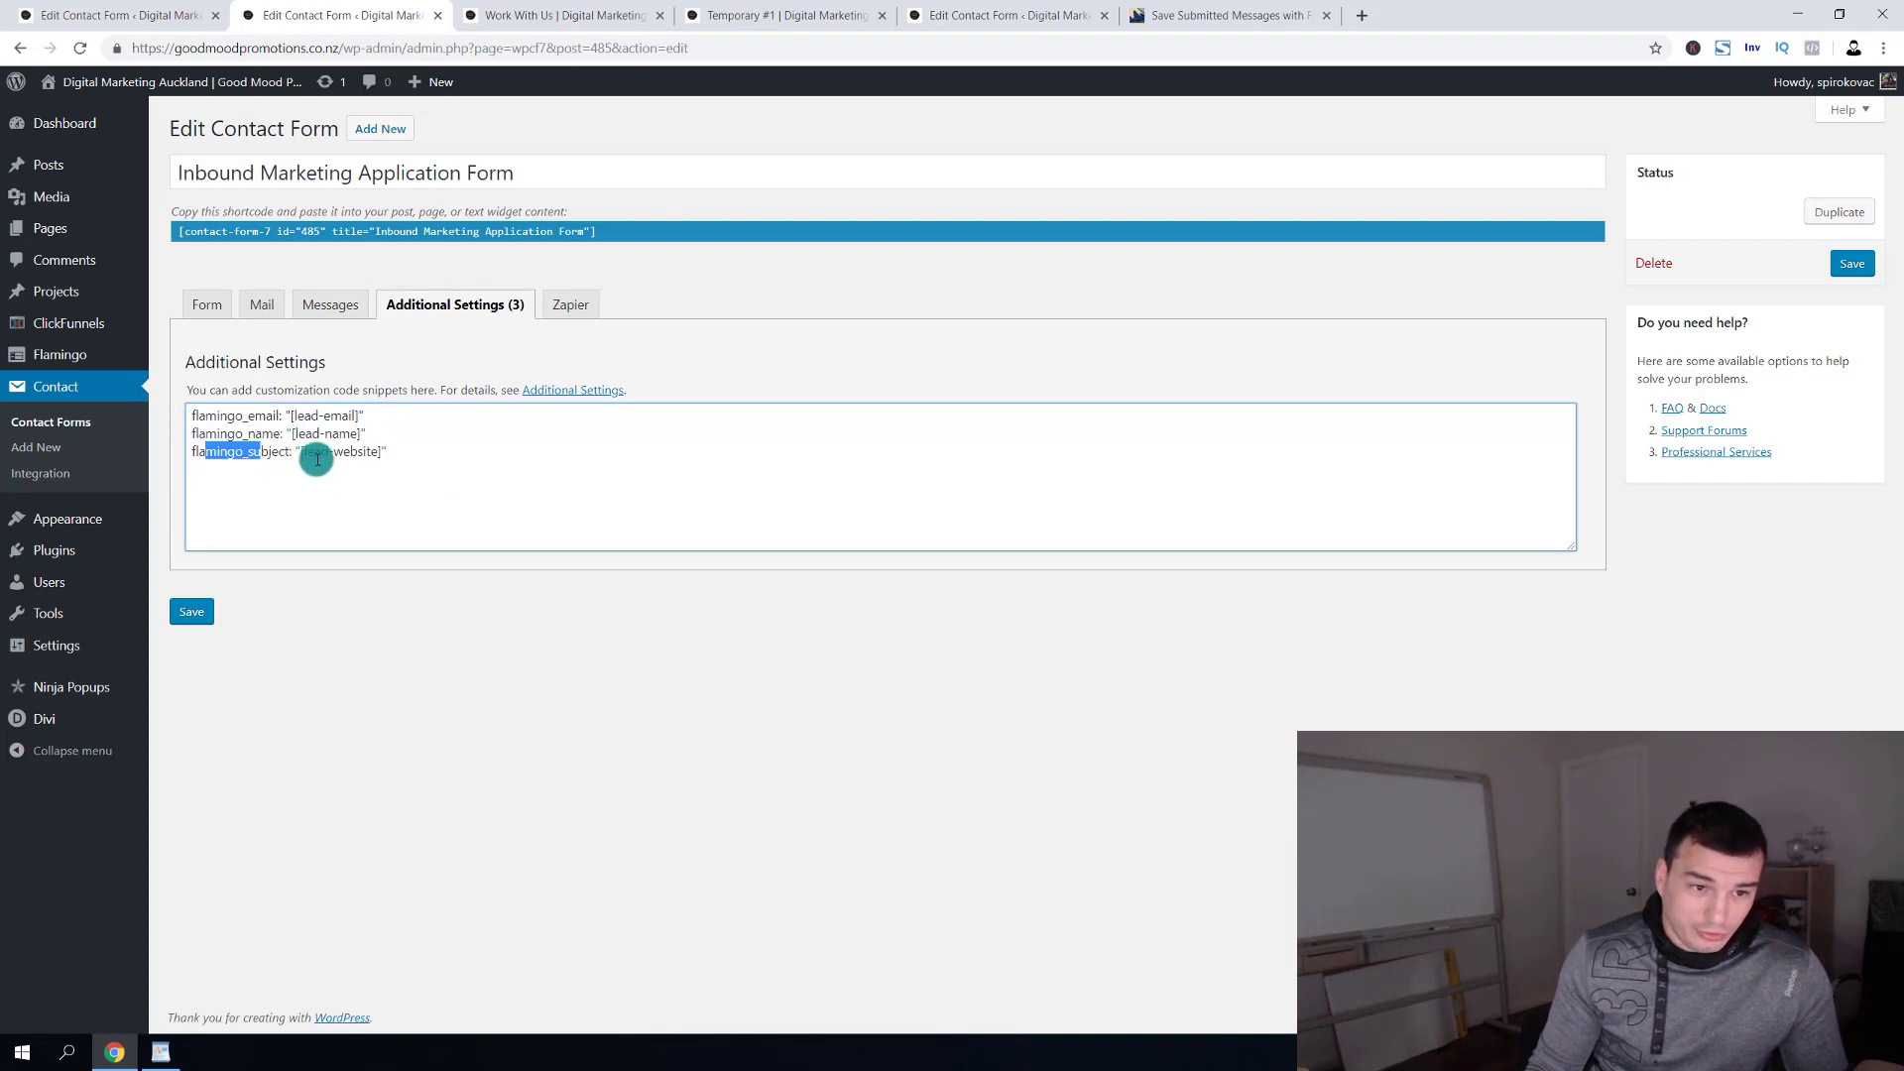
left_click(347, 454)
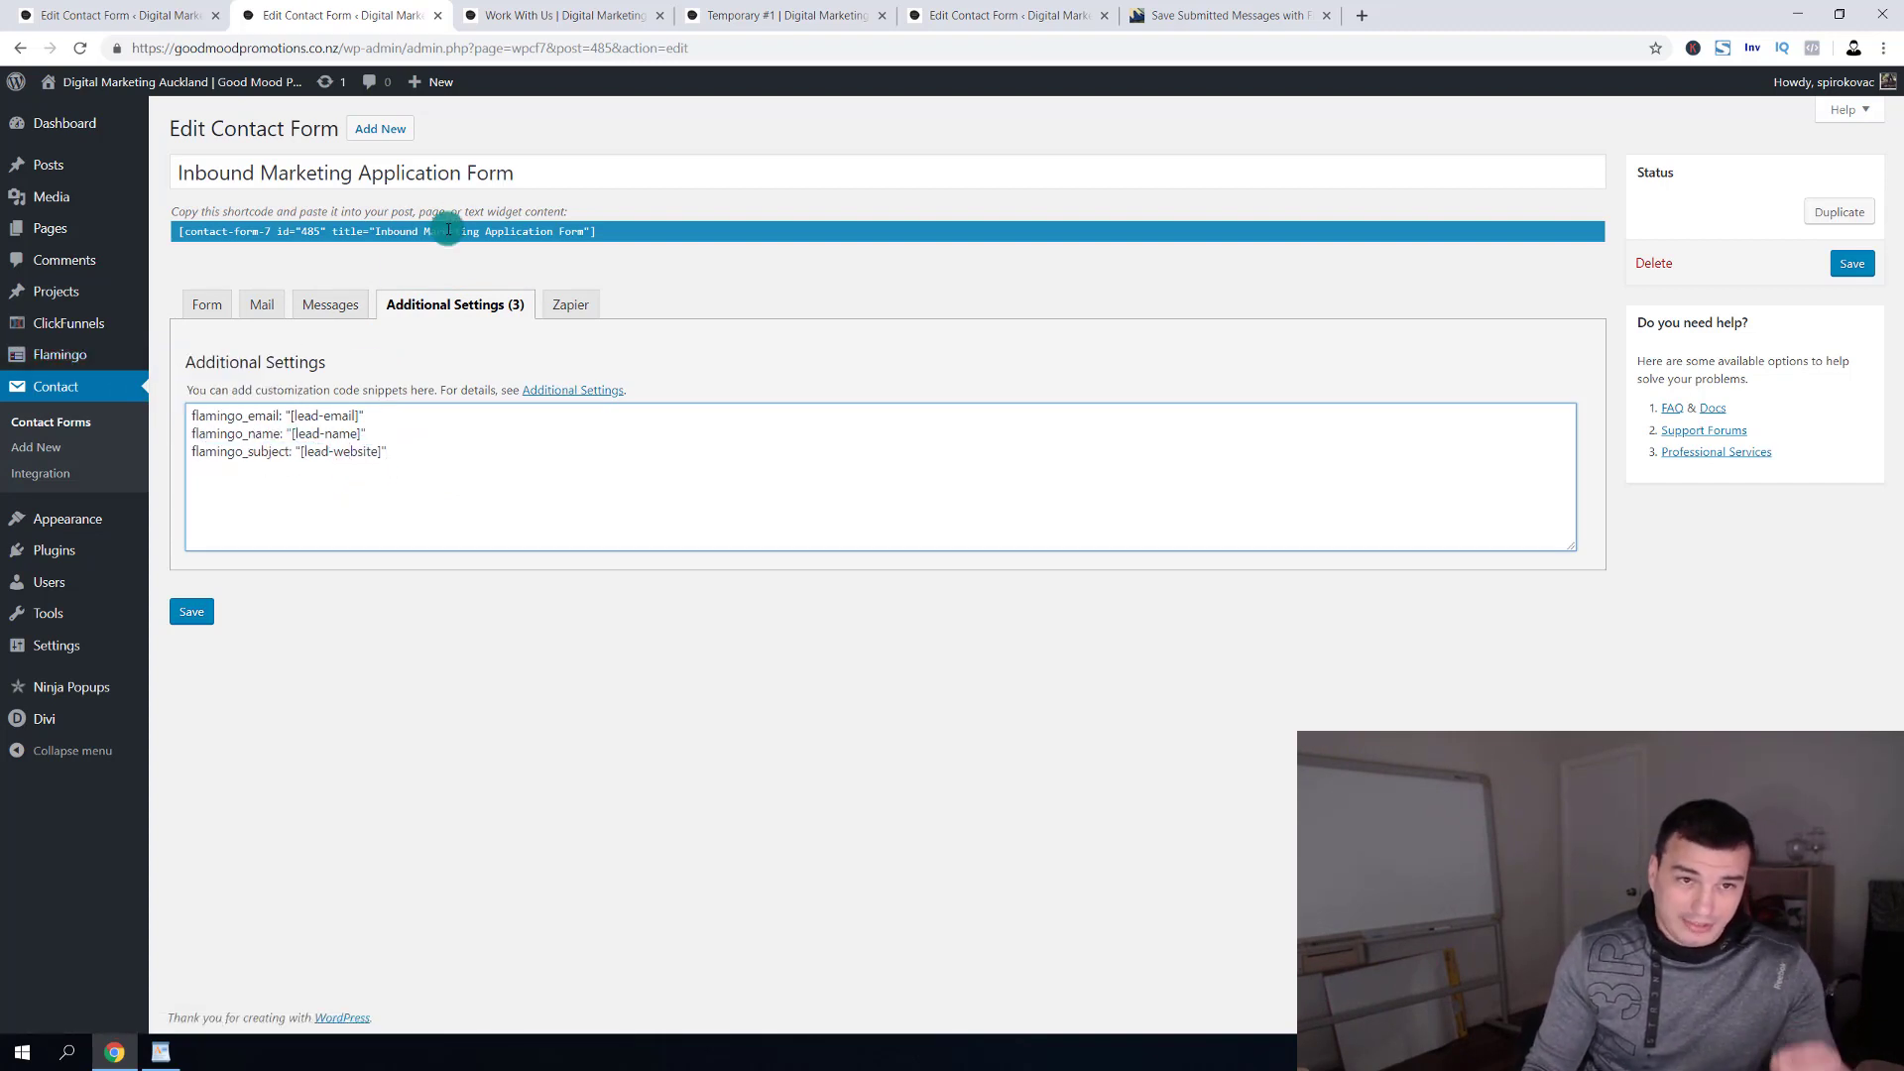
Open the temporary form for editing in a new tab and examine its name, email and subject field tags.
left_click(585, 15)
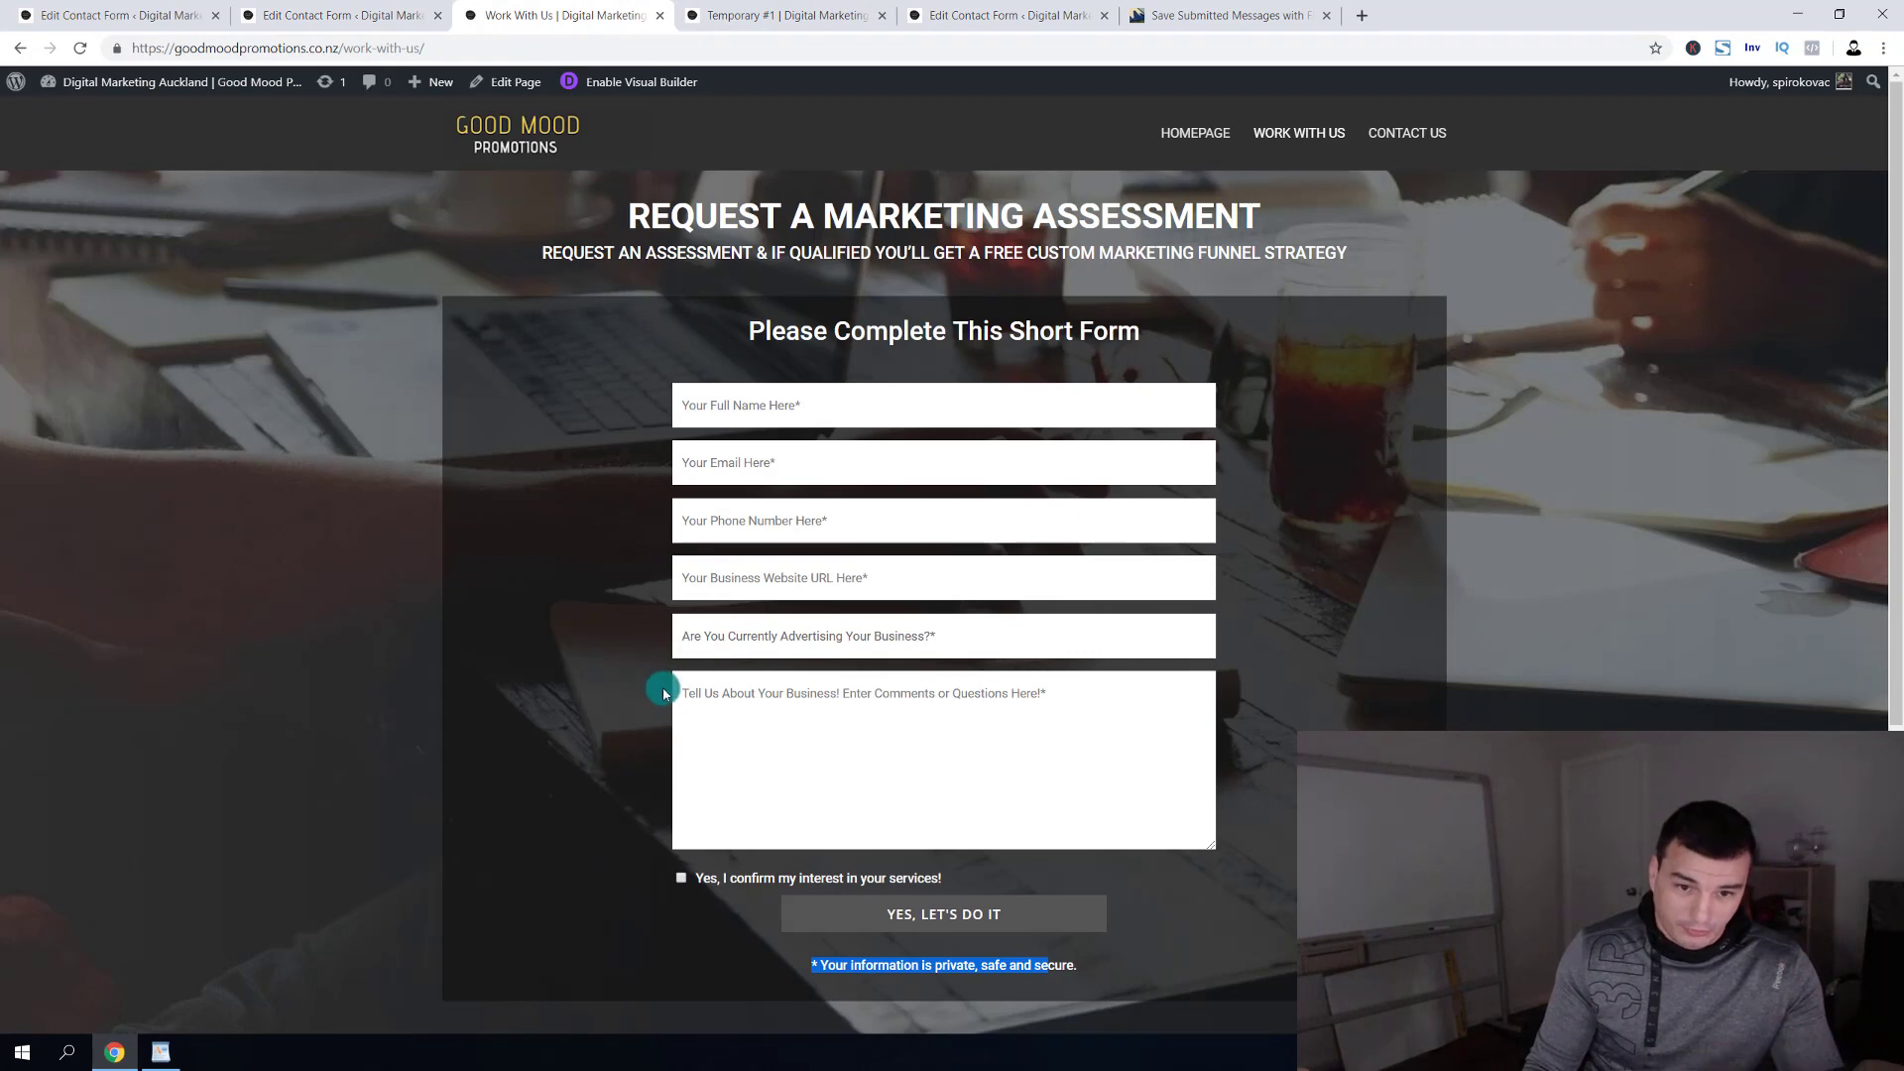
left_click(337, 15)
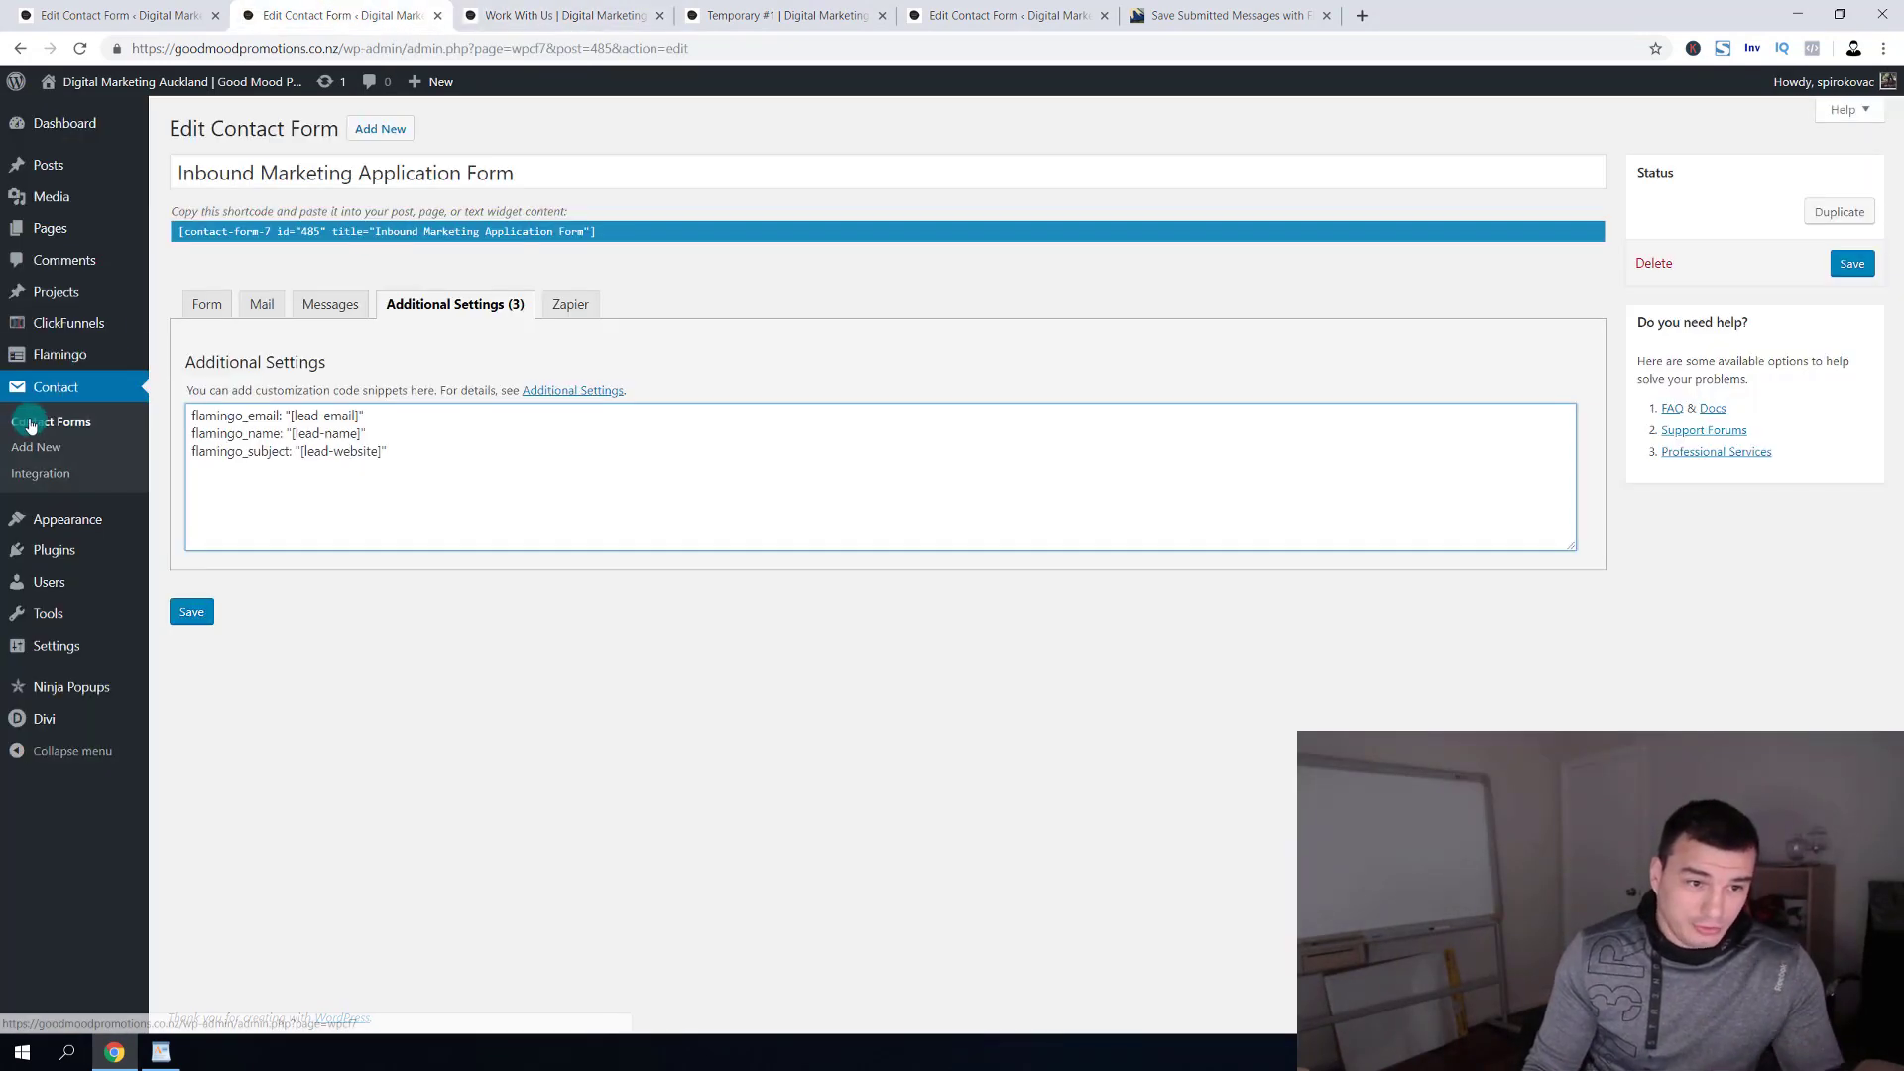
left_click_drag(782, 17, 591, 13)
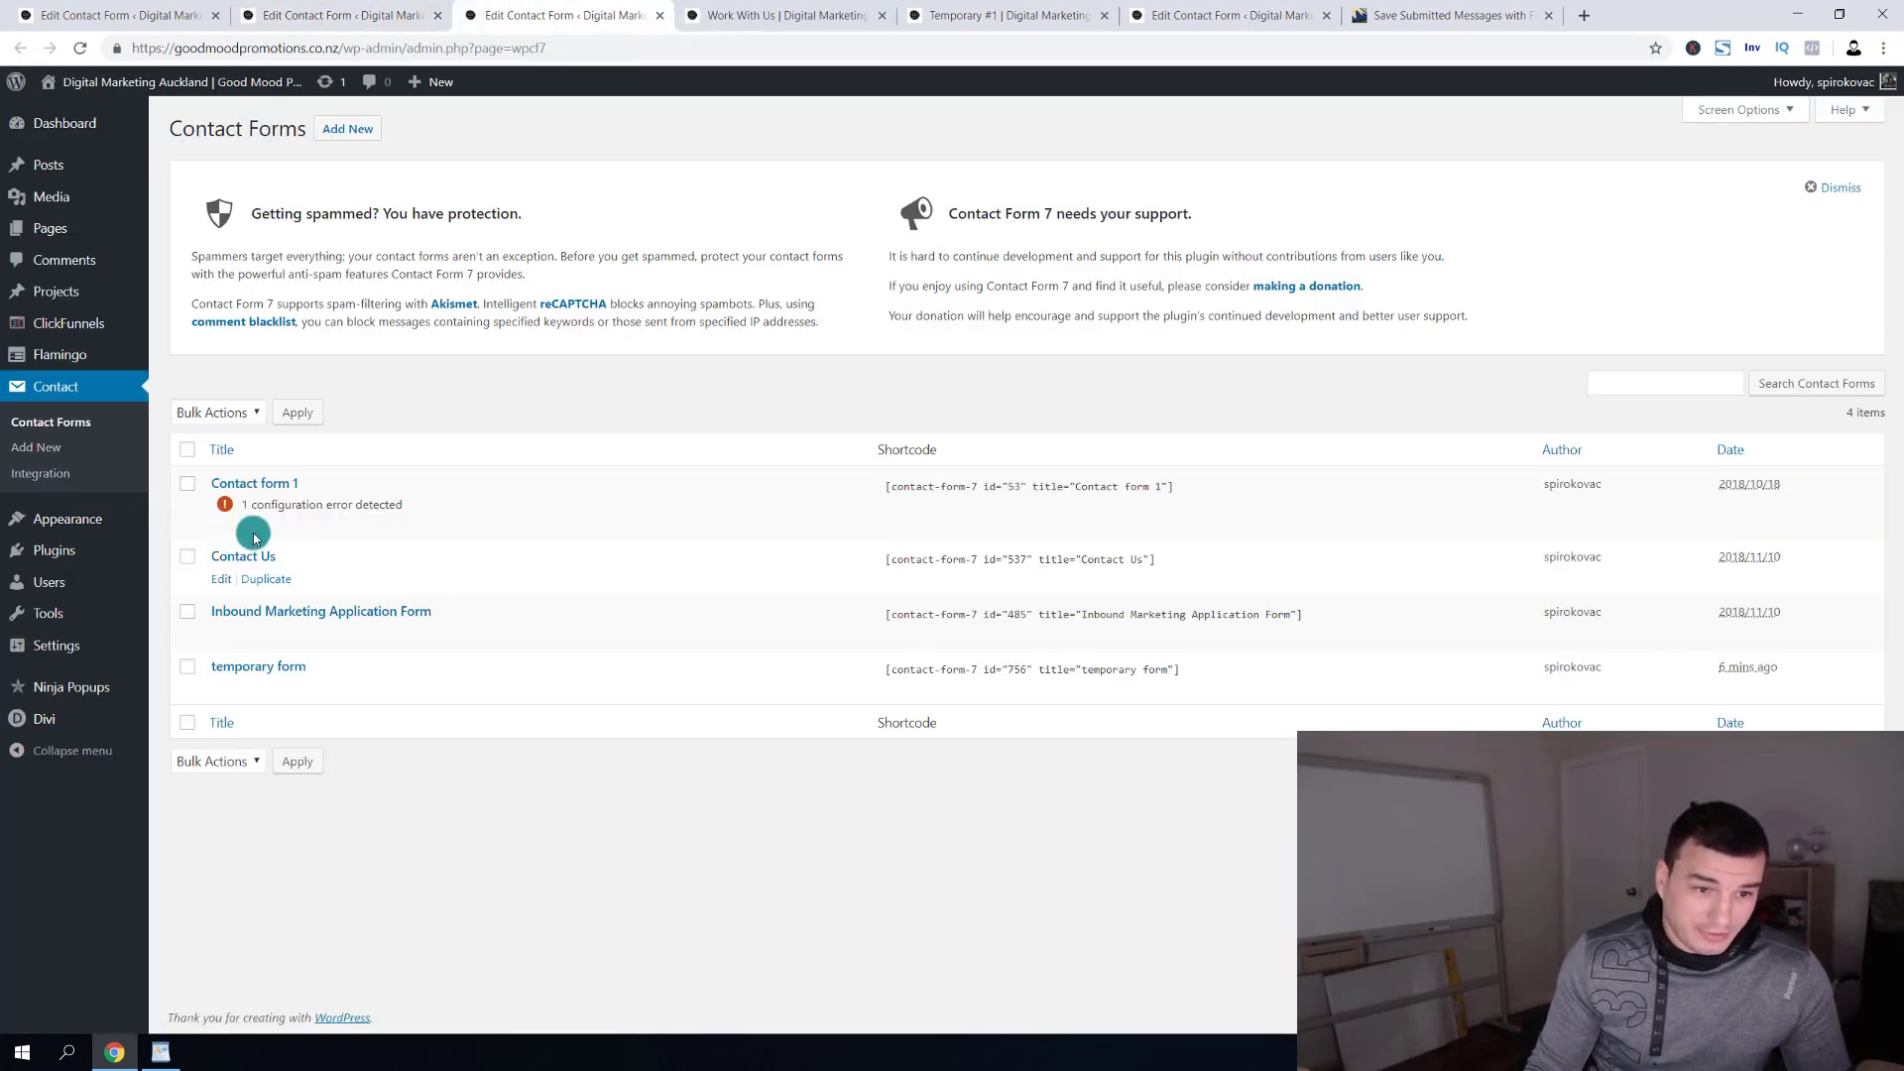
left_click(238, 667)
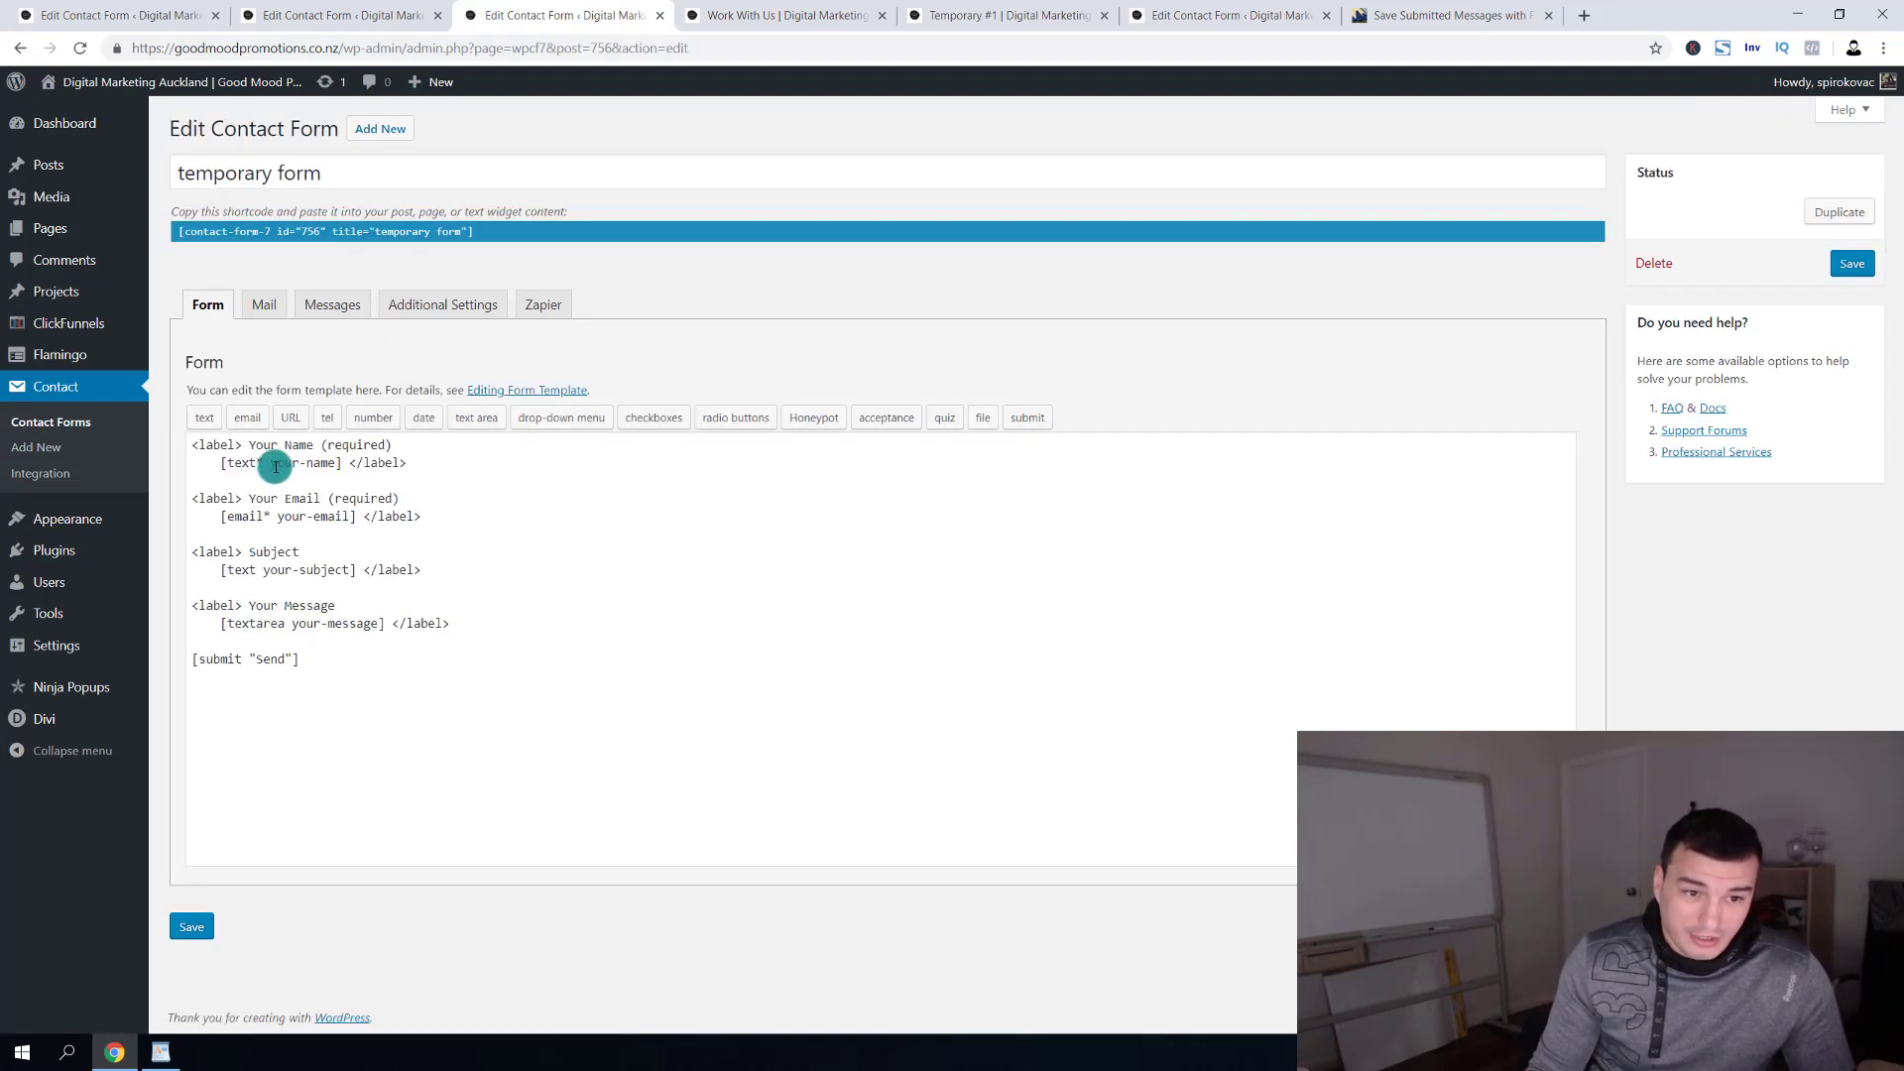
left_click_drag(271, 464, 335, 464)
left_click_drag(276, 527, 327, 570)
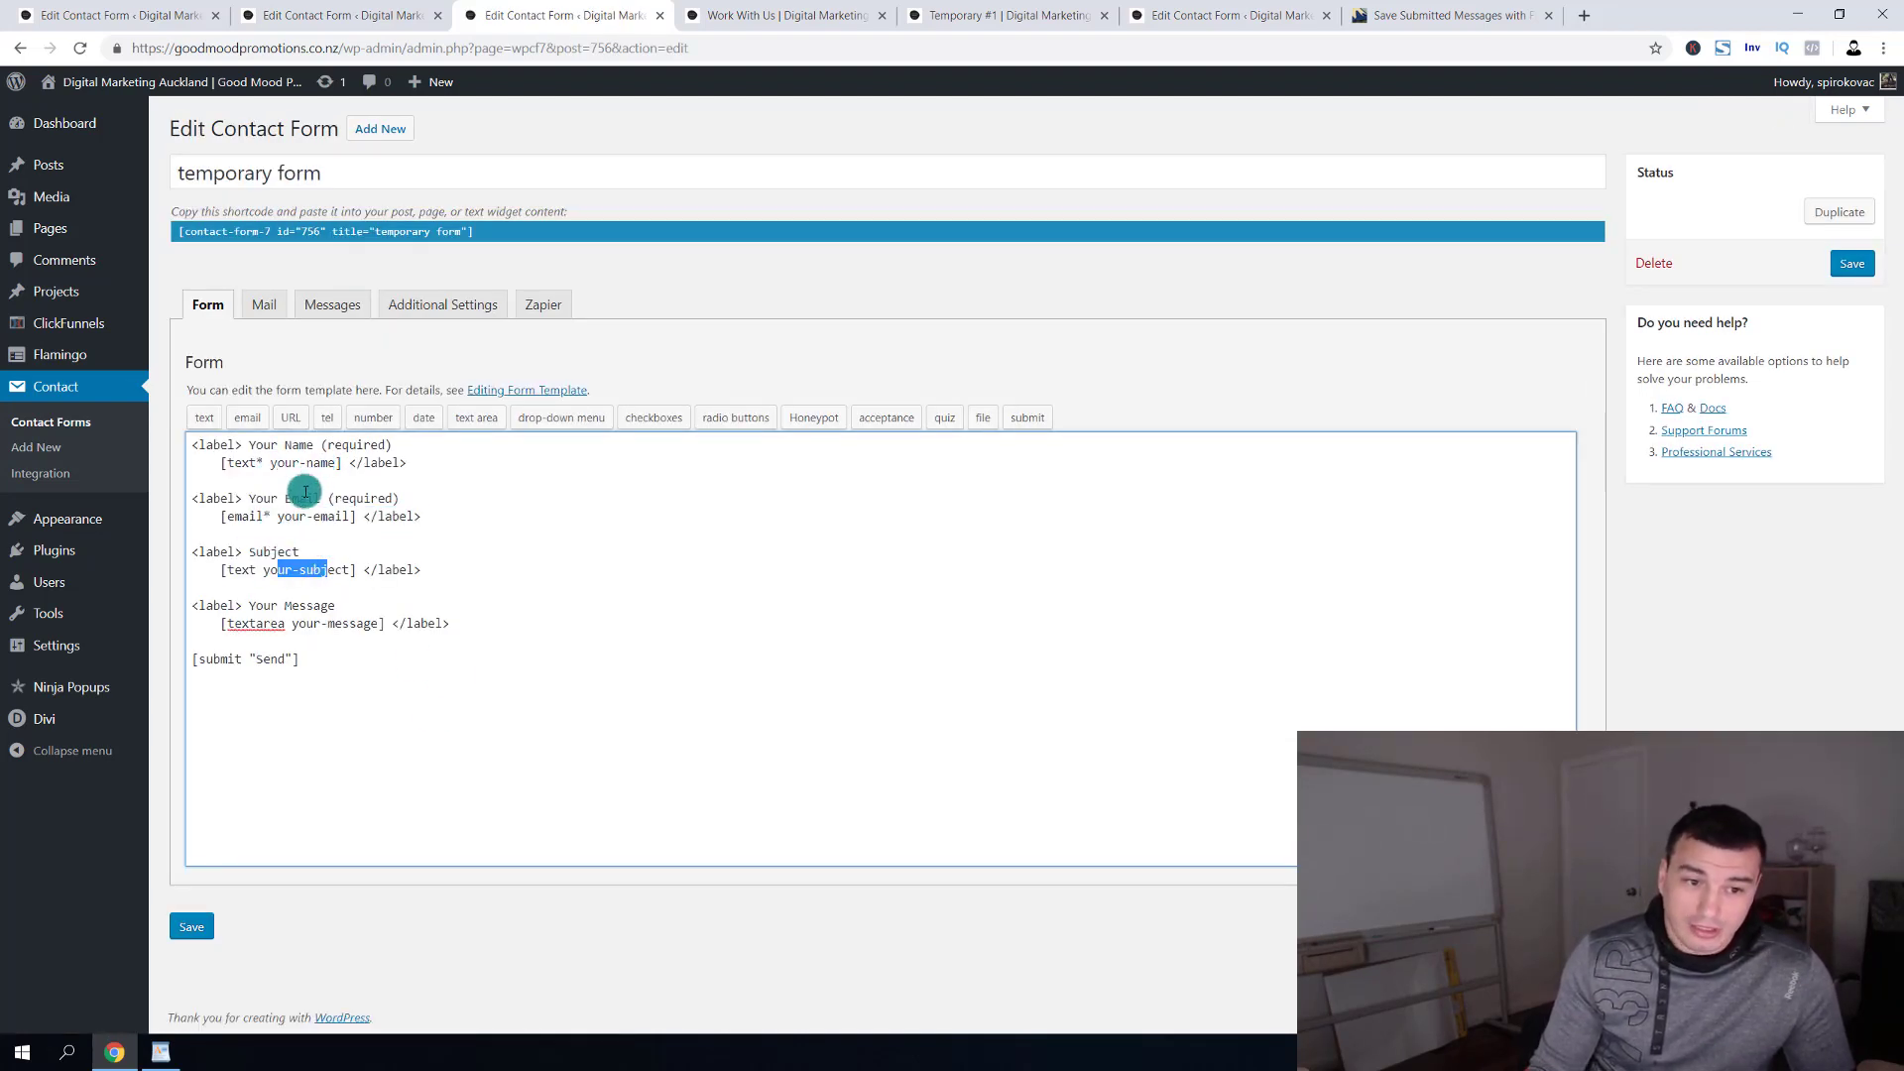
Compare the Inbound Marketing Application Form's flamingo_email, flamingo_name and flamingo_subject settings with the temporary form's field tags.
left_click(382, 14)
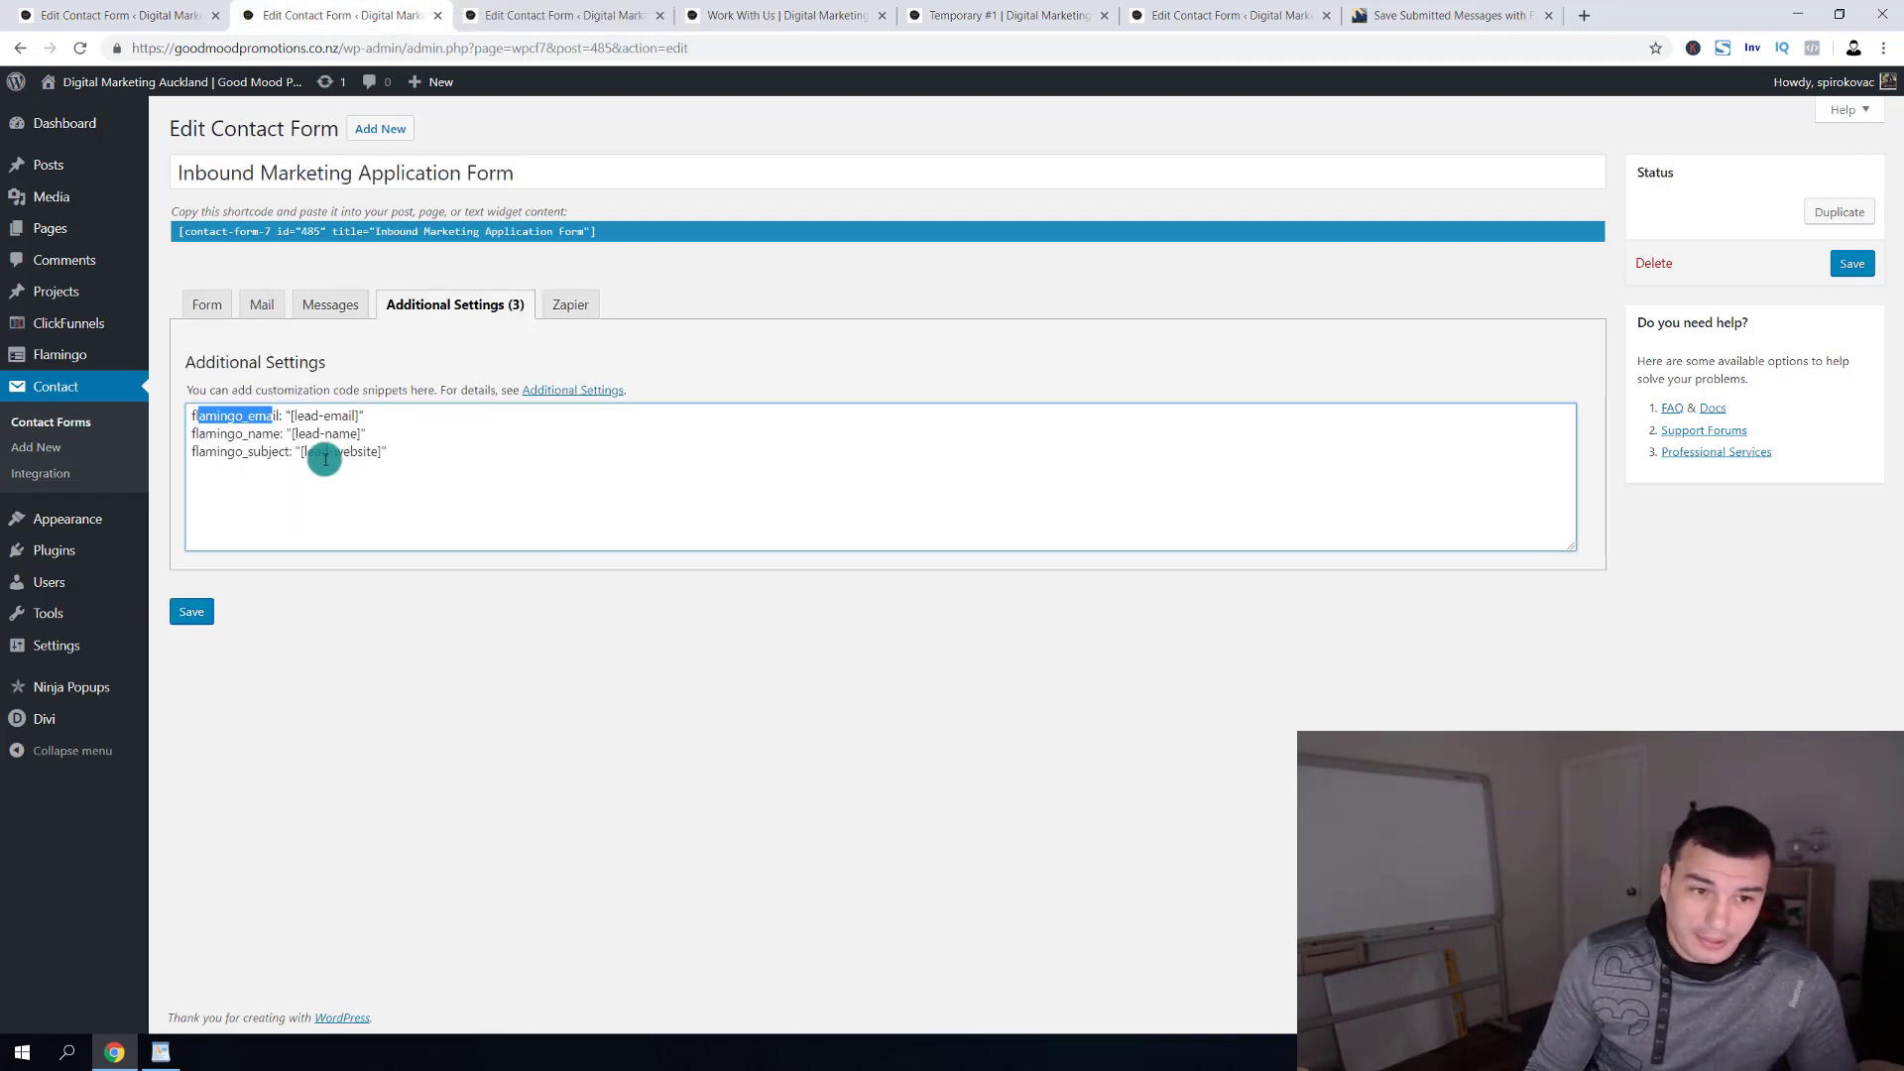
left_click(544, 12)
left_click(407, 14)
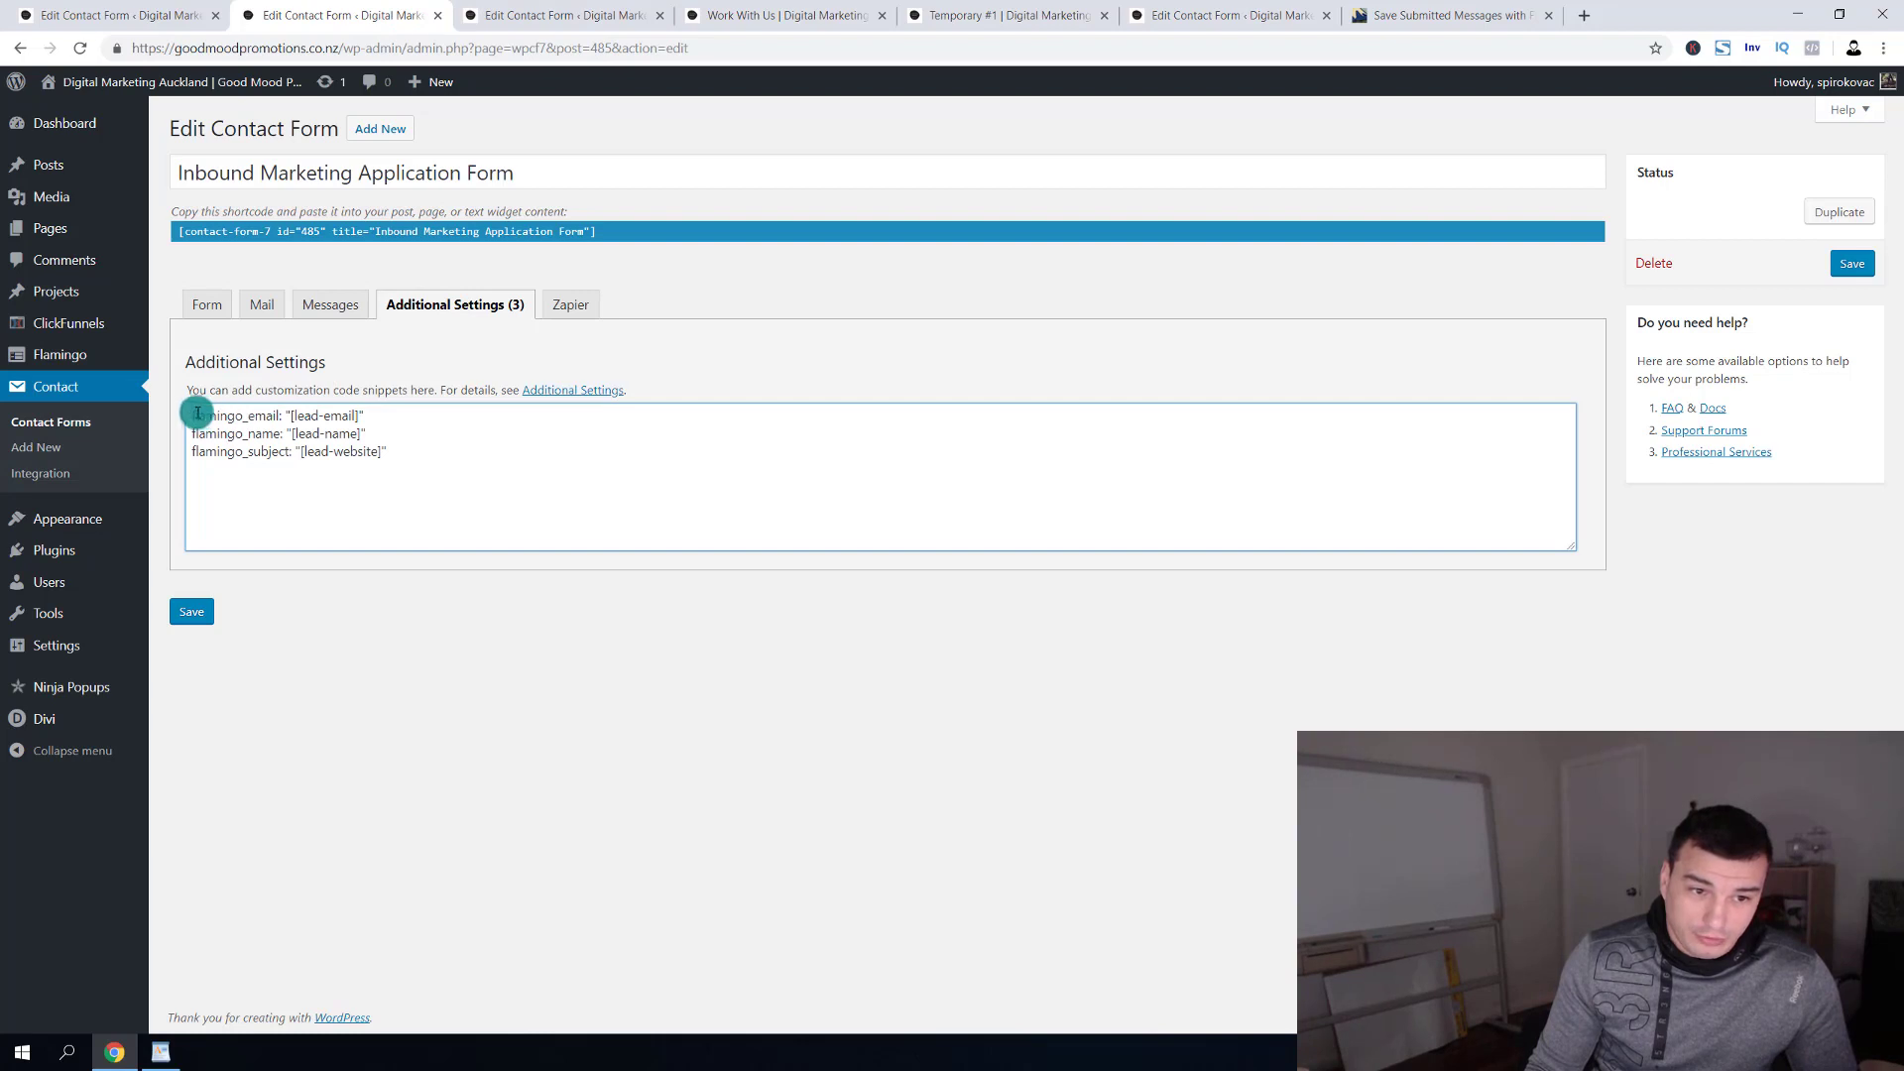
left_click_drag(197, 414, 342, 417)
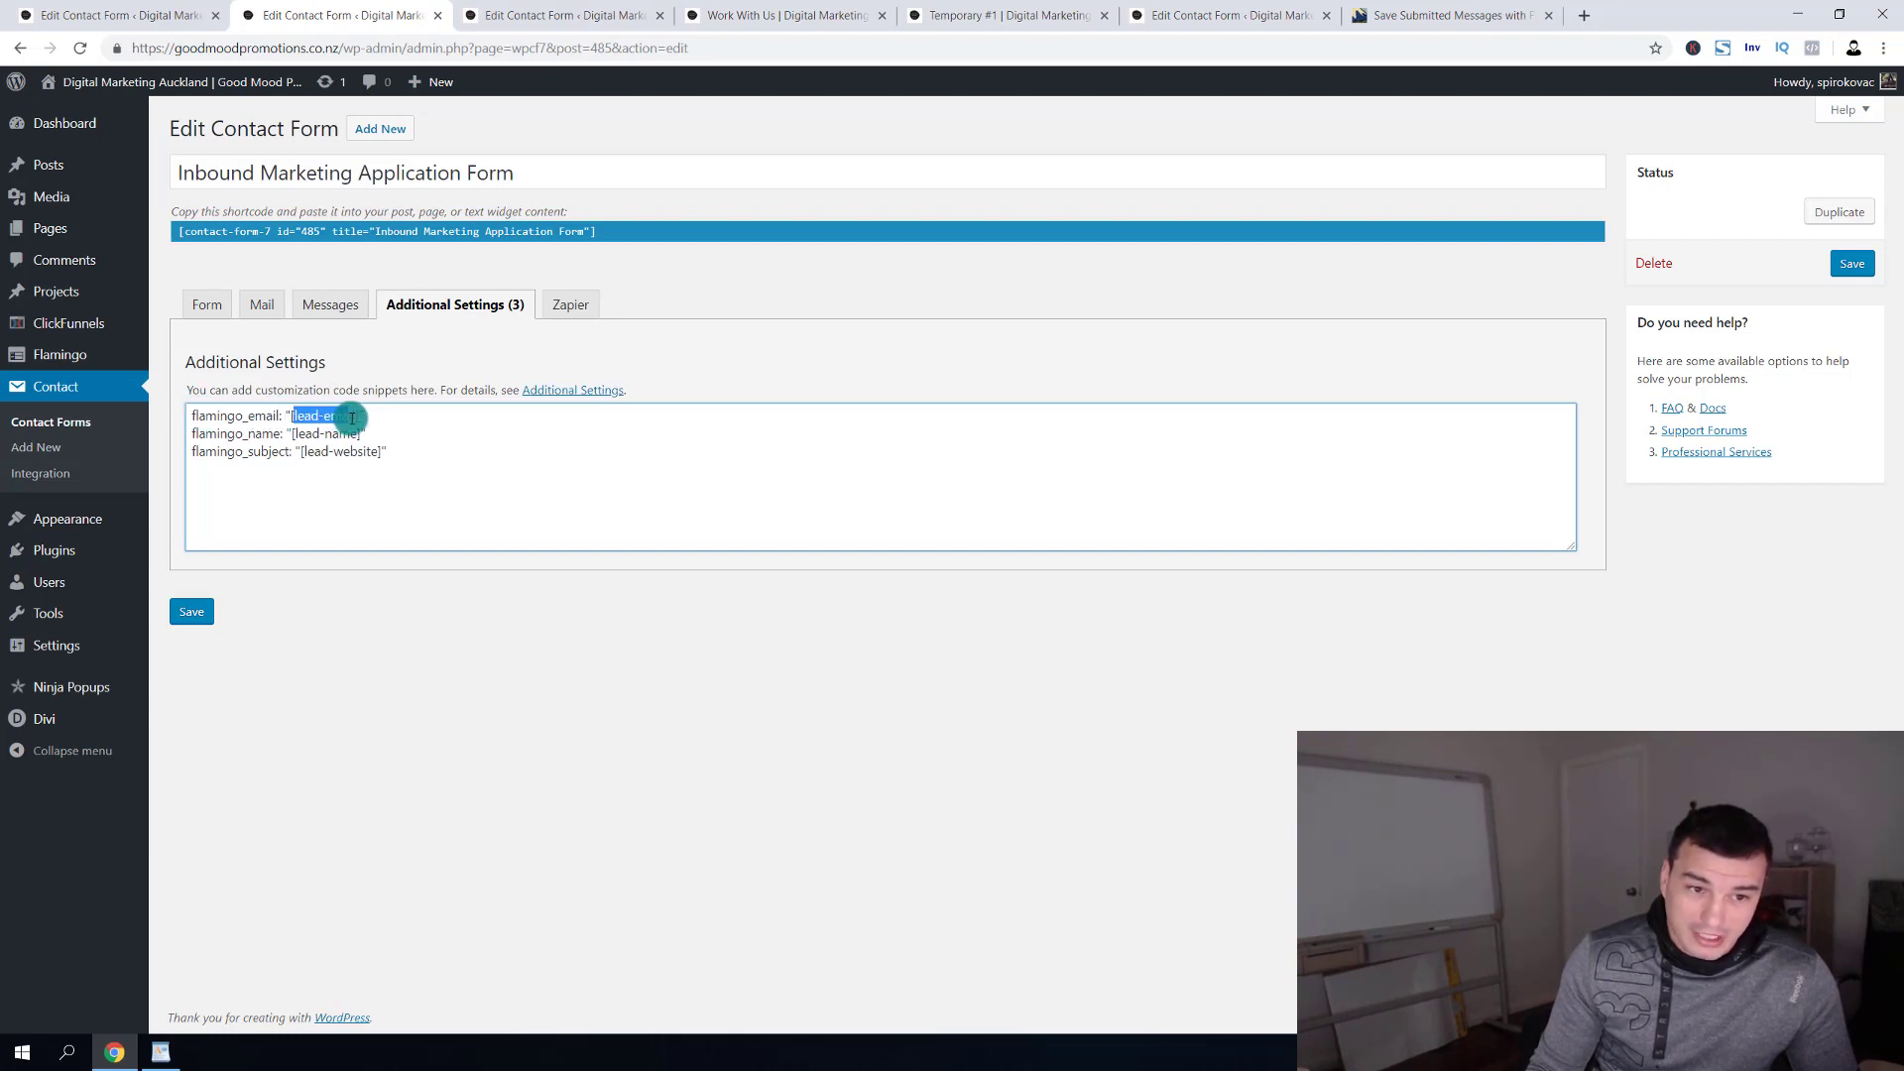
left_click(184, 434)
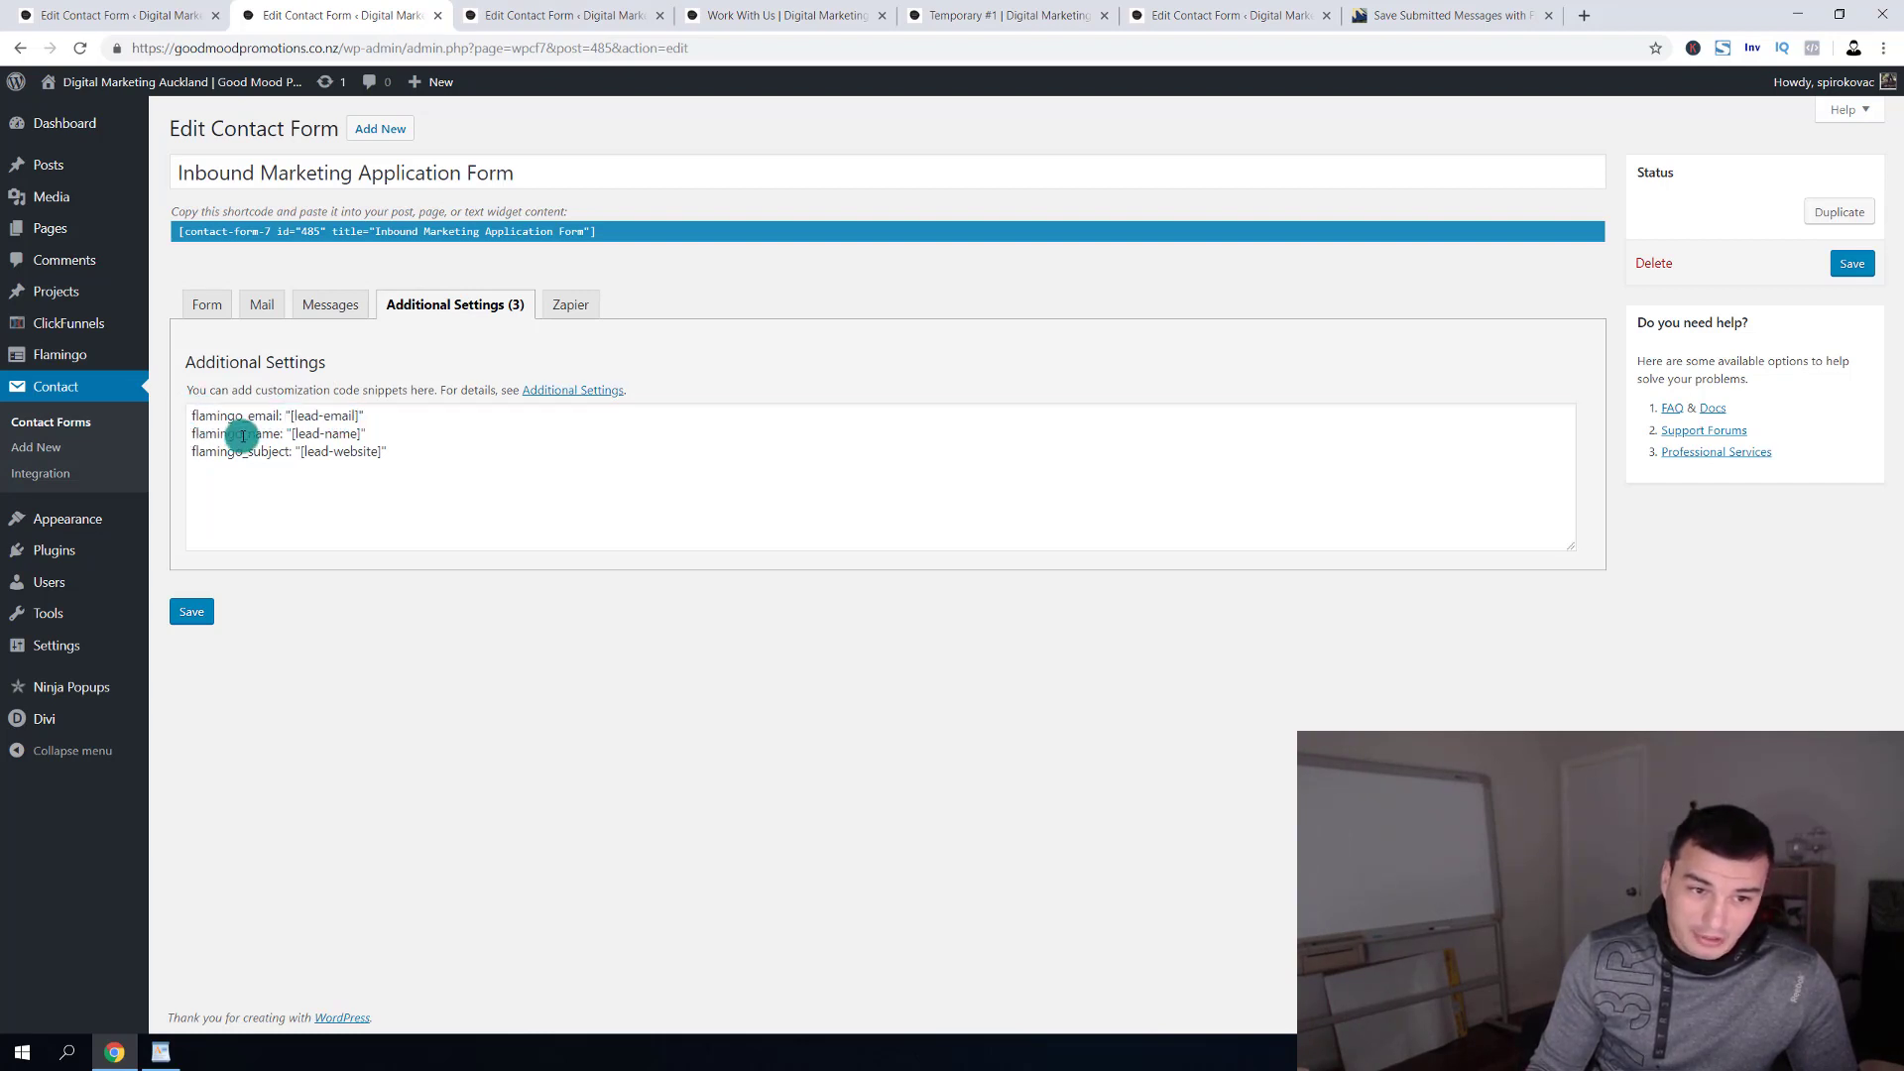
left_click_drag(193, 434, 342, 449)
left_click(305, 433)
Fill in the Work With Us form's contact details, enter wpsociety.com as the website, and answer No to the advertising question.
key("ctrl+4")
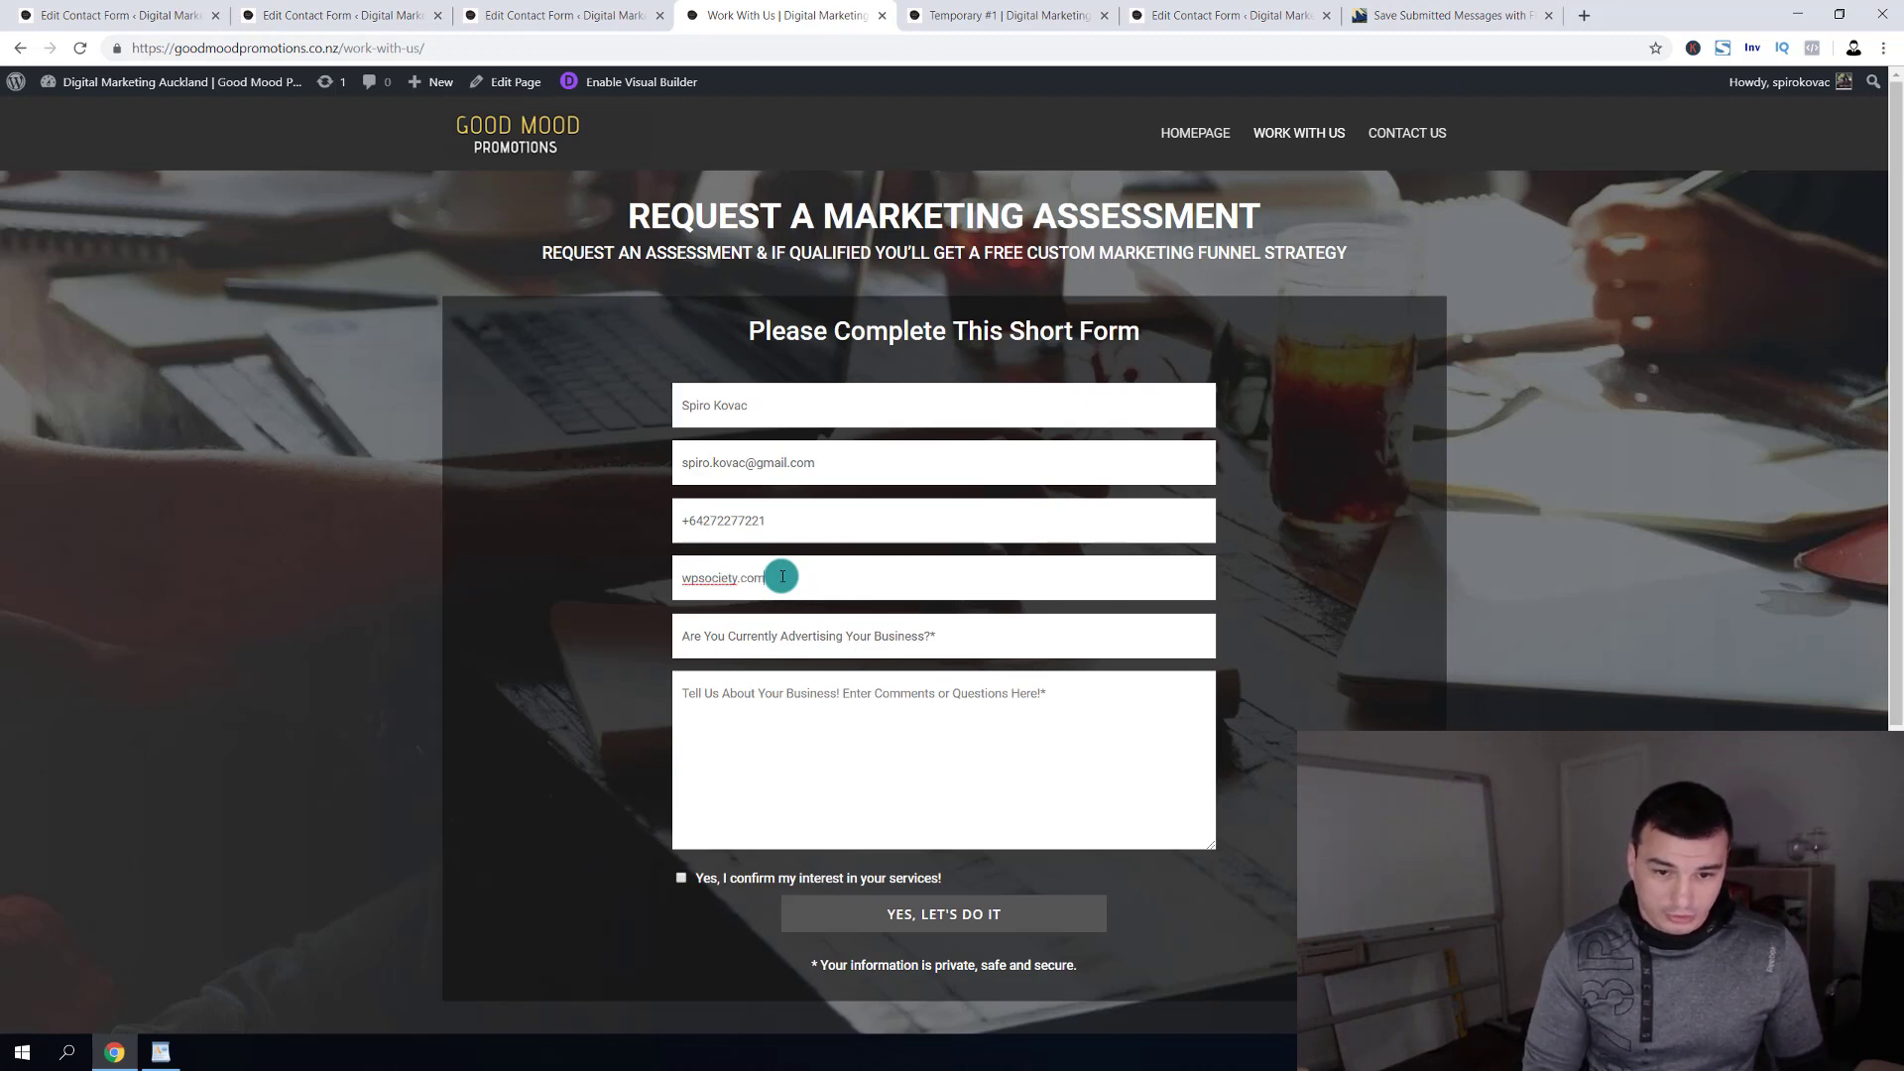
left_click(977, 642)
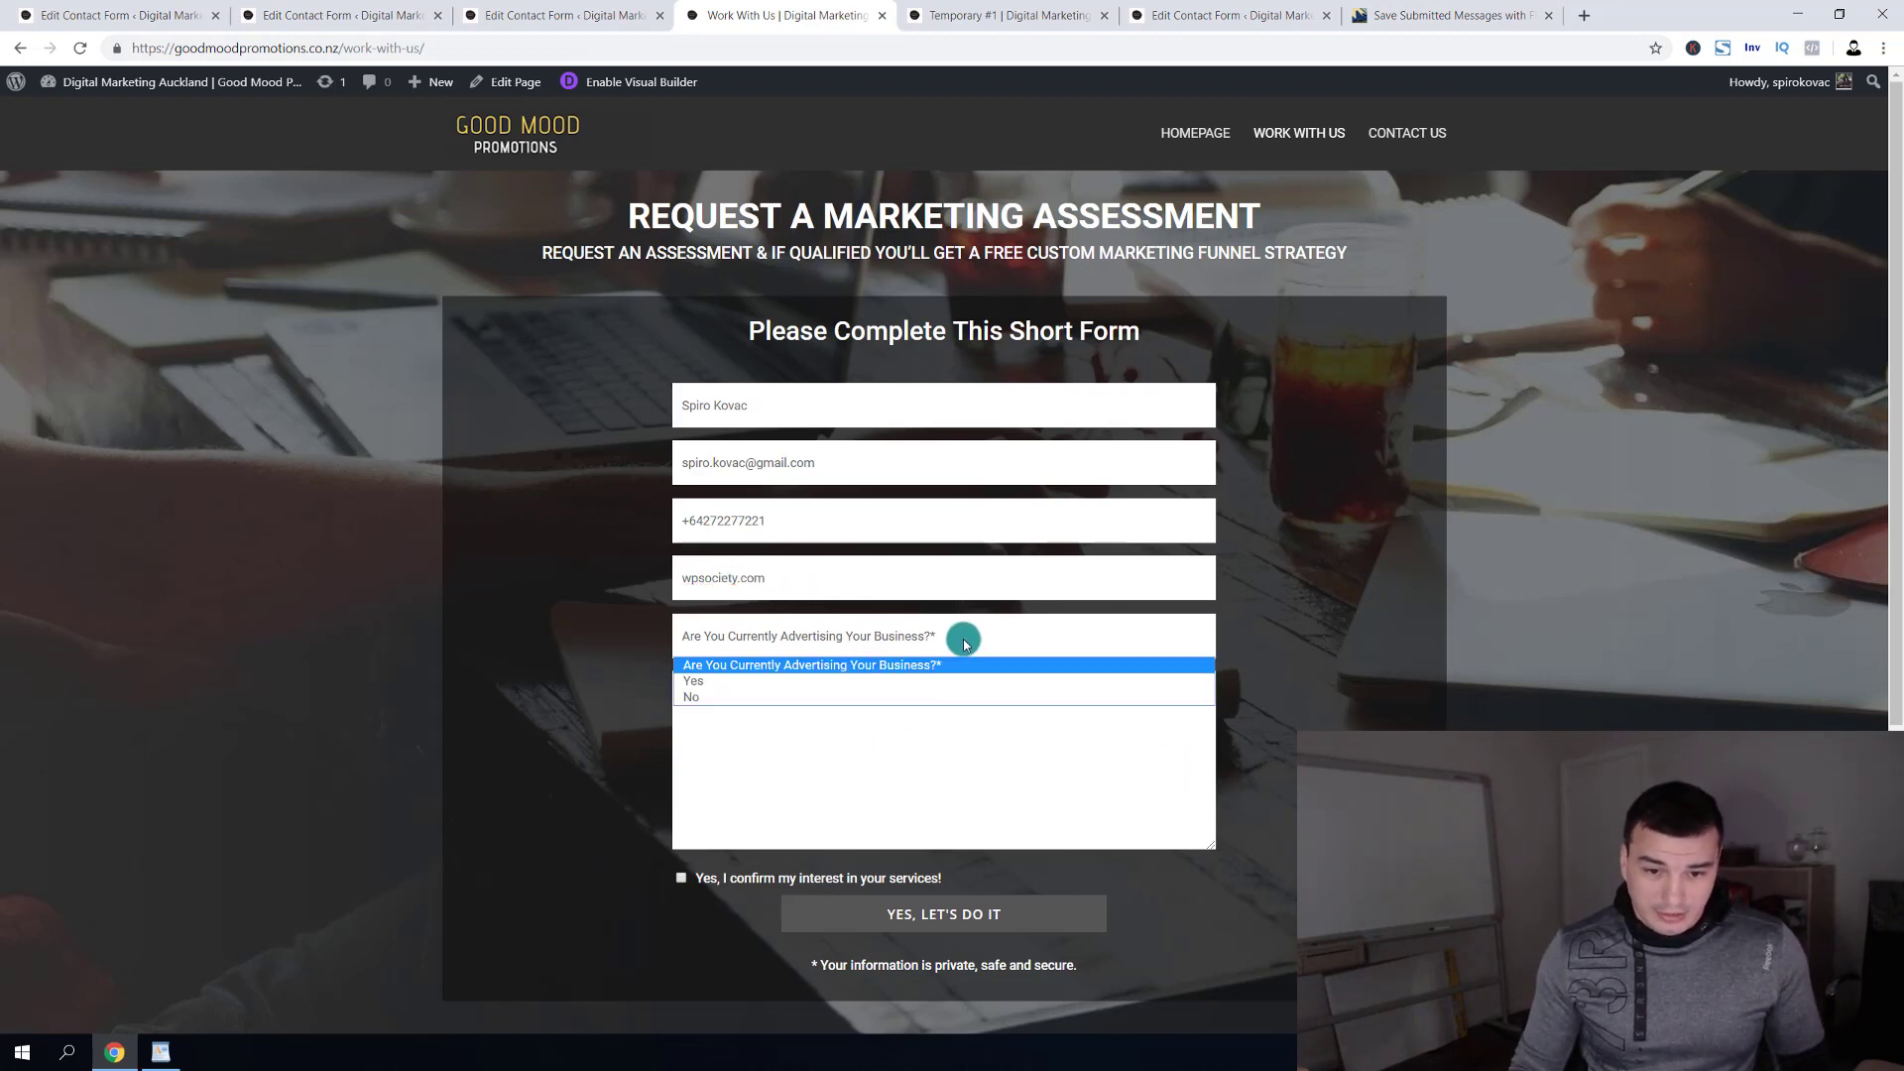
left_click(912, 684)
left_click(904, 645)
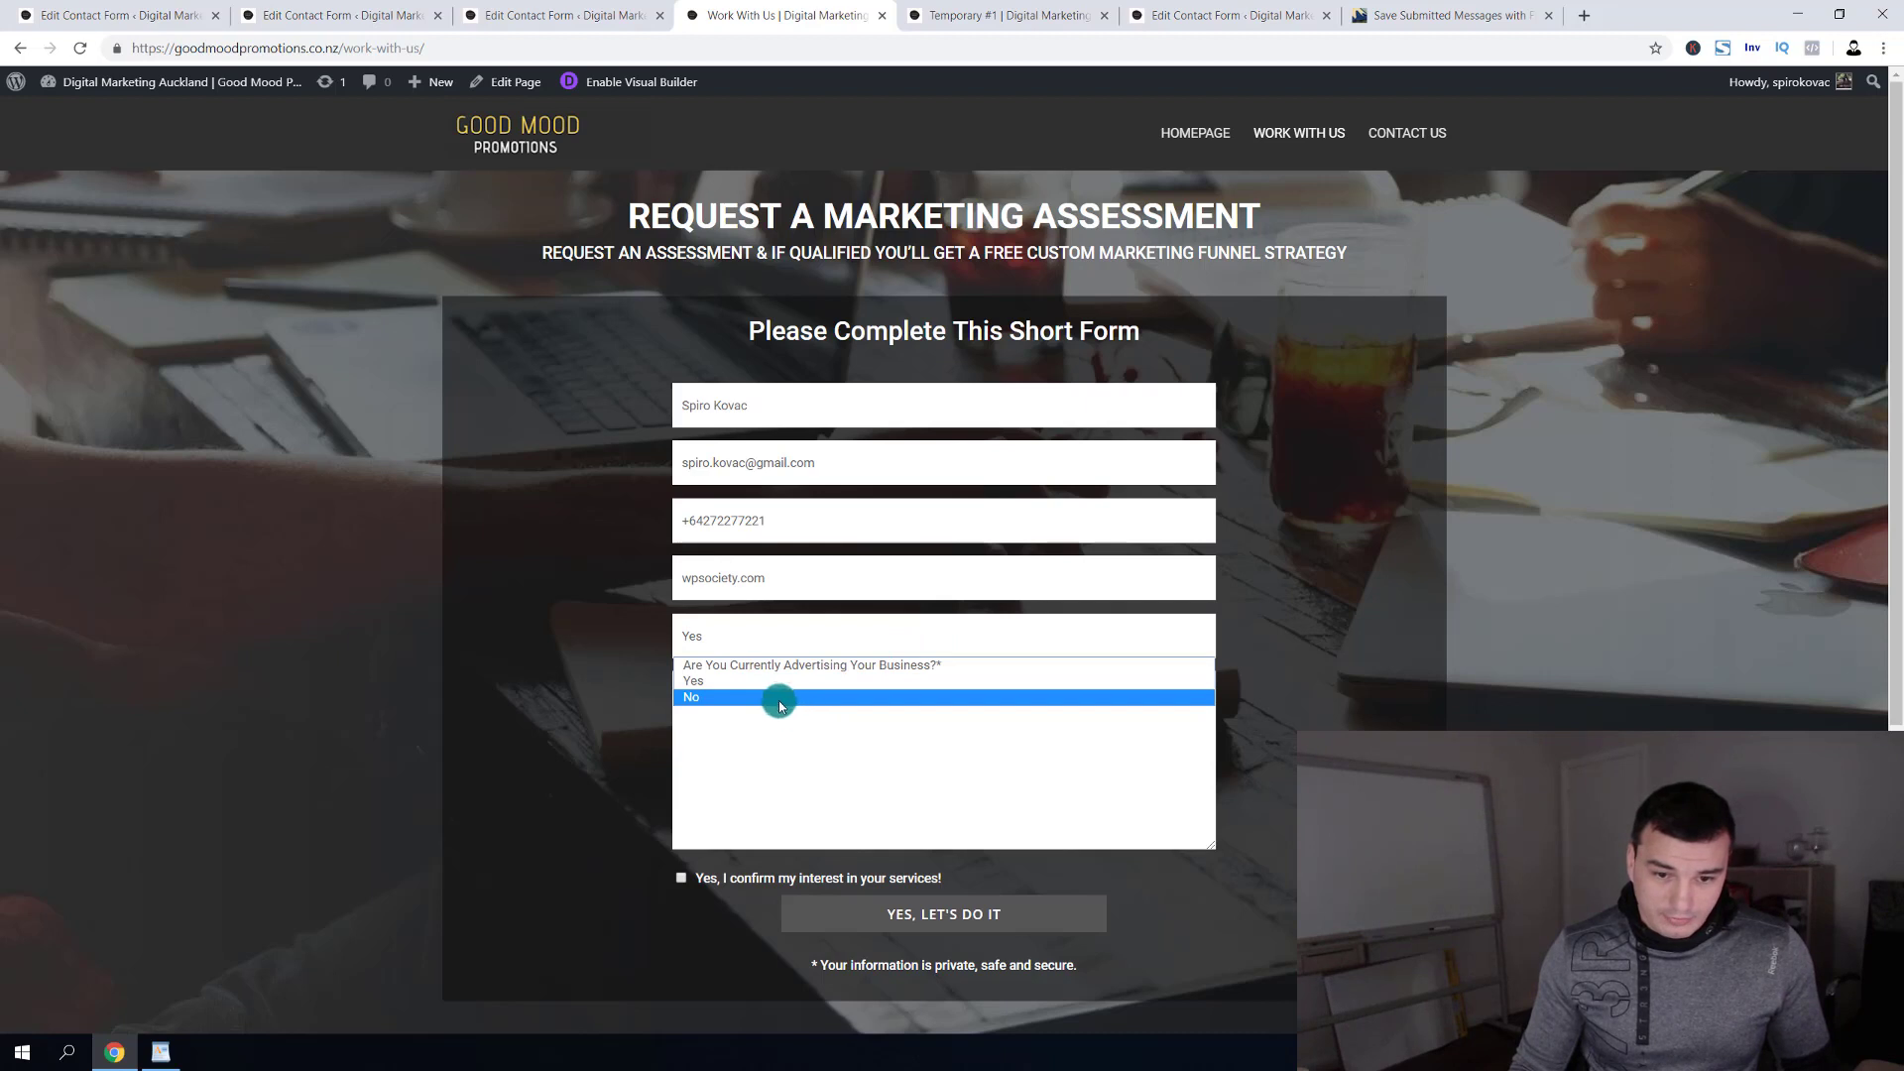
left_click(780, 698)
Enter "Hi there I'm interested in your Facebook ads plans could we setup a meet up please?", confirm interest, and submit the form.
left_click(841, 697)
type("Hi")
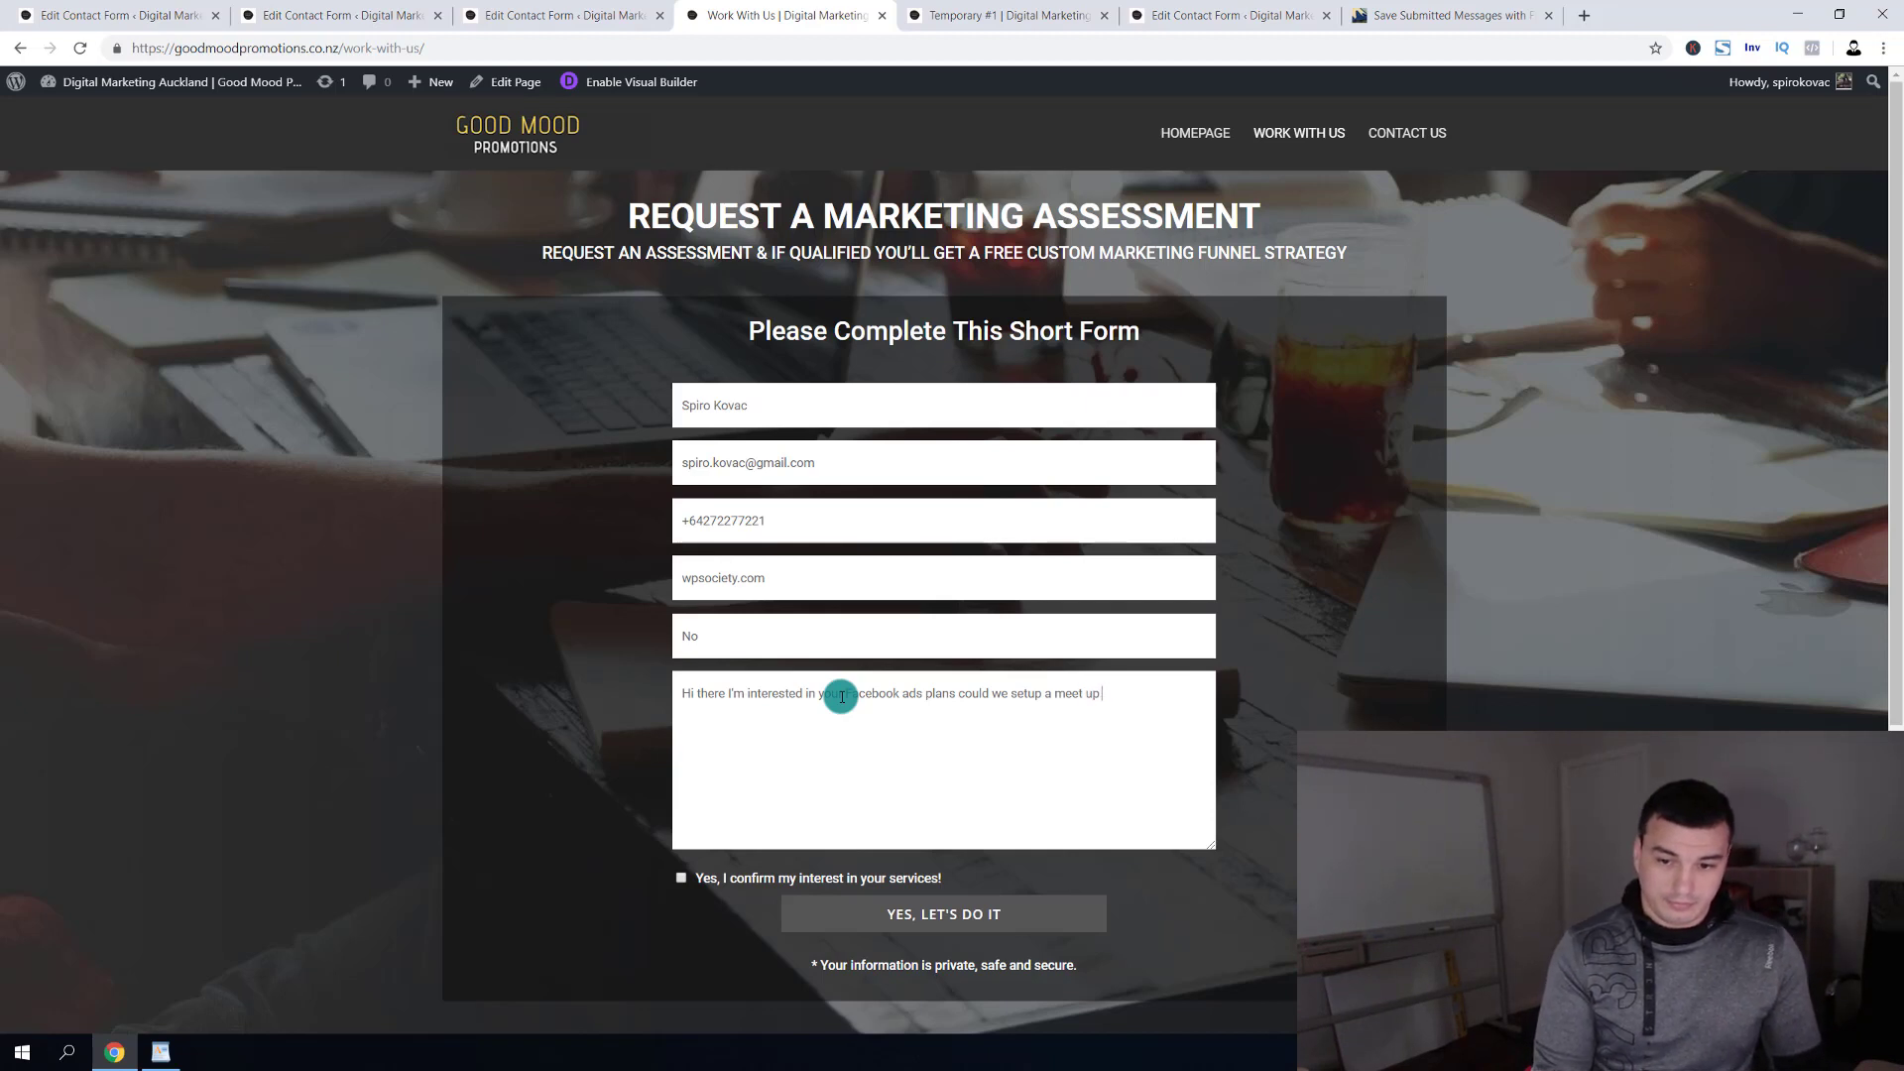
type("e?")
left_click(701, 882)
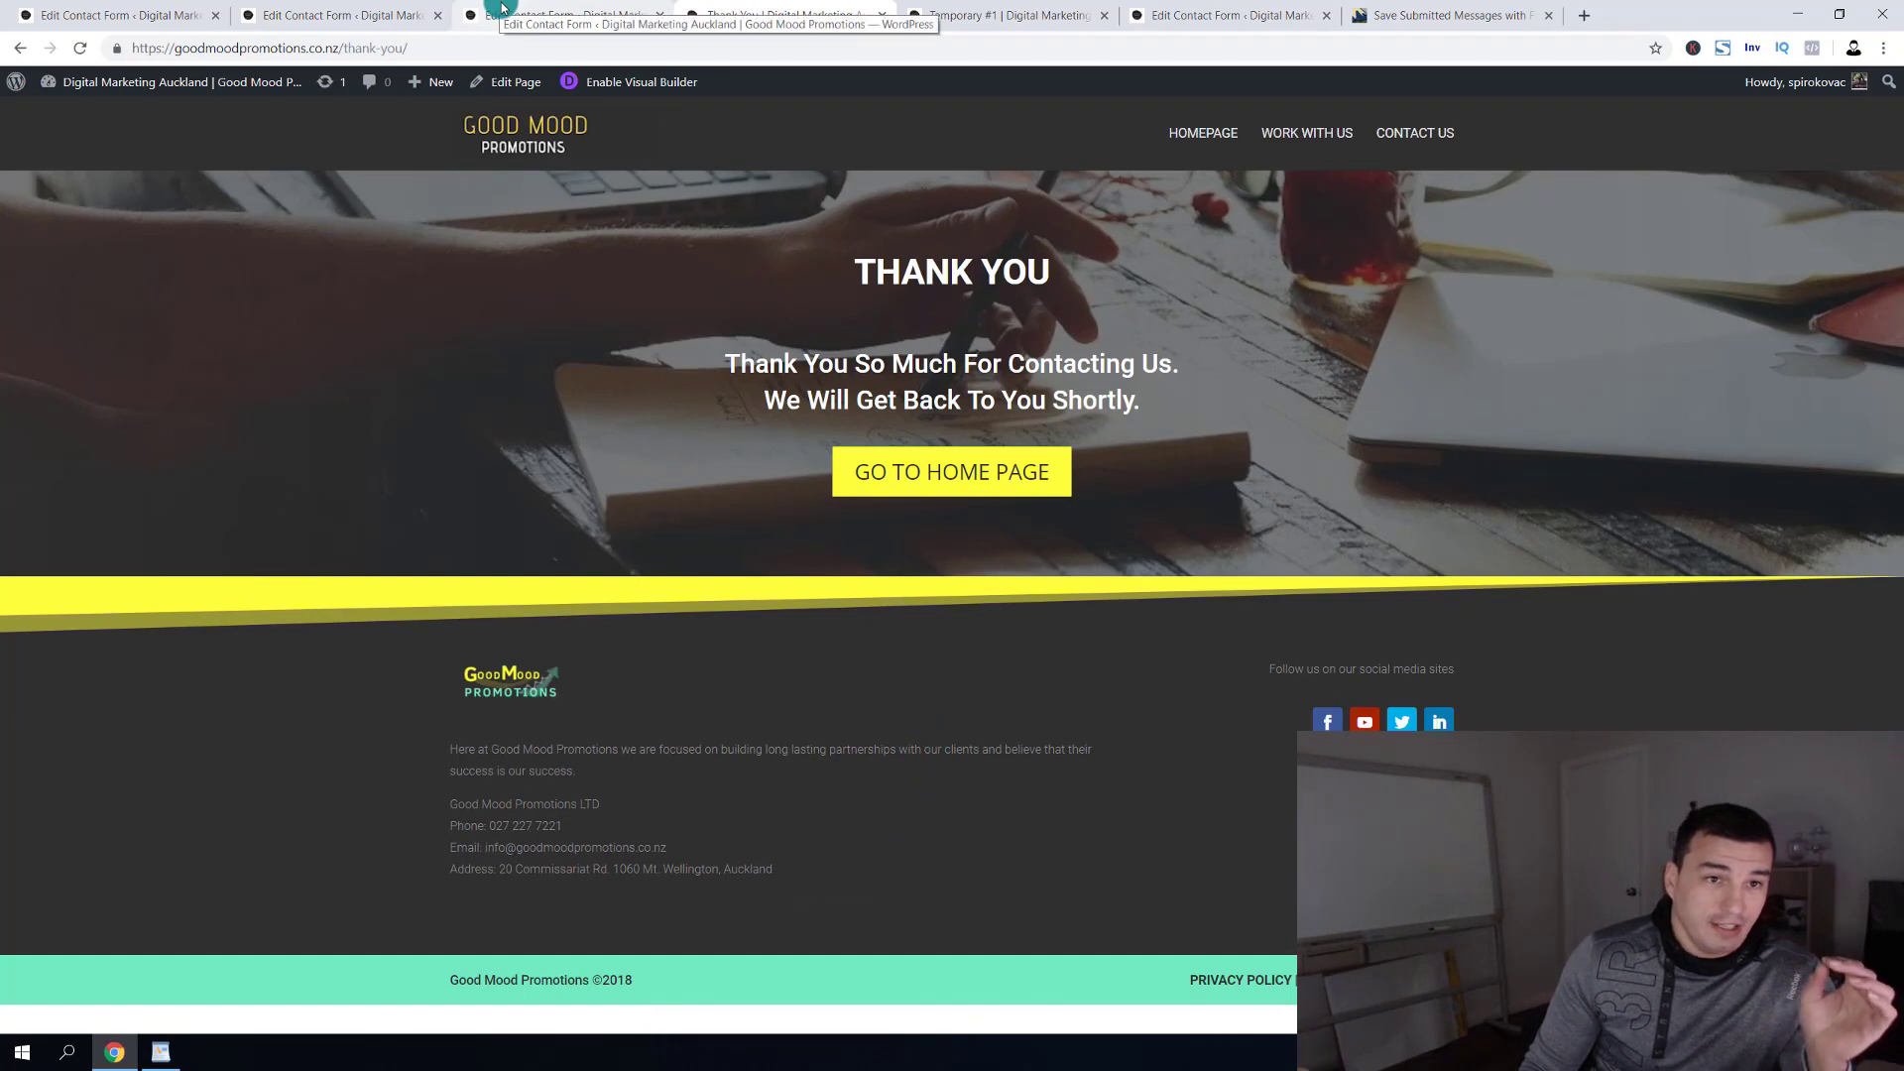
Open the Flamingo address book and check the first contact's history of form submissions.
left_click(546, 13)
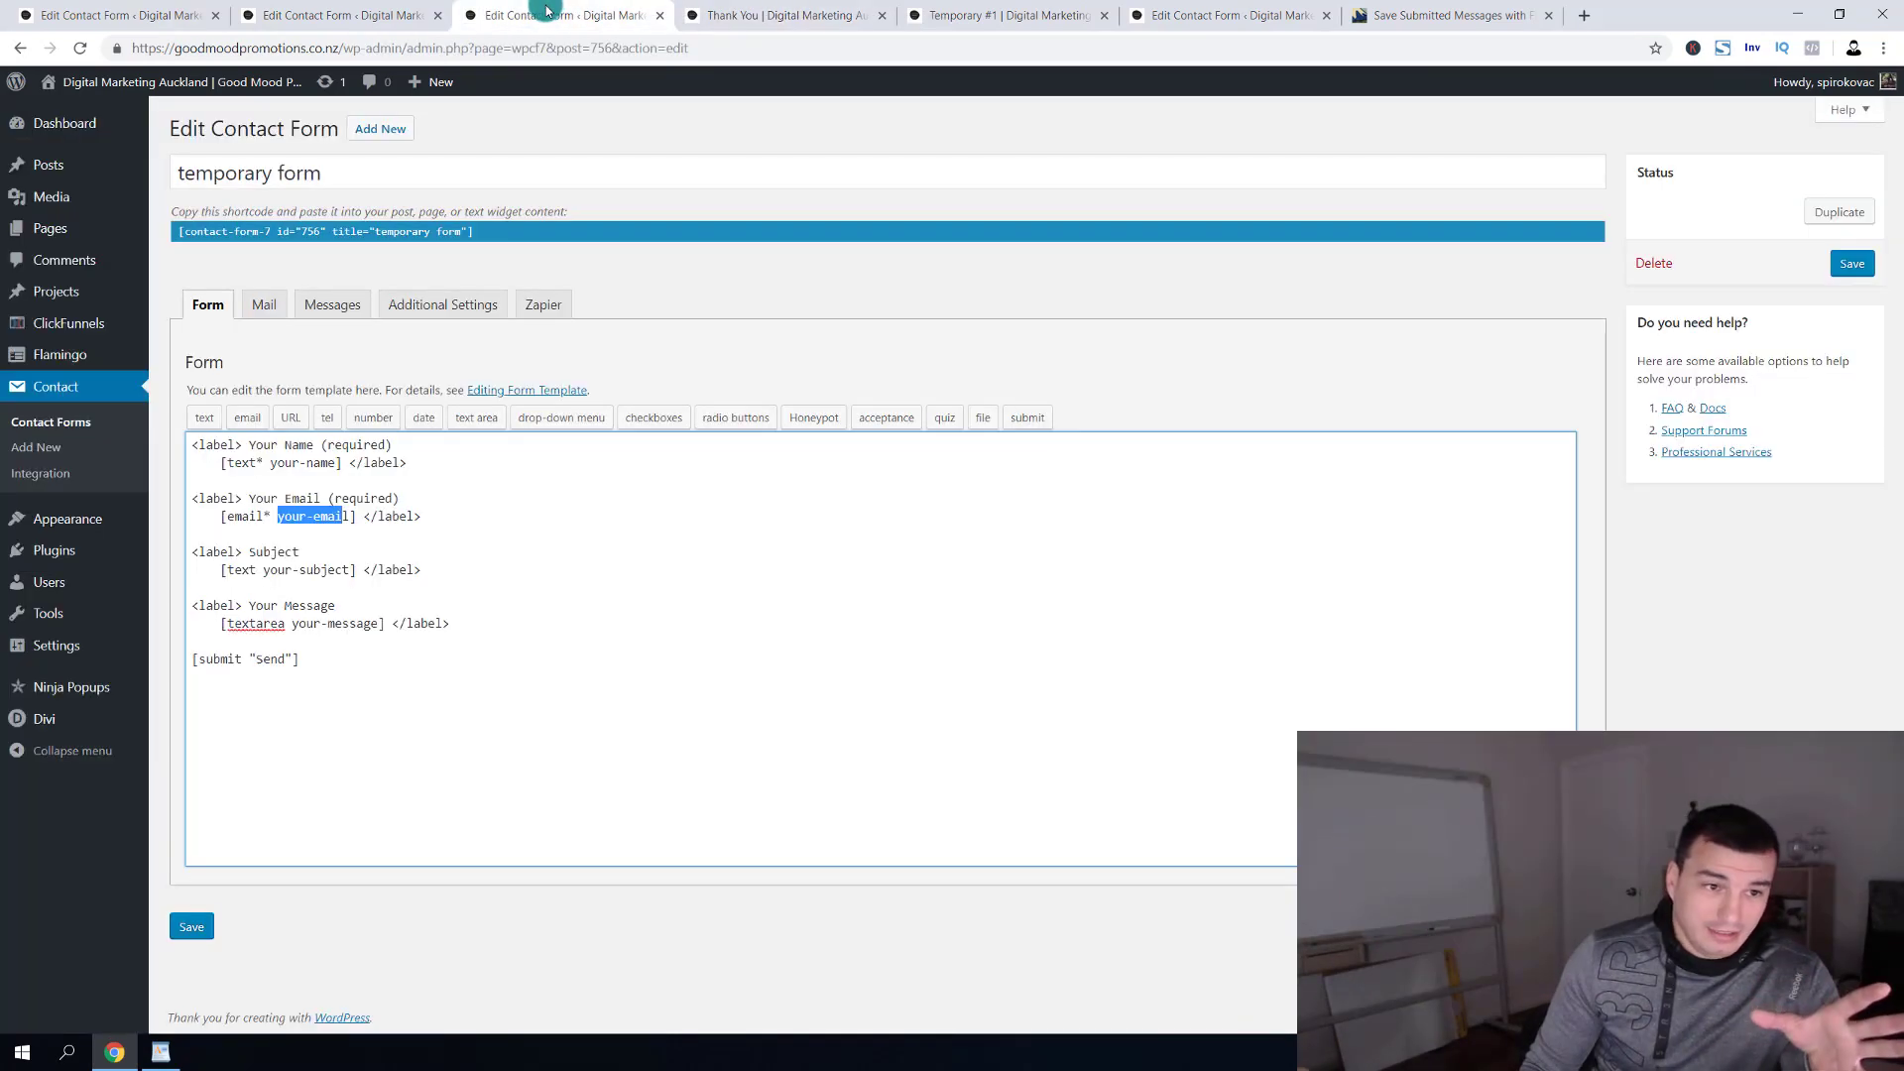
left_click(69, 355)
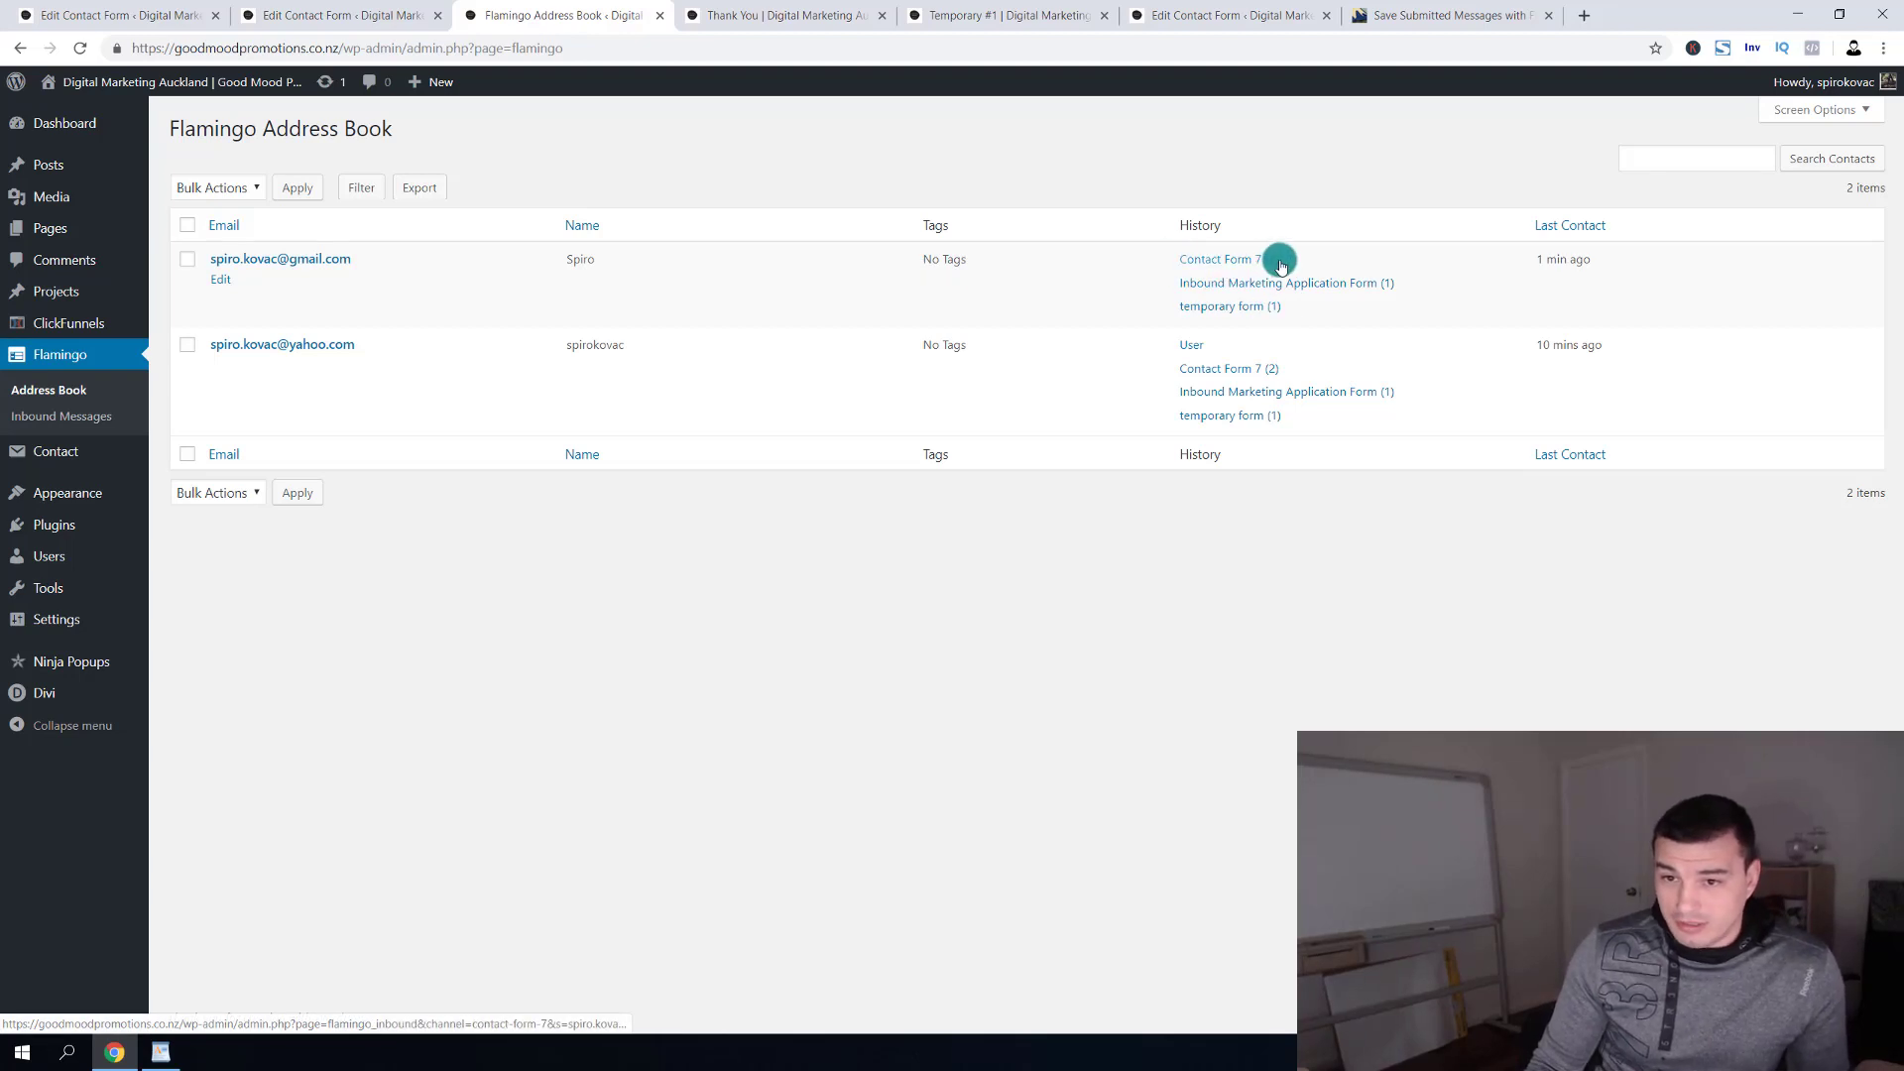
left_click_drag(1195, 267, 1325, 315)
left_click(1325, 316)
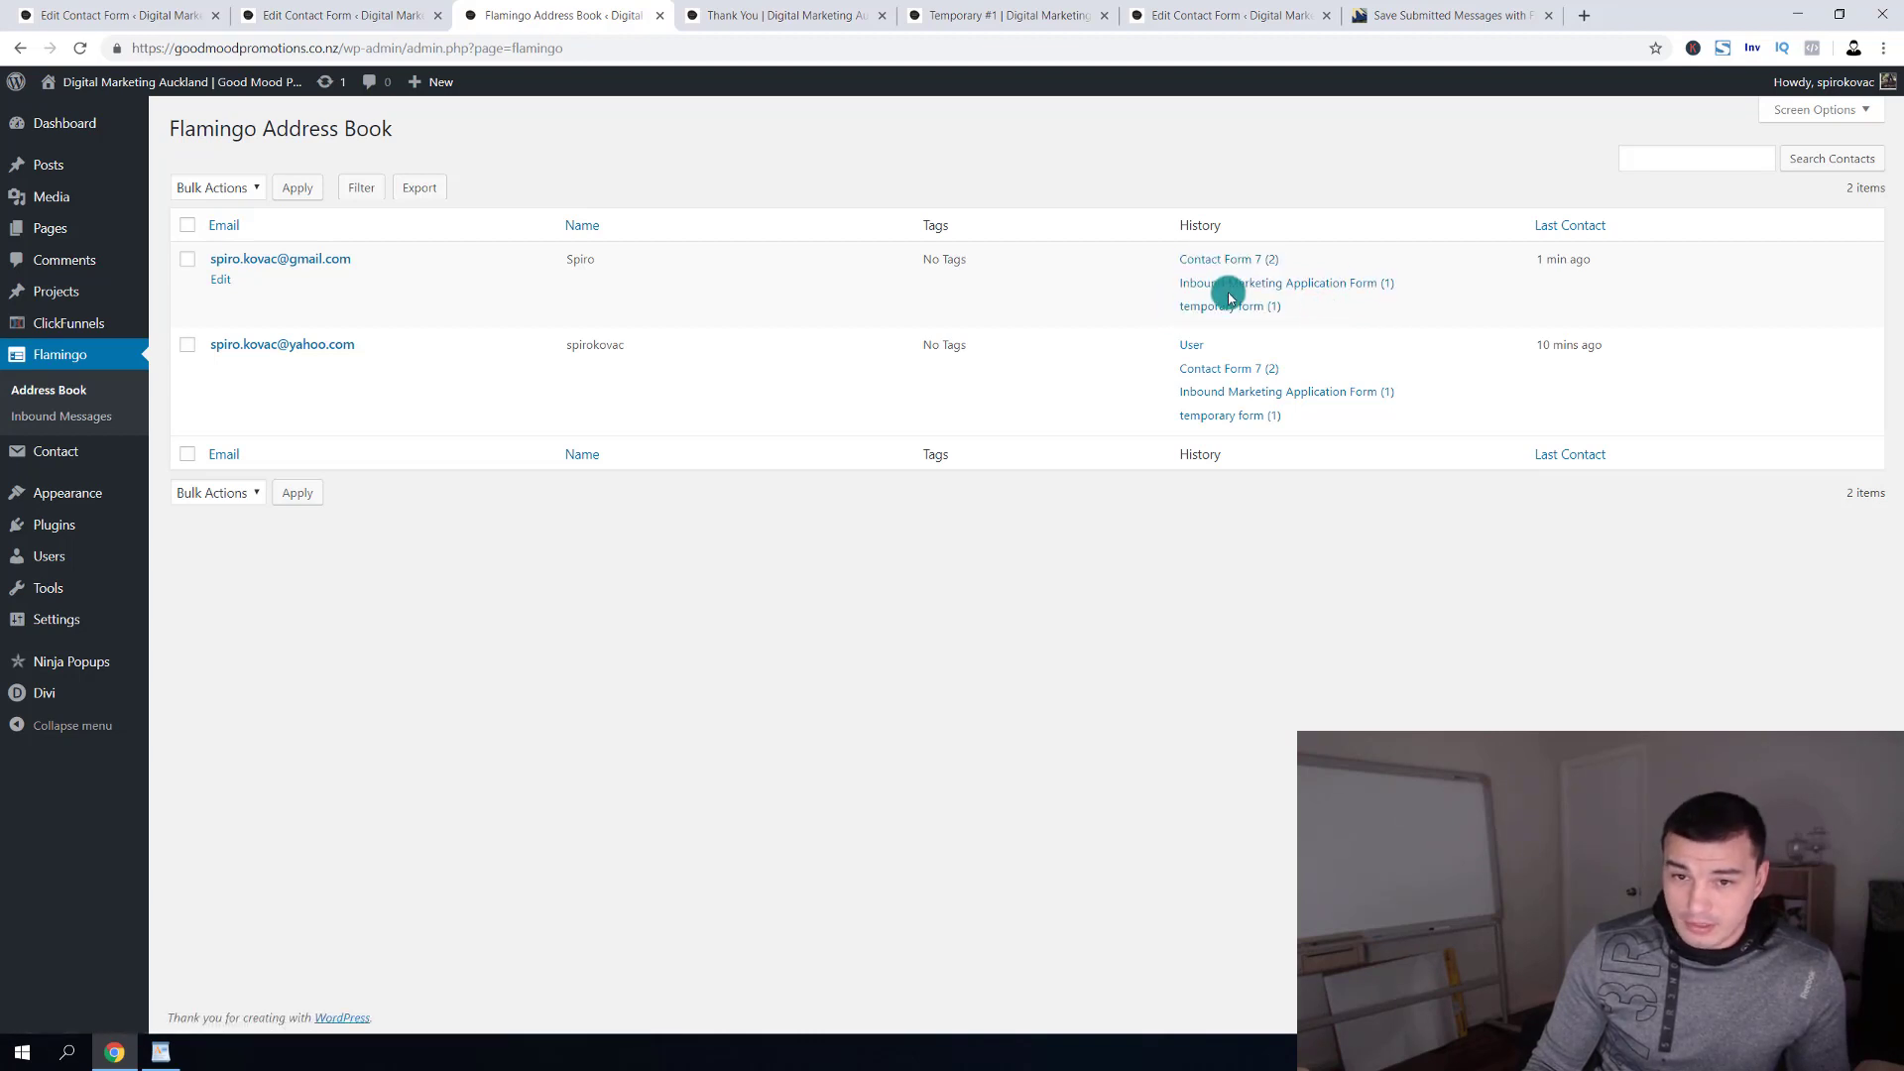
Open Flamingo's inbound messages and check the newest submission's subject and channel.
left_click(62, 416)
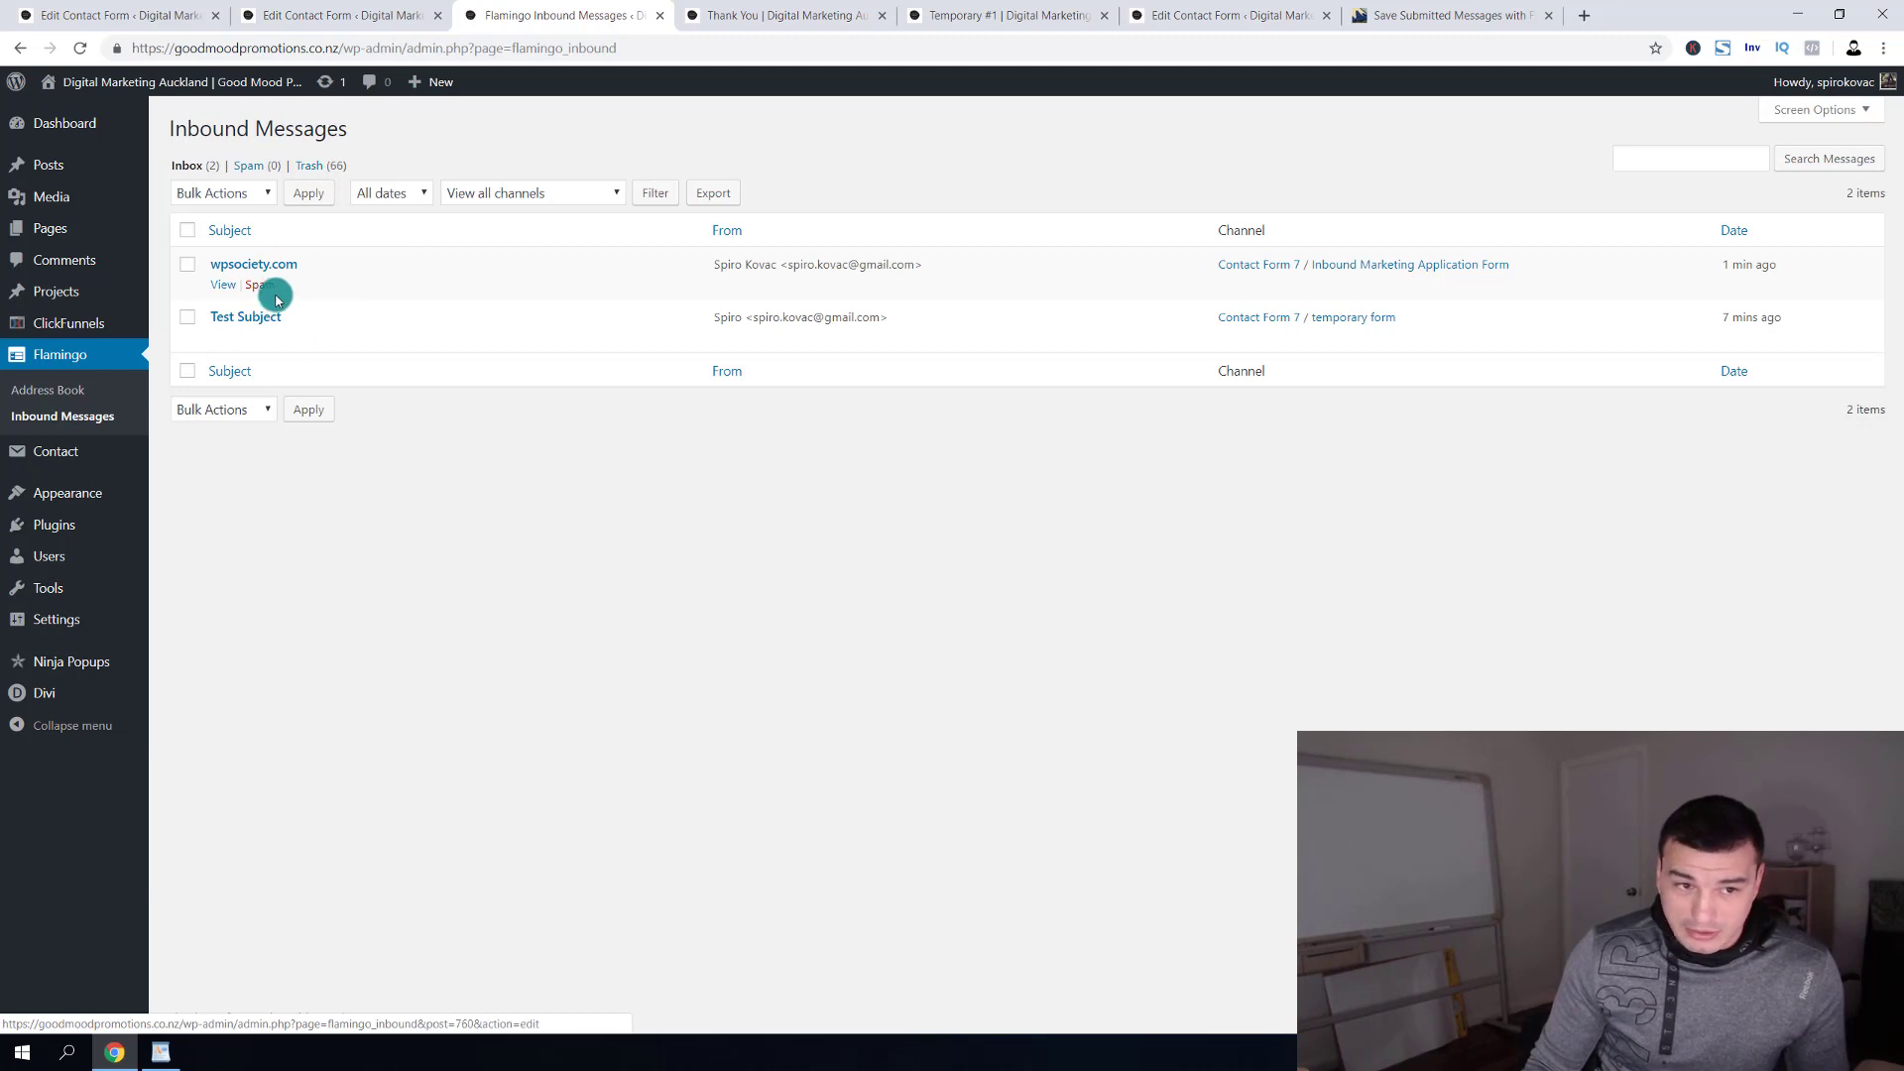
left_click_drag(340, 258, 206, 264)
left_click_drag(1511, 264, 1329, 265)
left_click_drag(299, 265, 208, 266)
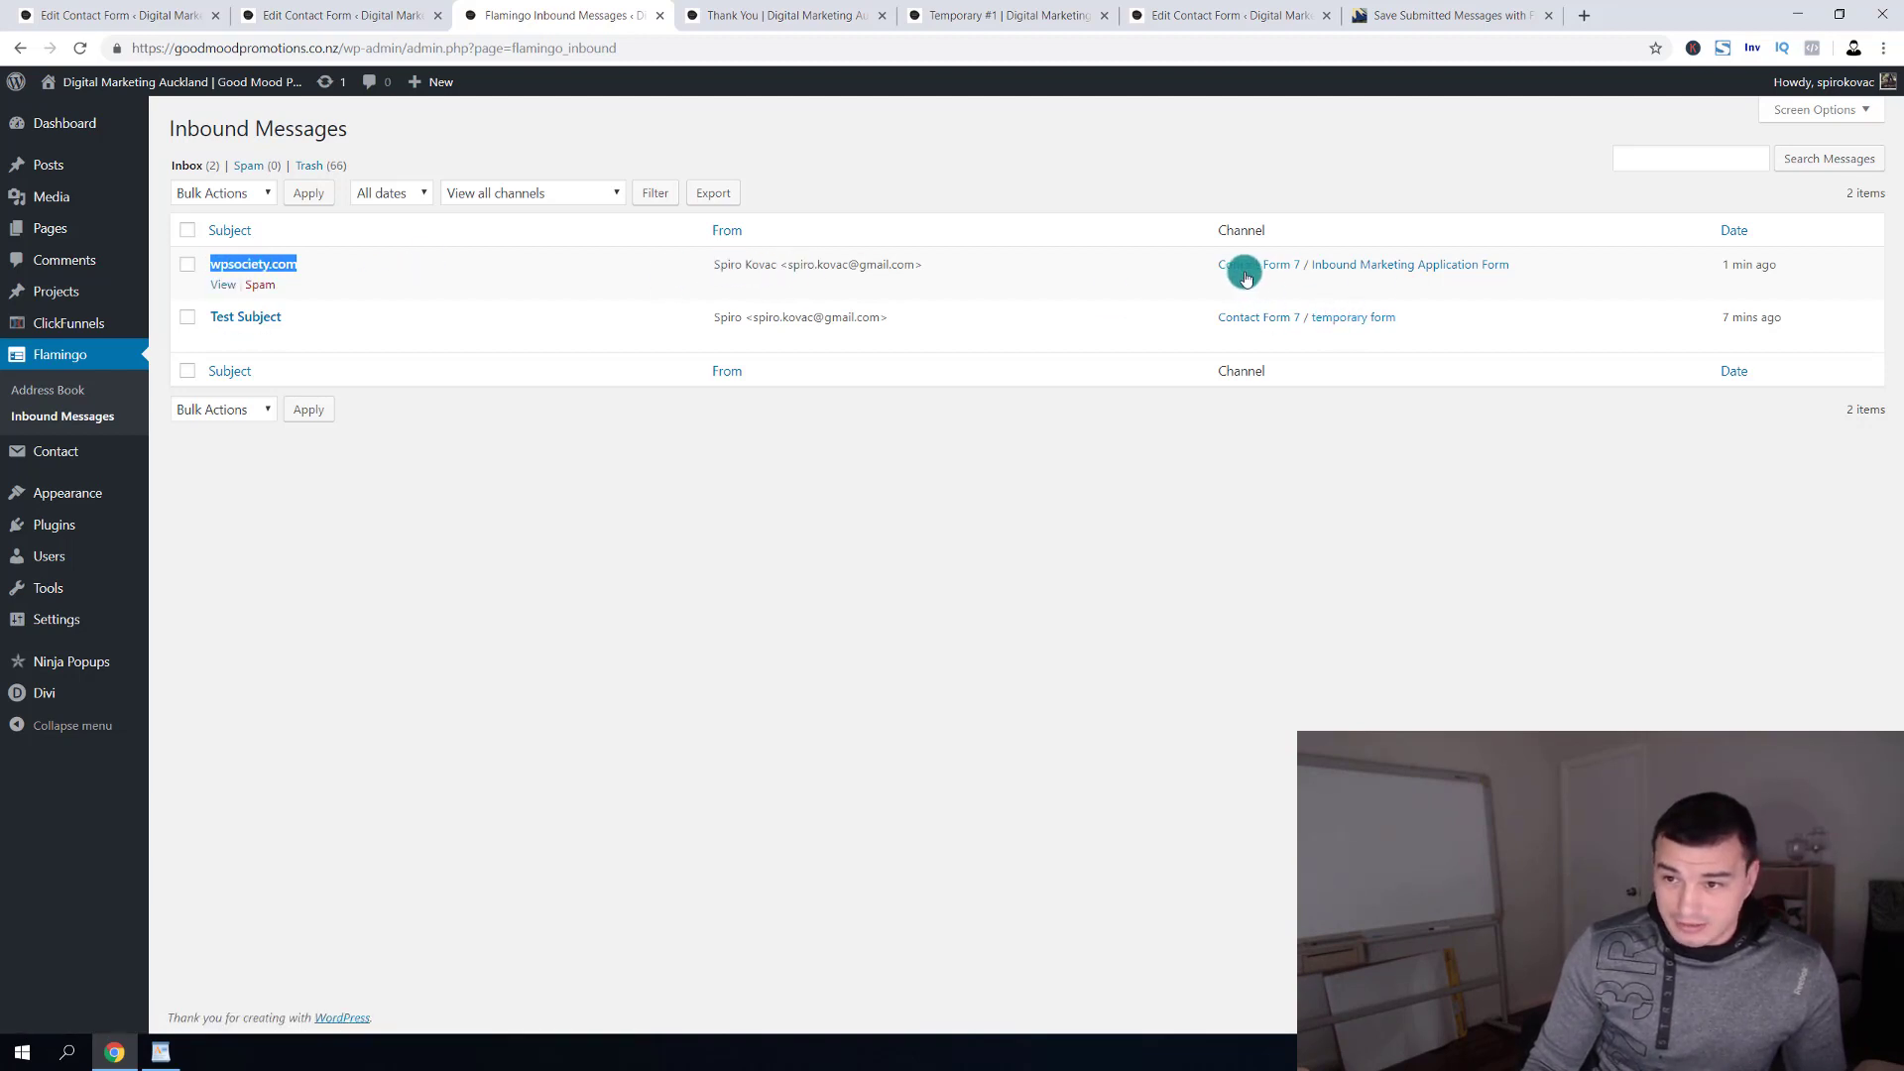
Open the wpsociety.com inbound message and look through its fields, consent and meta sections.
left_click(276, 267)
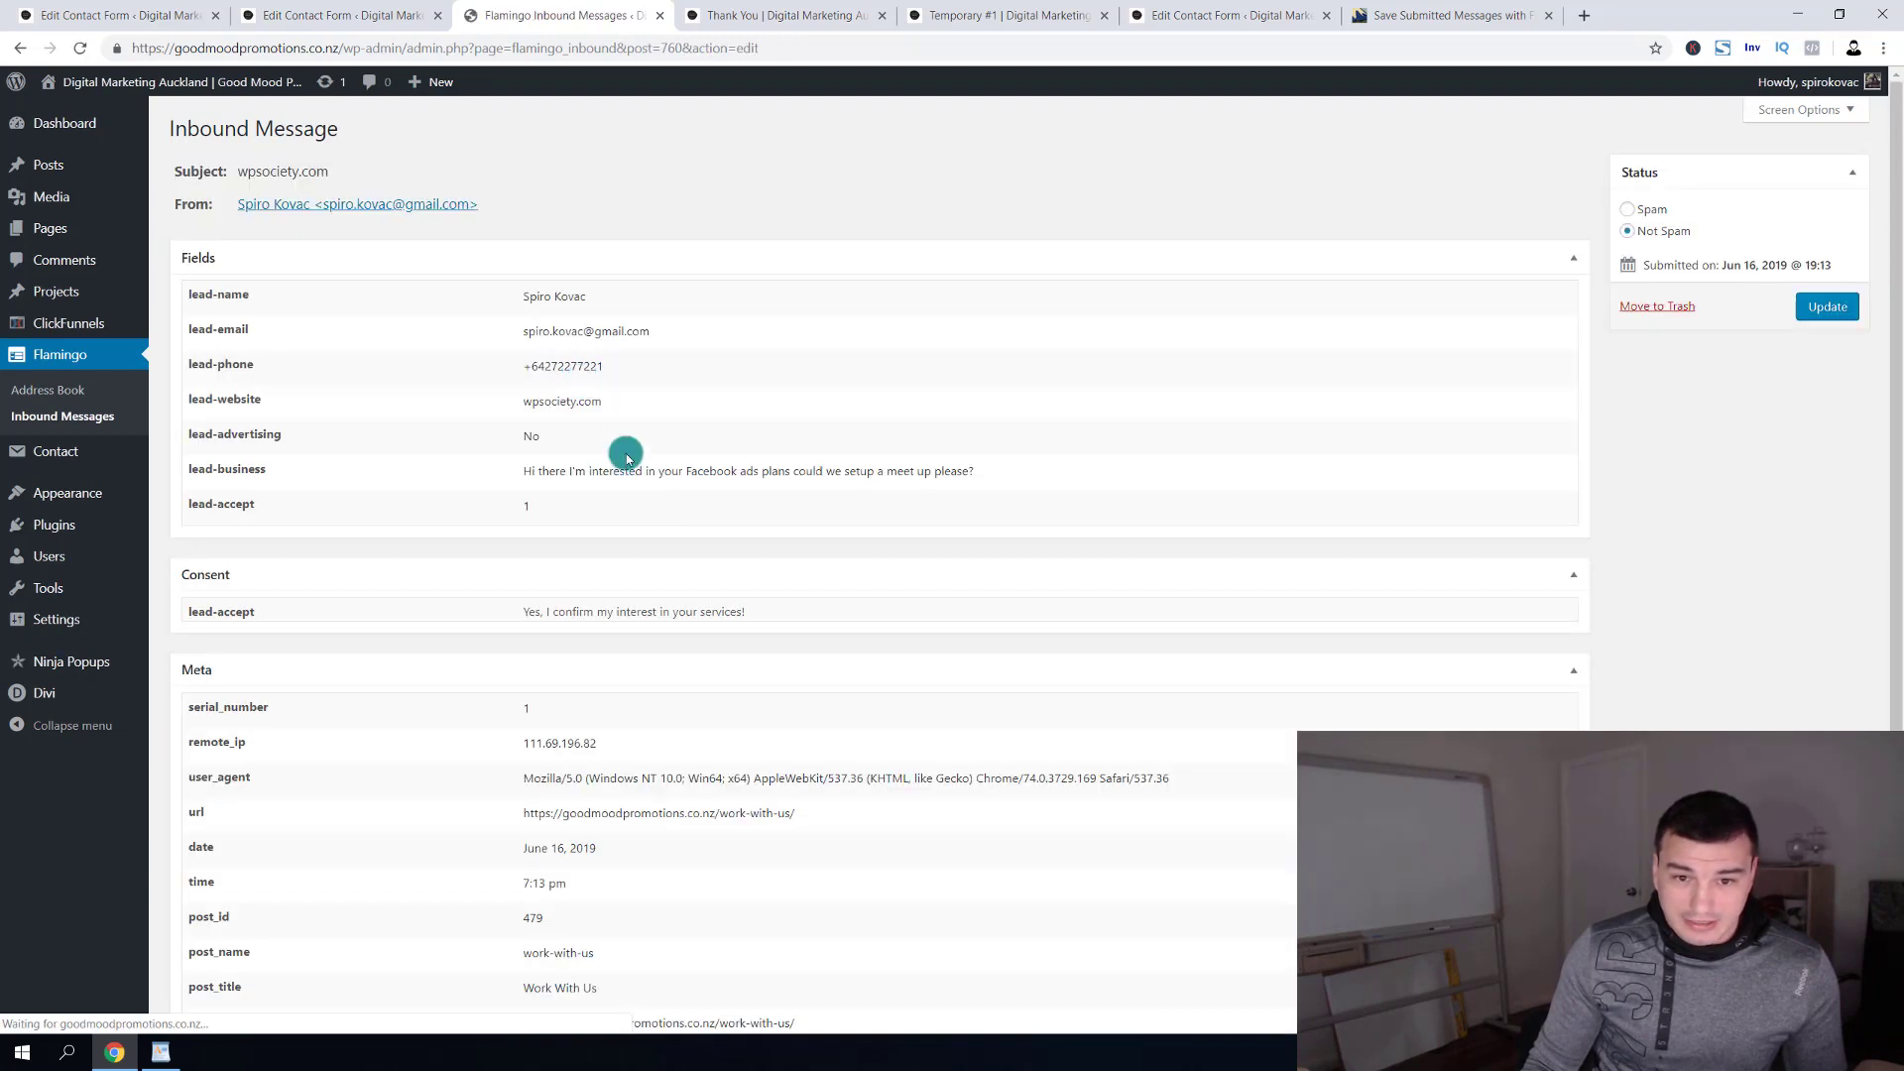
scroll(645, 585, "down", 3)
scroll(610, 585, "down", 1)
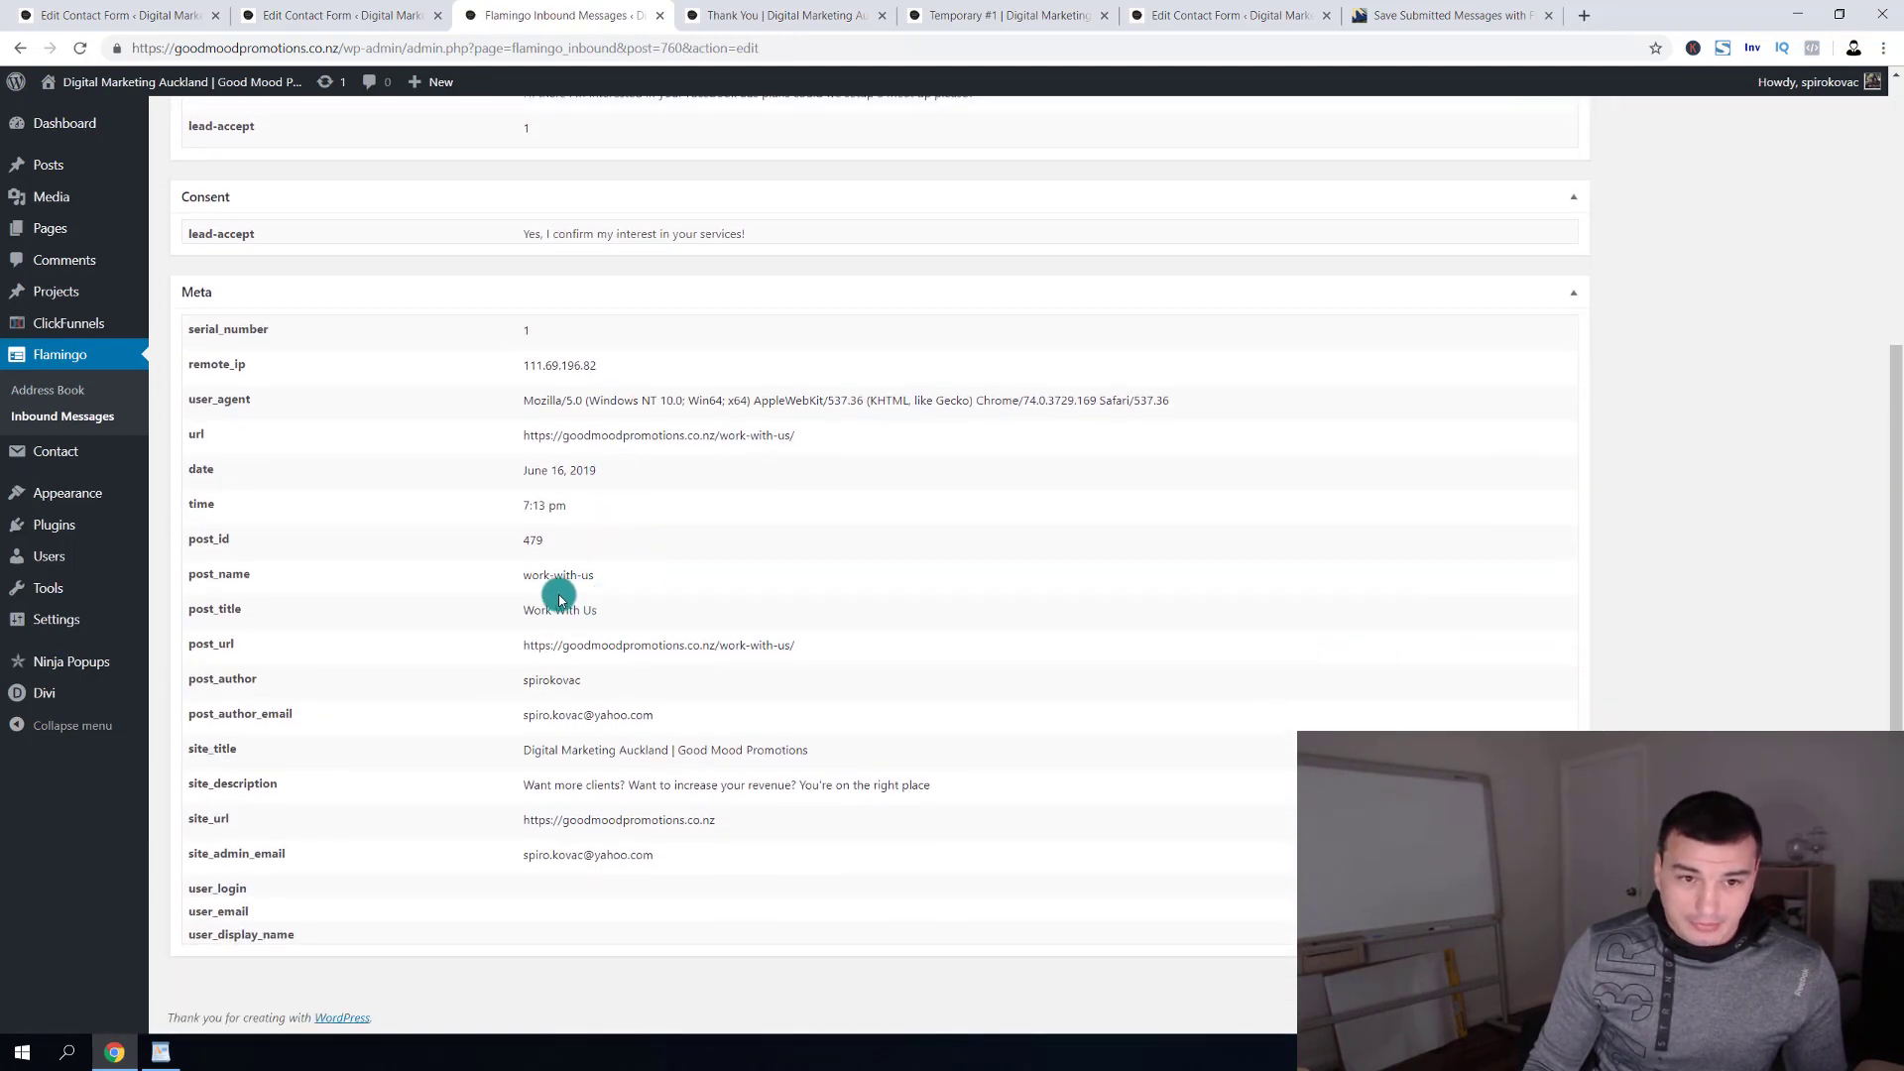
scroll(521, 513, "up", 4)
Check the message's submitted values from lead-email to lead-business, along with the lead-accept consent text.
left_click_drag(524, 291, 659, 325)
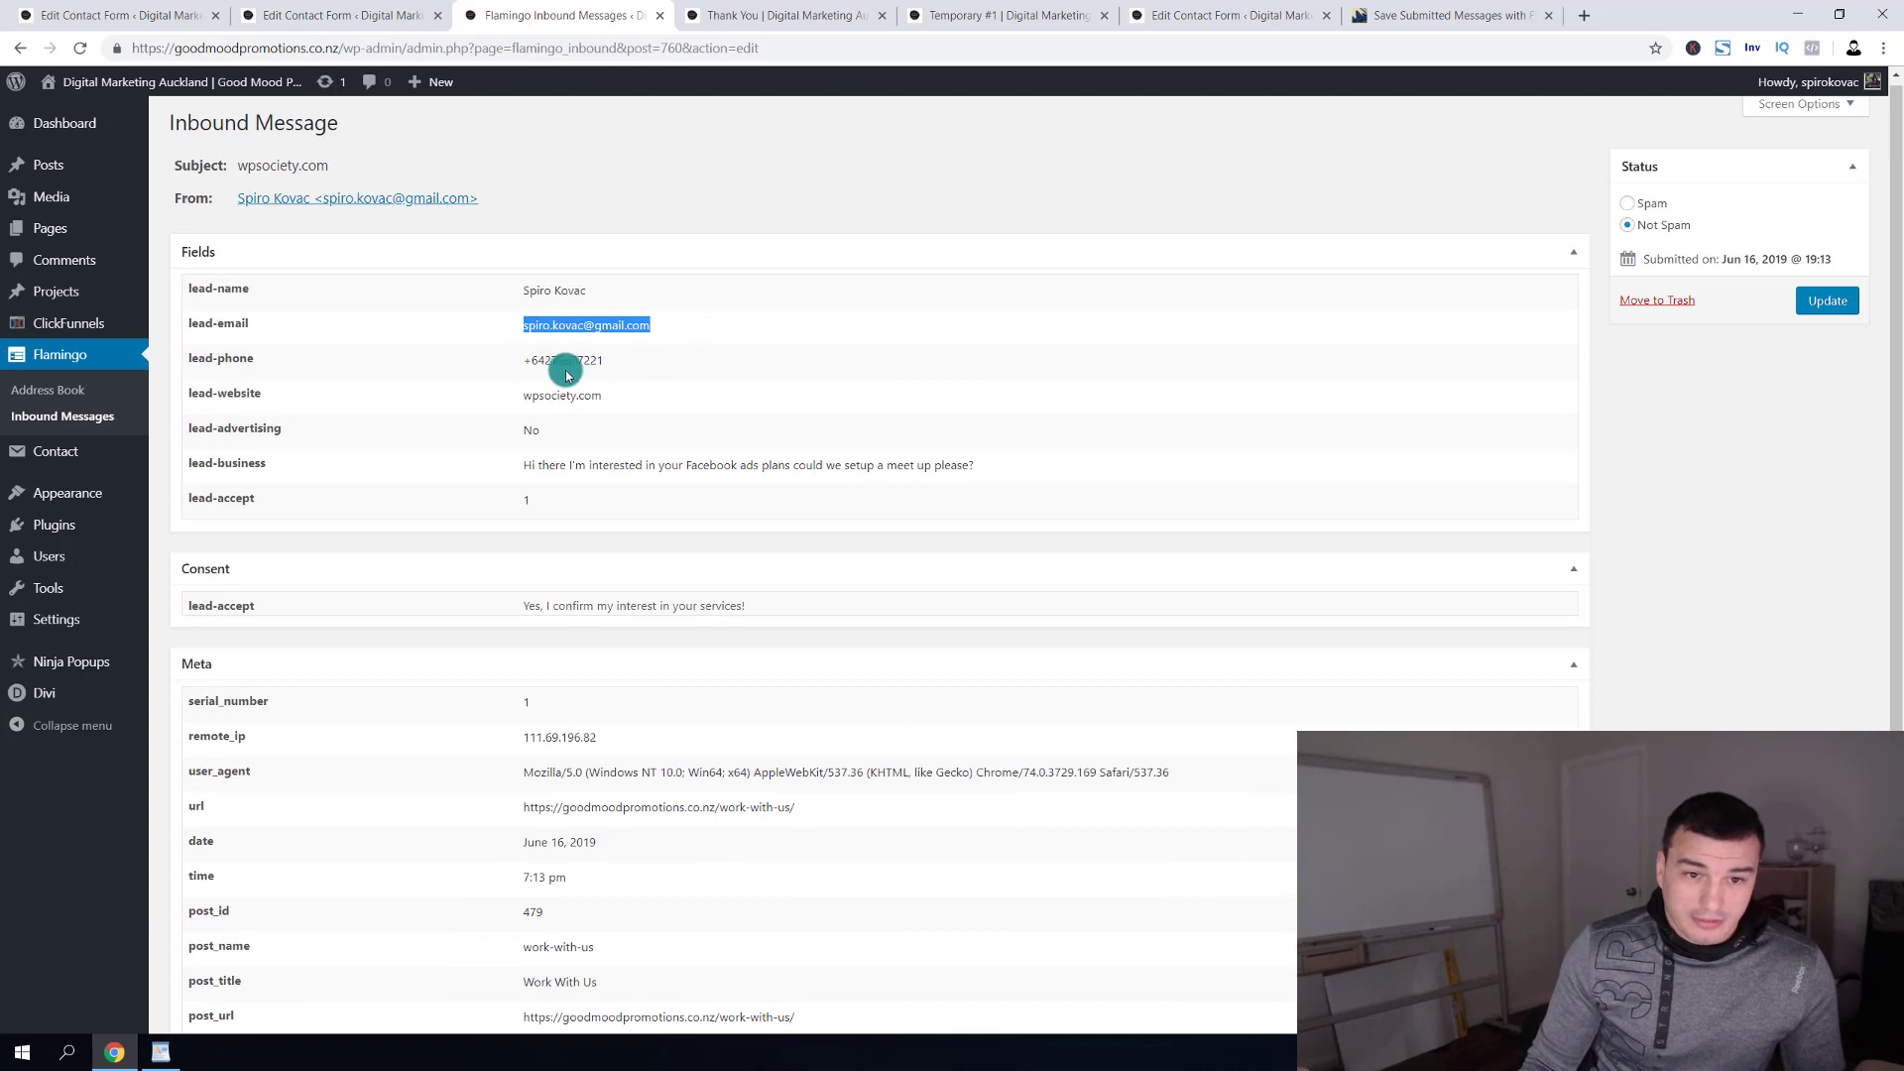
left_click_drag(524, 359, 224, 429)
left_click_drag(497, 432, 975, 468)
left_click(555, 516)
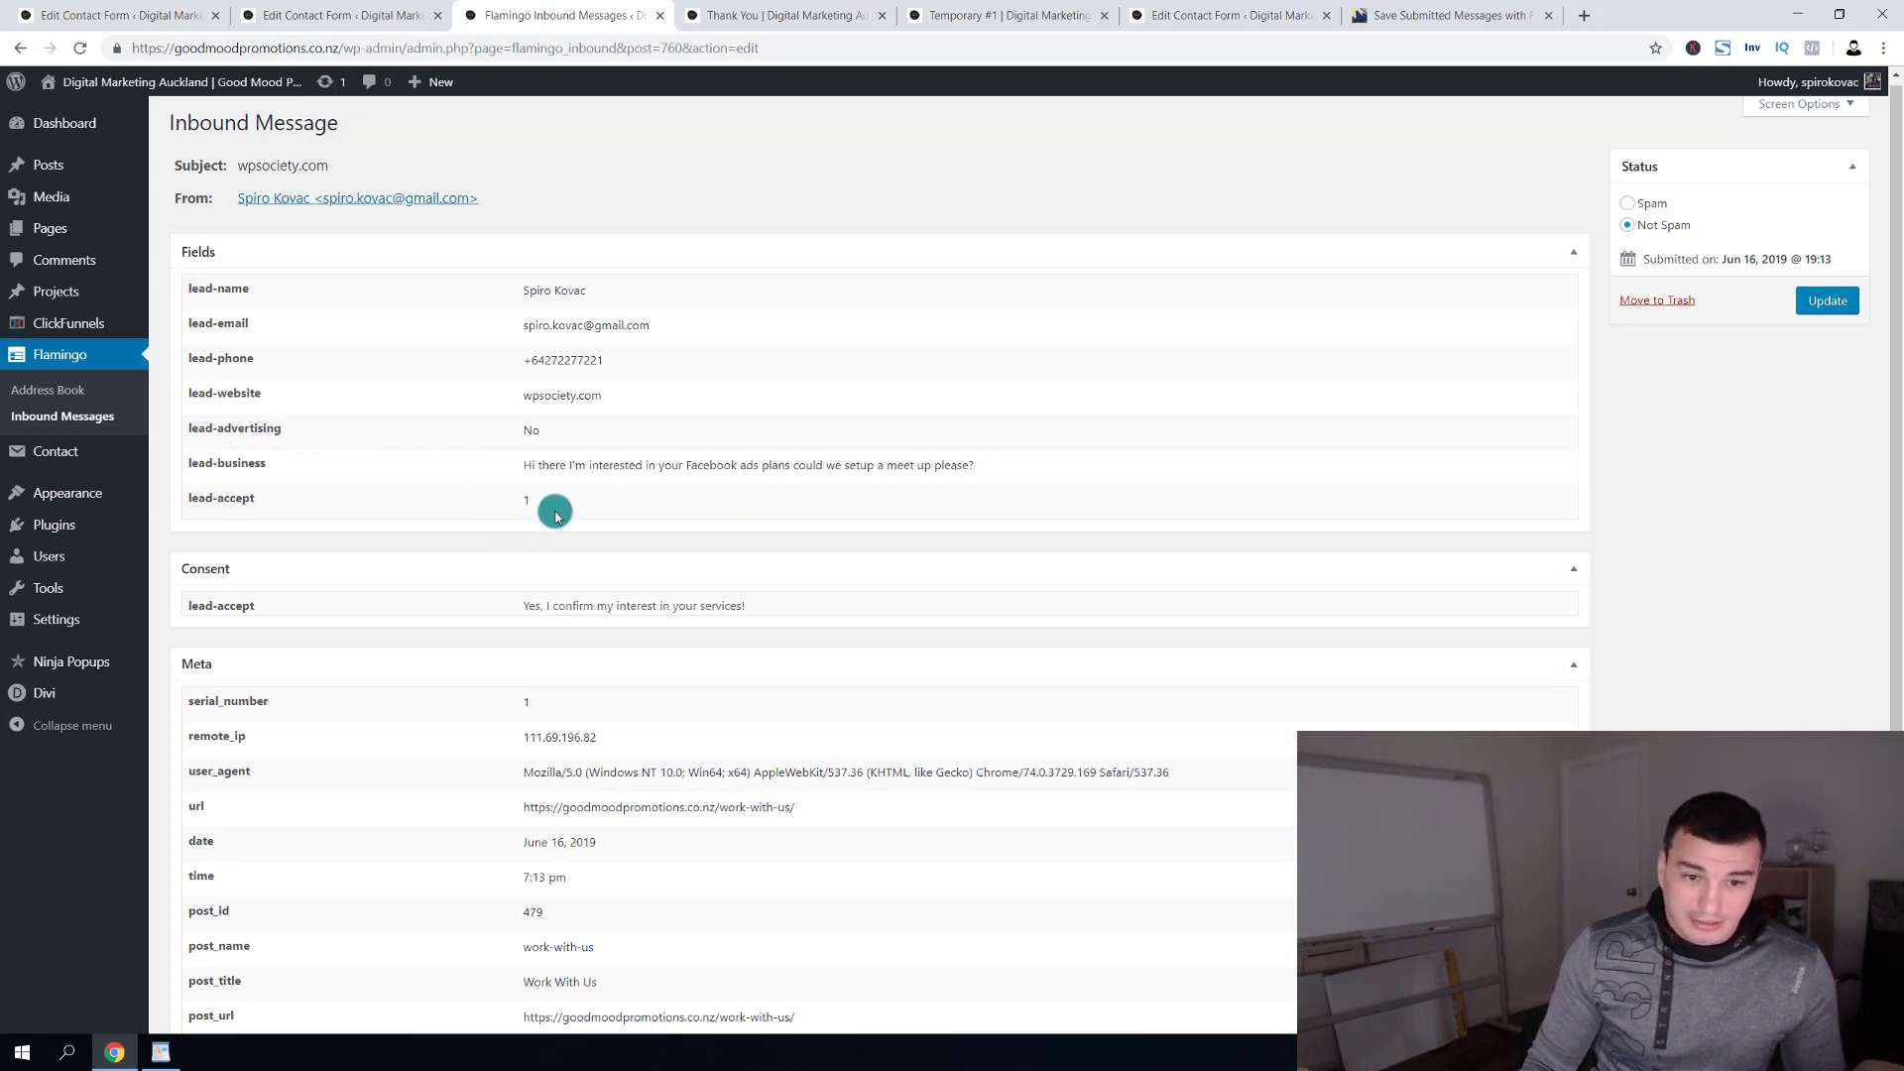
scroll(512, 583, "down", 1)
left_click_drag(523, 515, 731, 517)
scroll(719, 555, "up", 1)
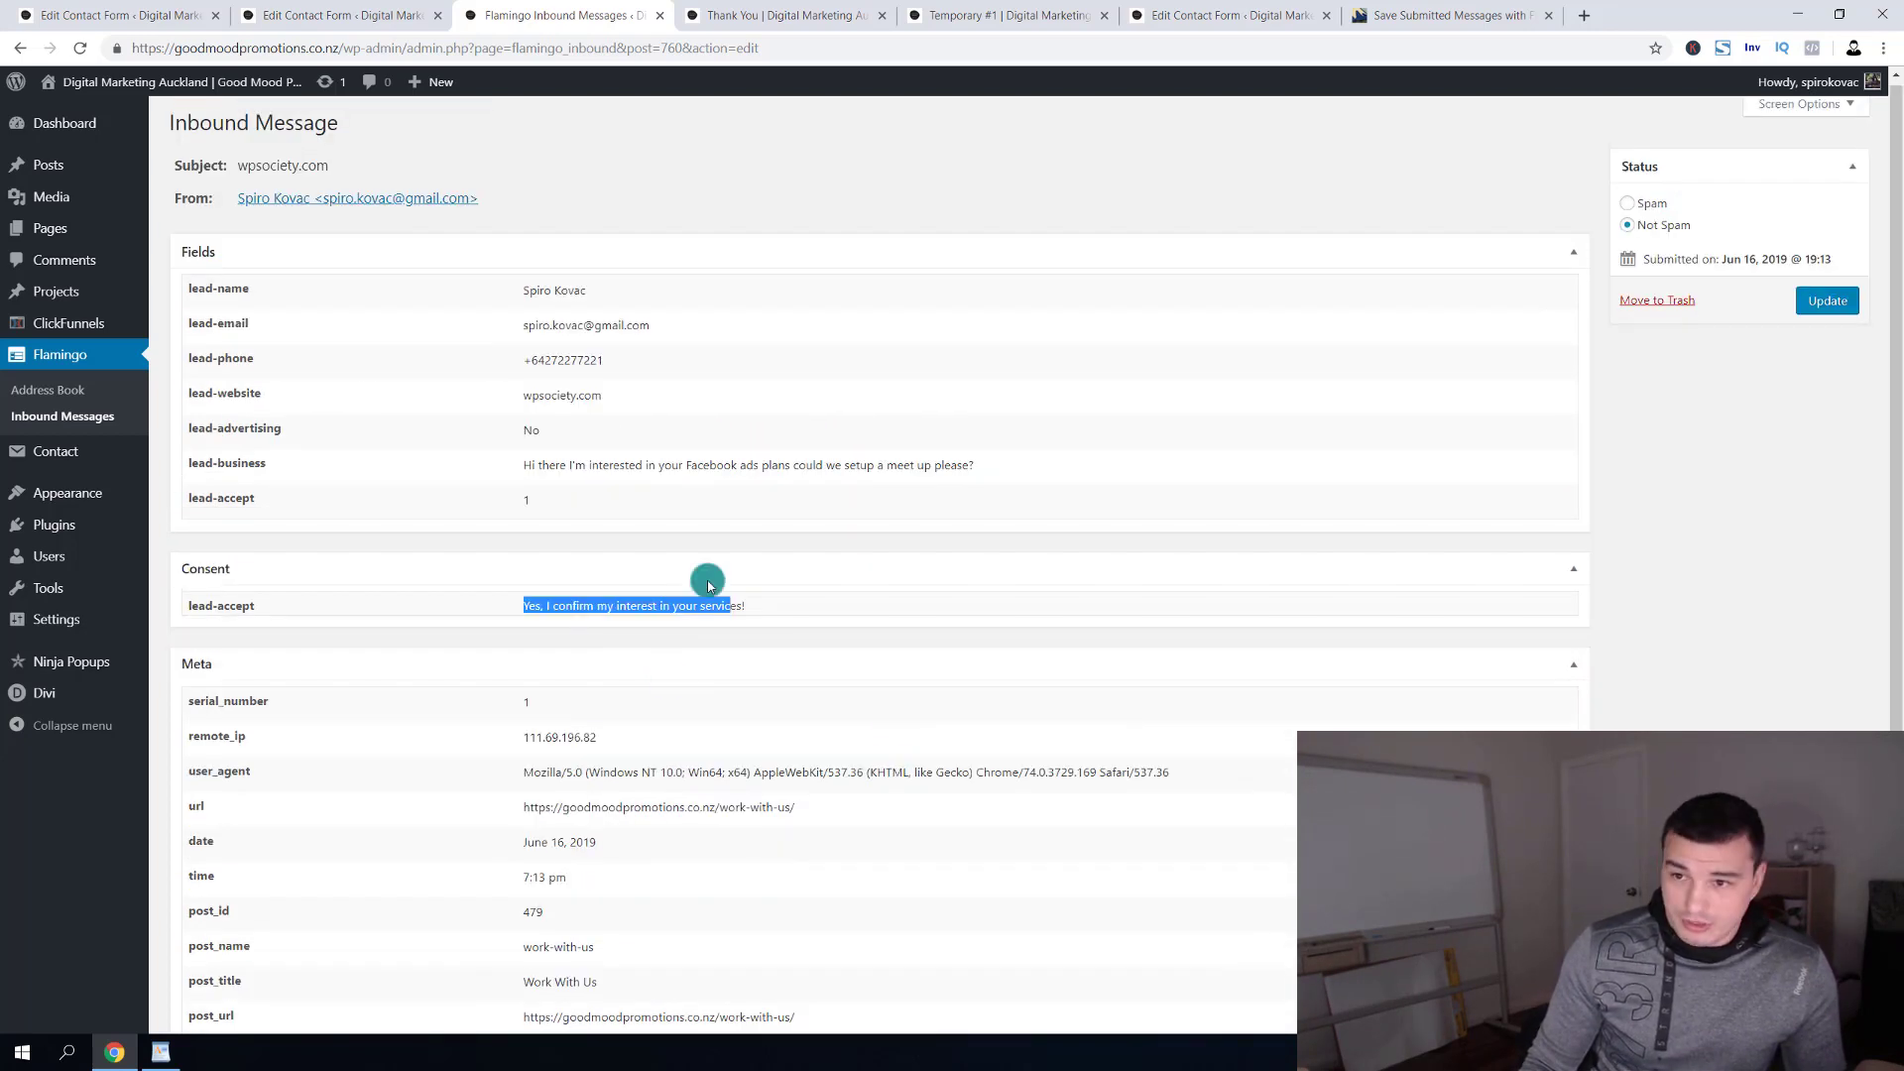
Select all contacts in the Flamingo address book and try to export them as a CSV file.
left_click(47, 343)
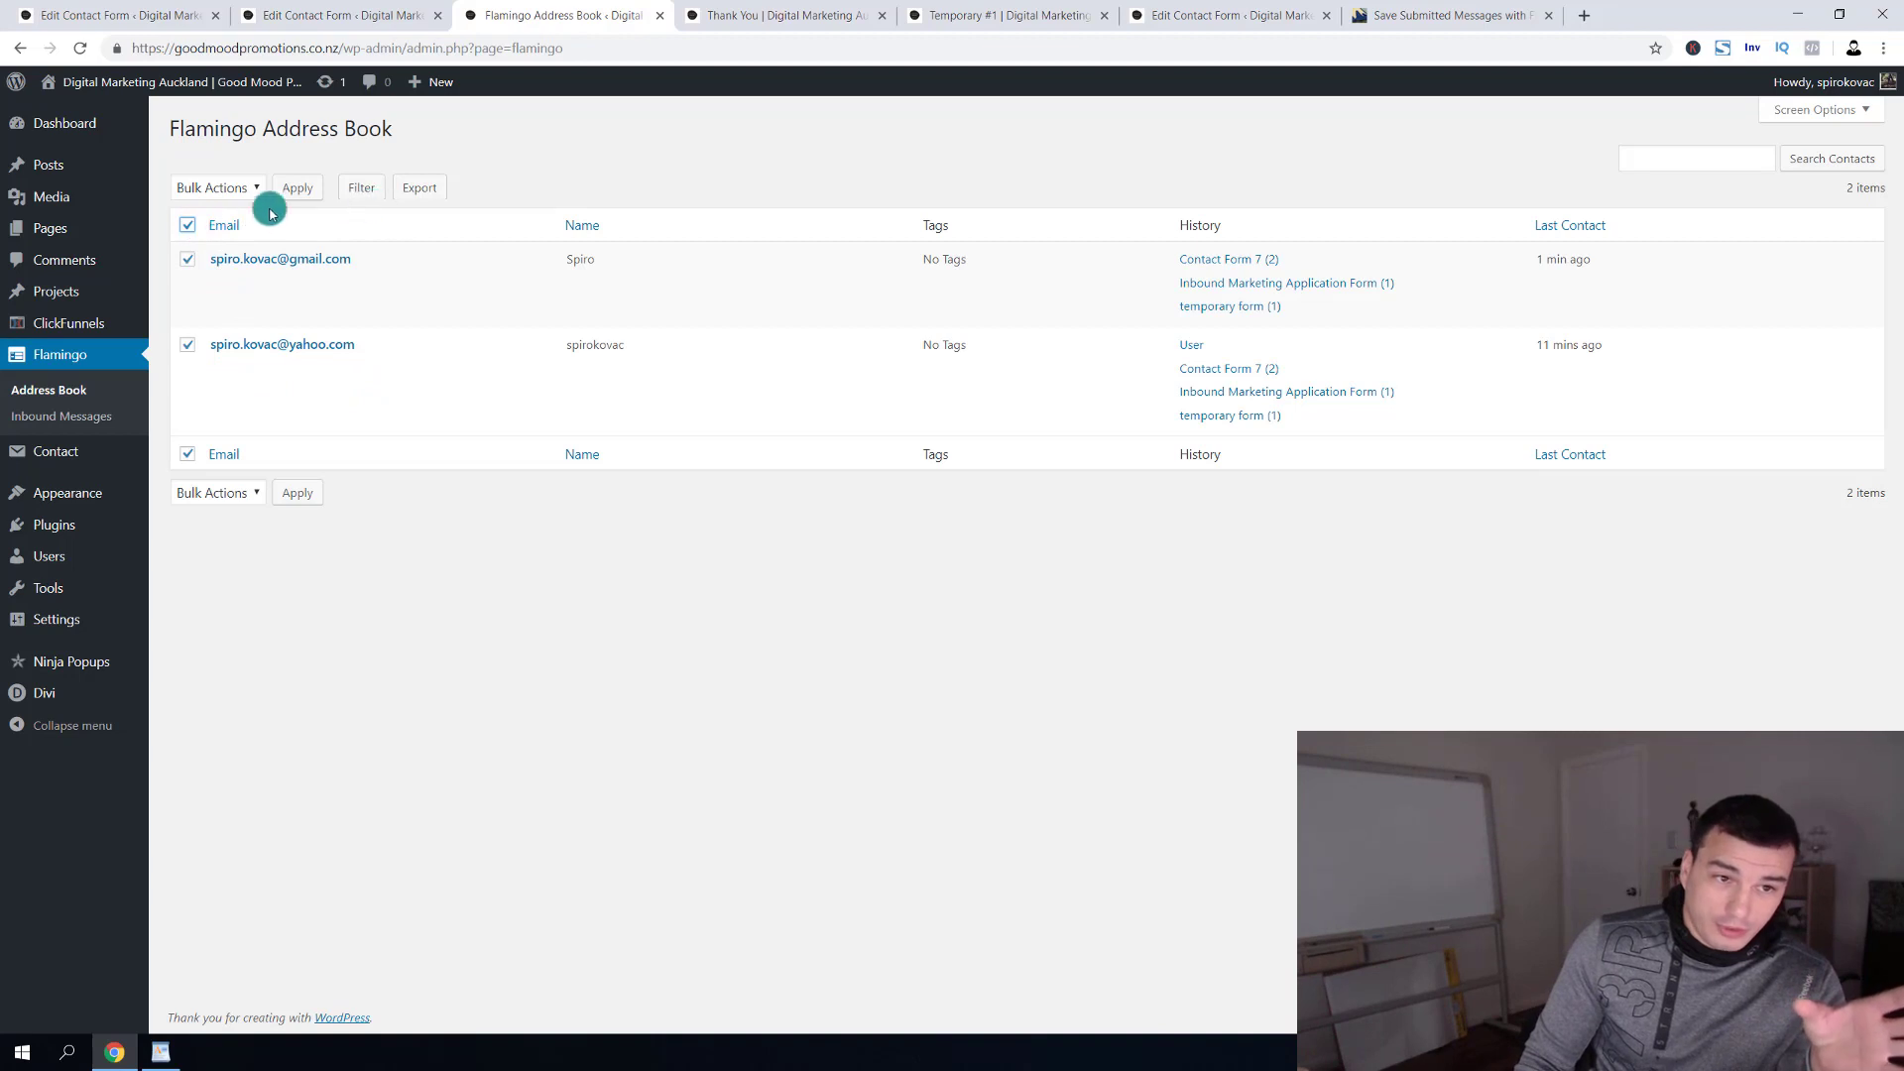
left_click(188, 226)
left_click(439, 189)
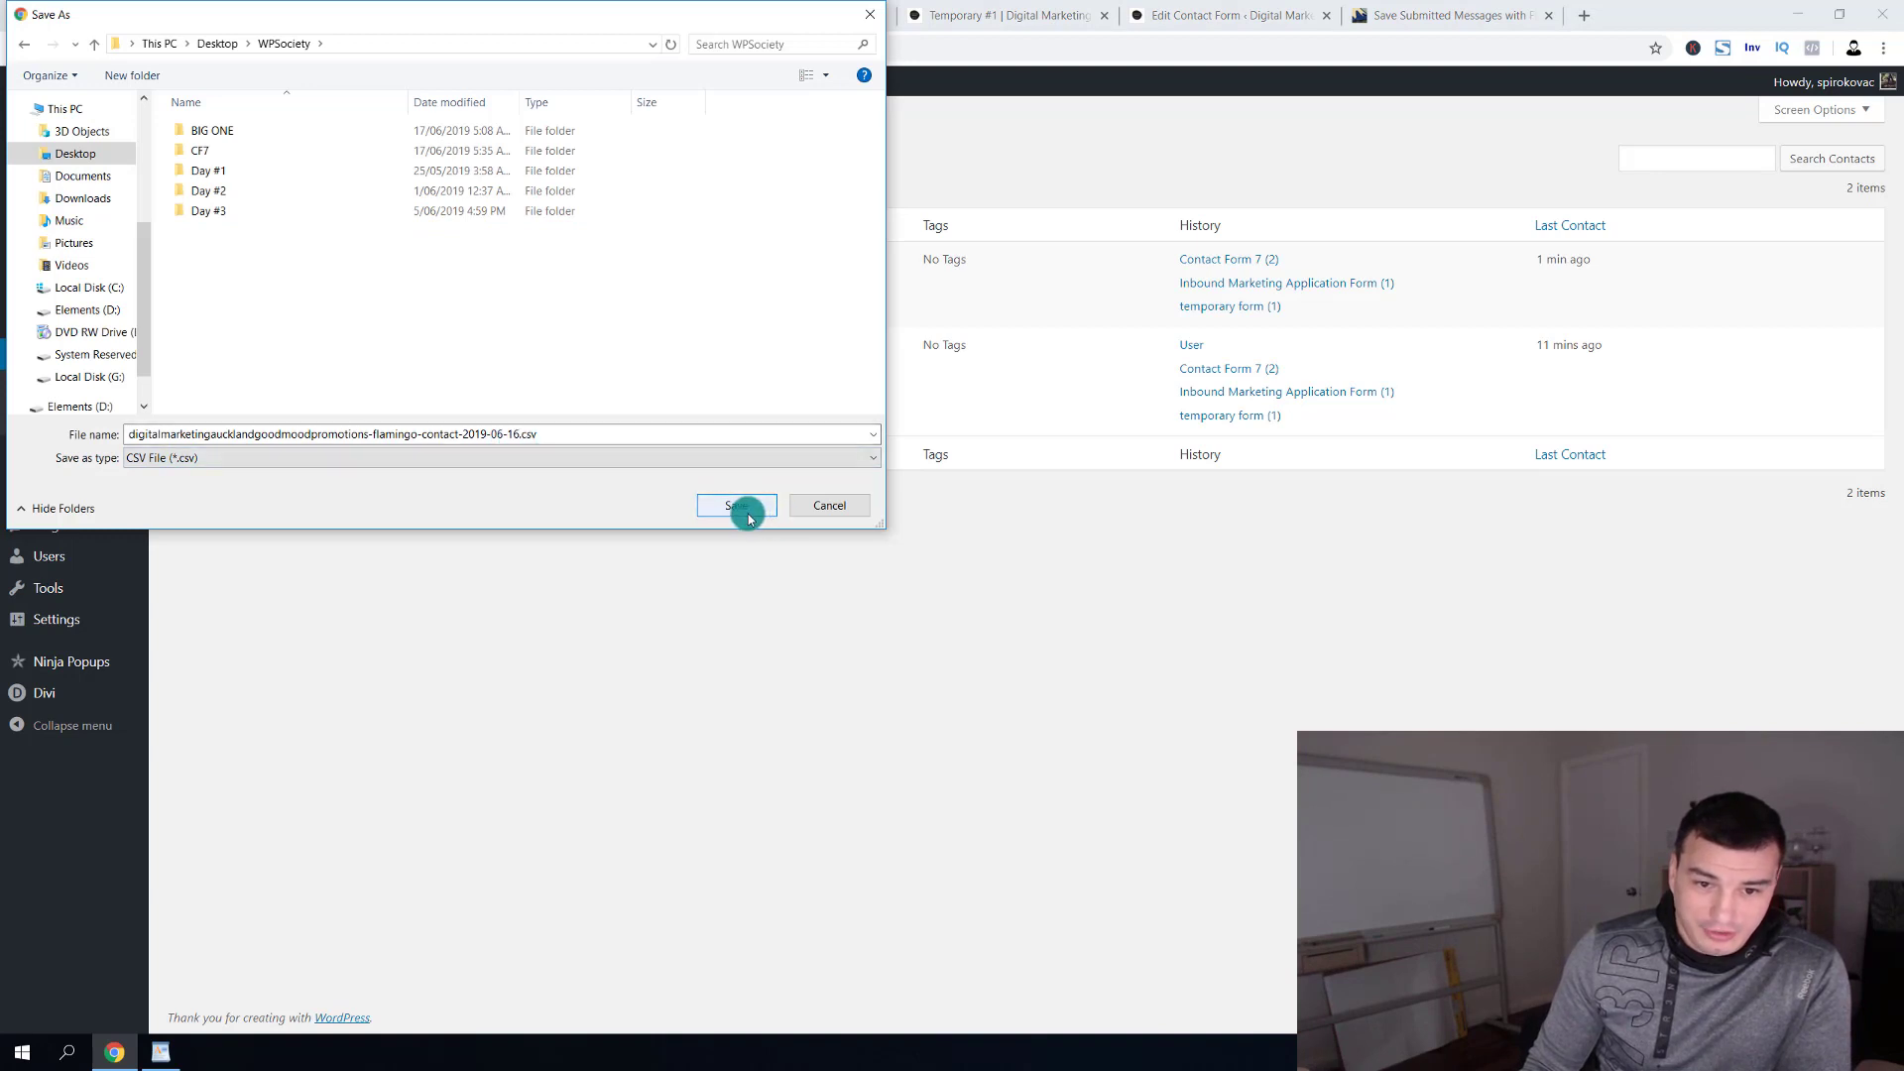
left_click(828, 511)
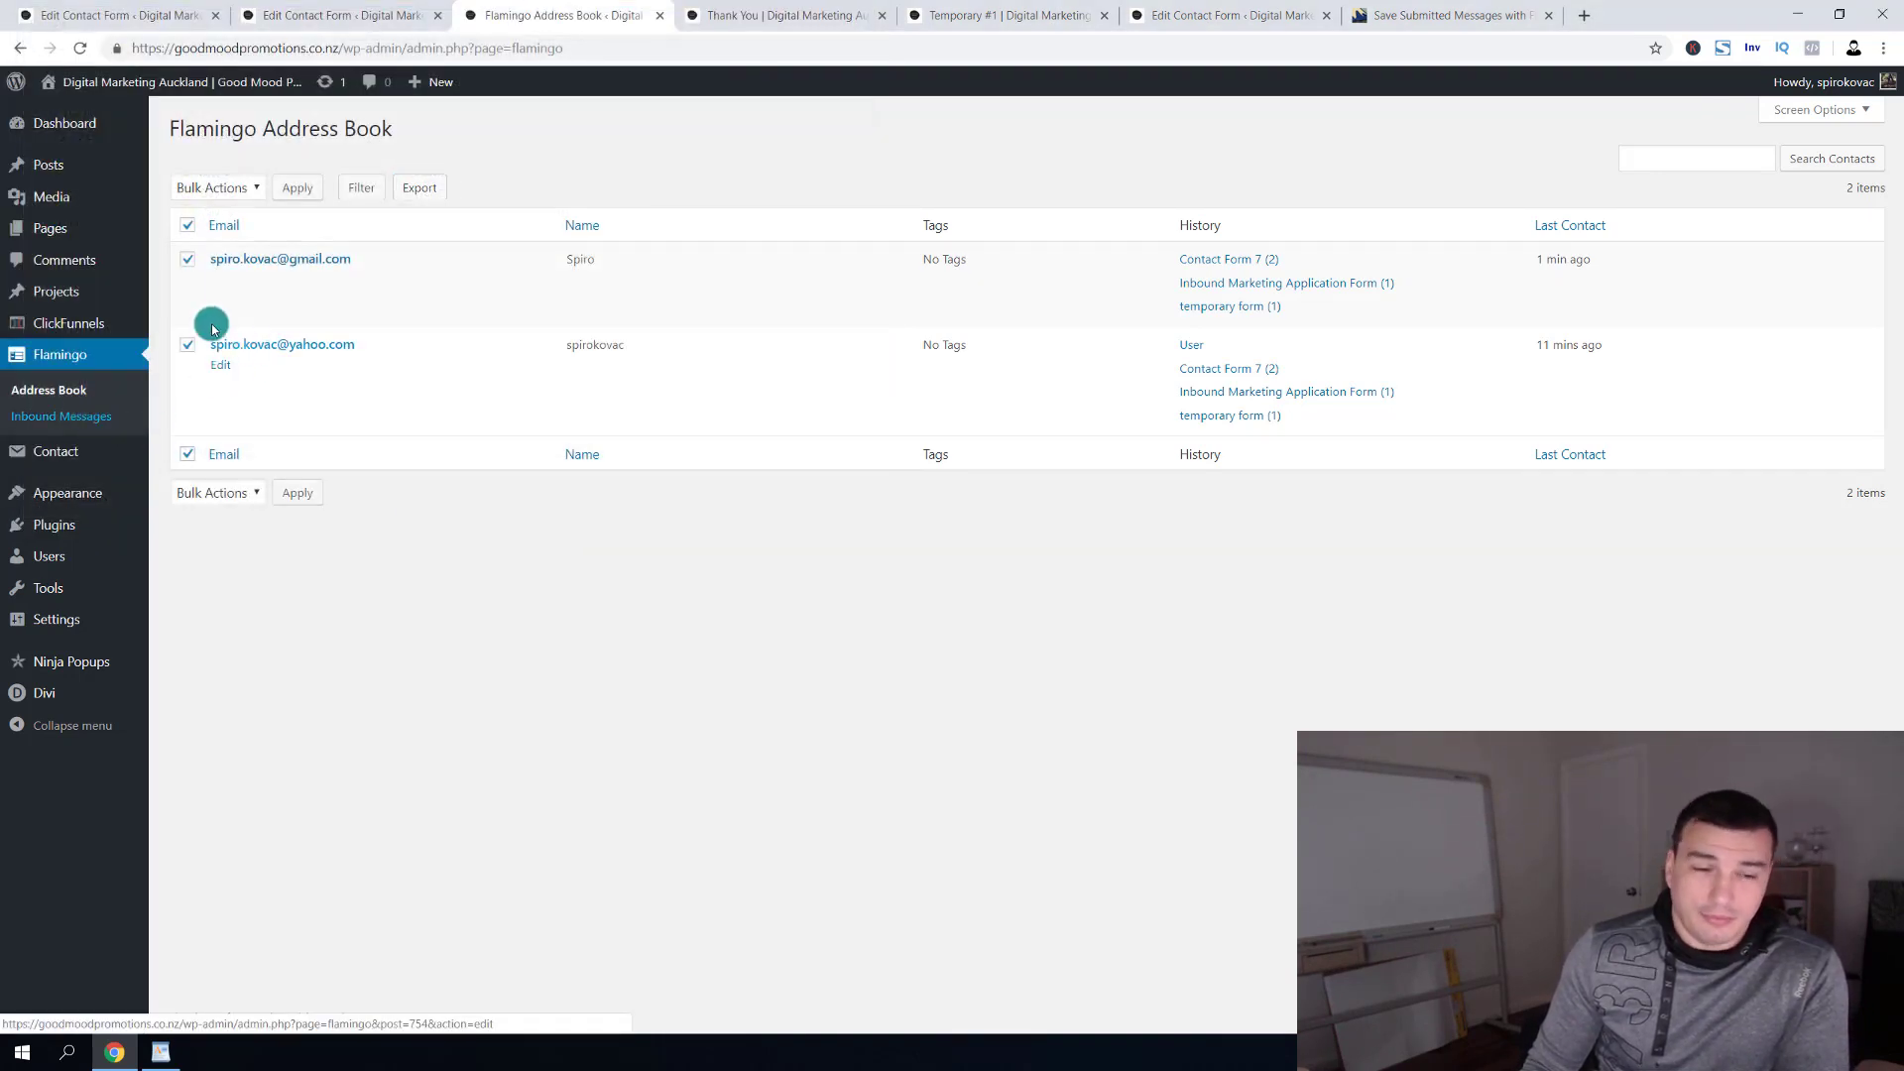
Select all inbound messages and check which form channels are available for filtering them.
left_click(99, 420)
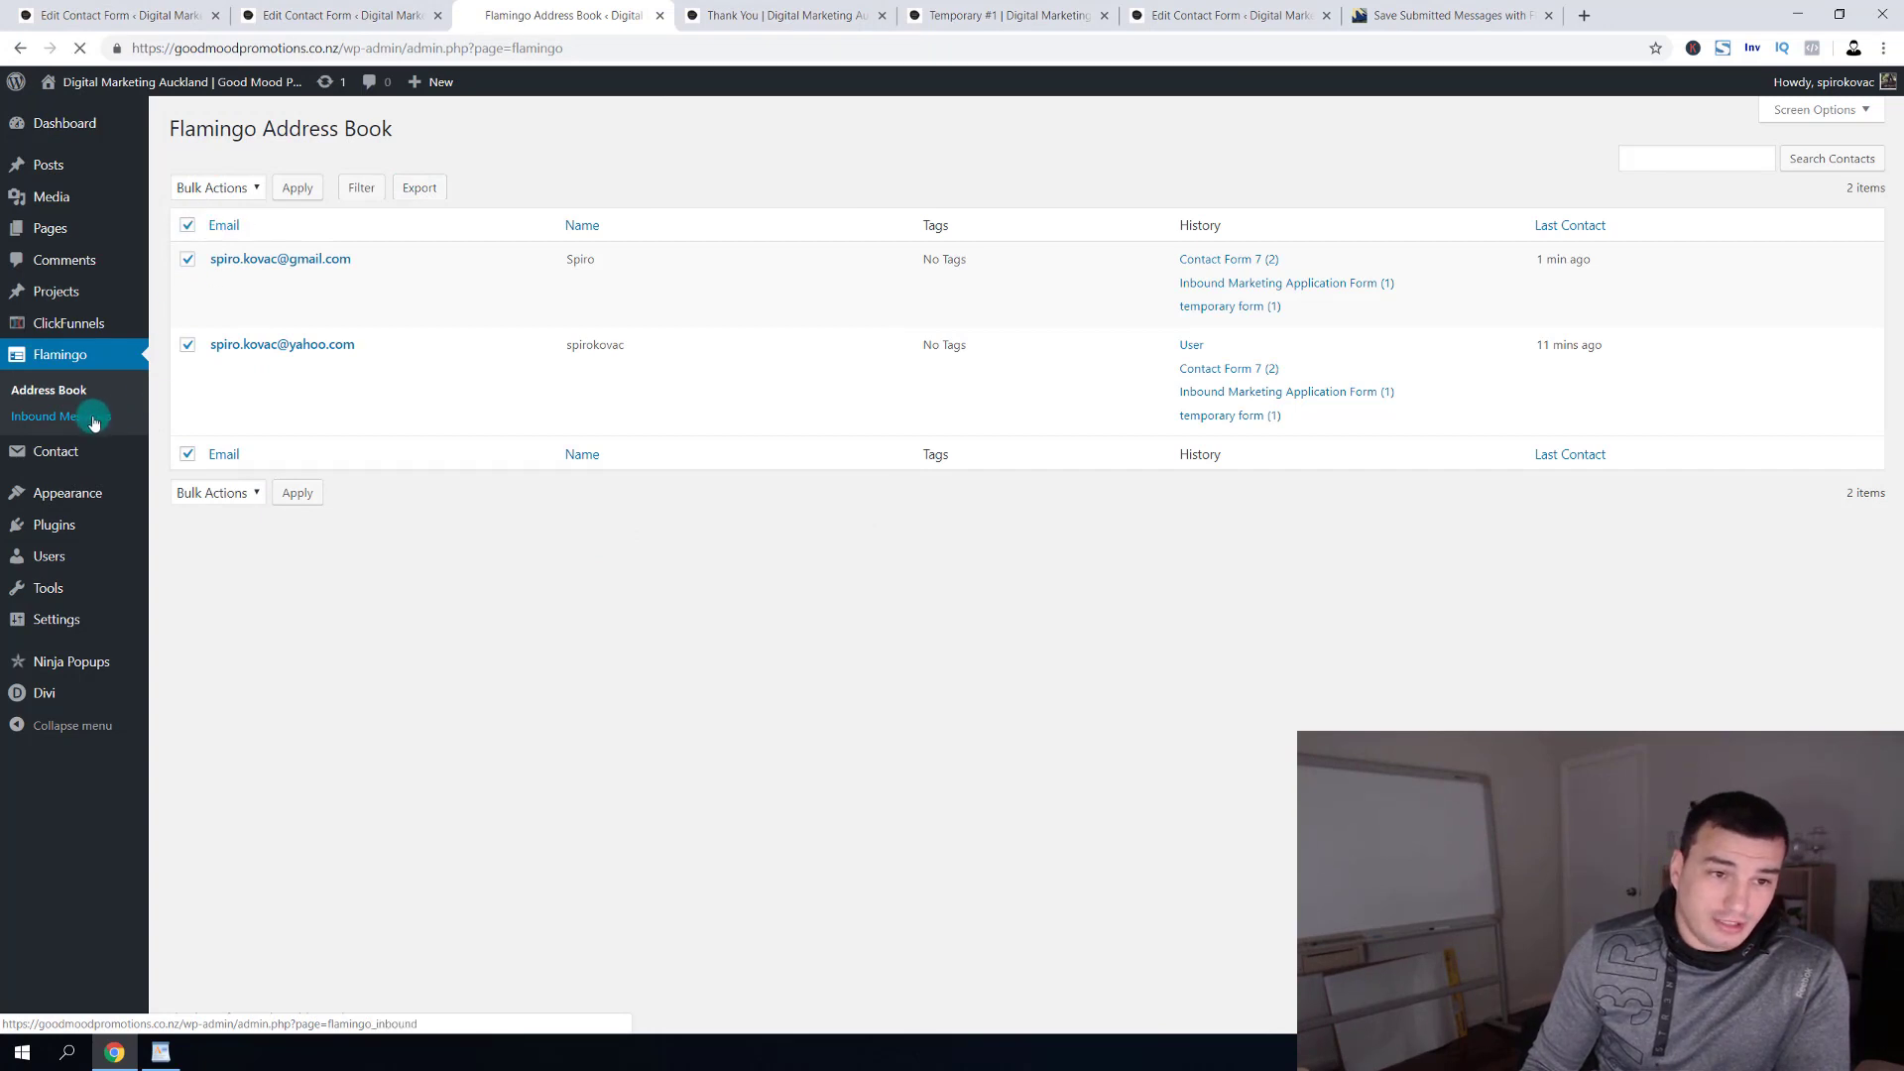
left_click(186, 230)
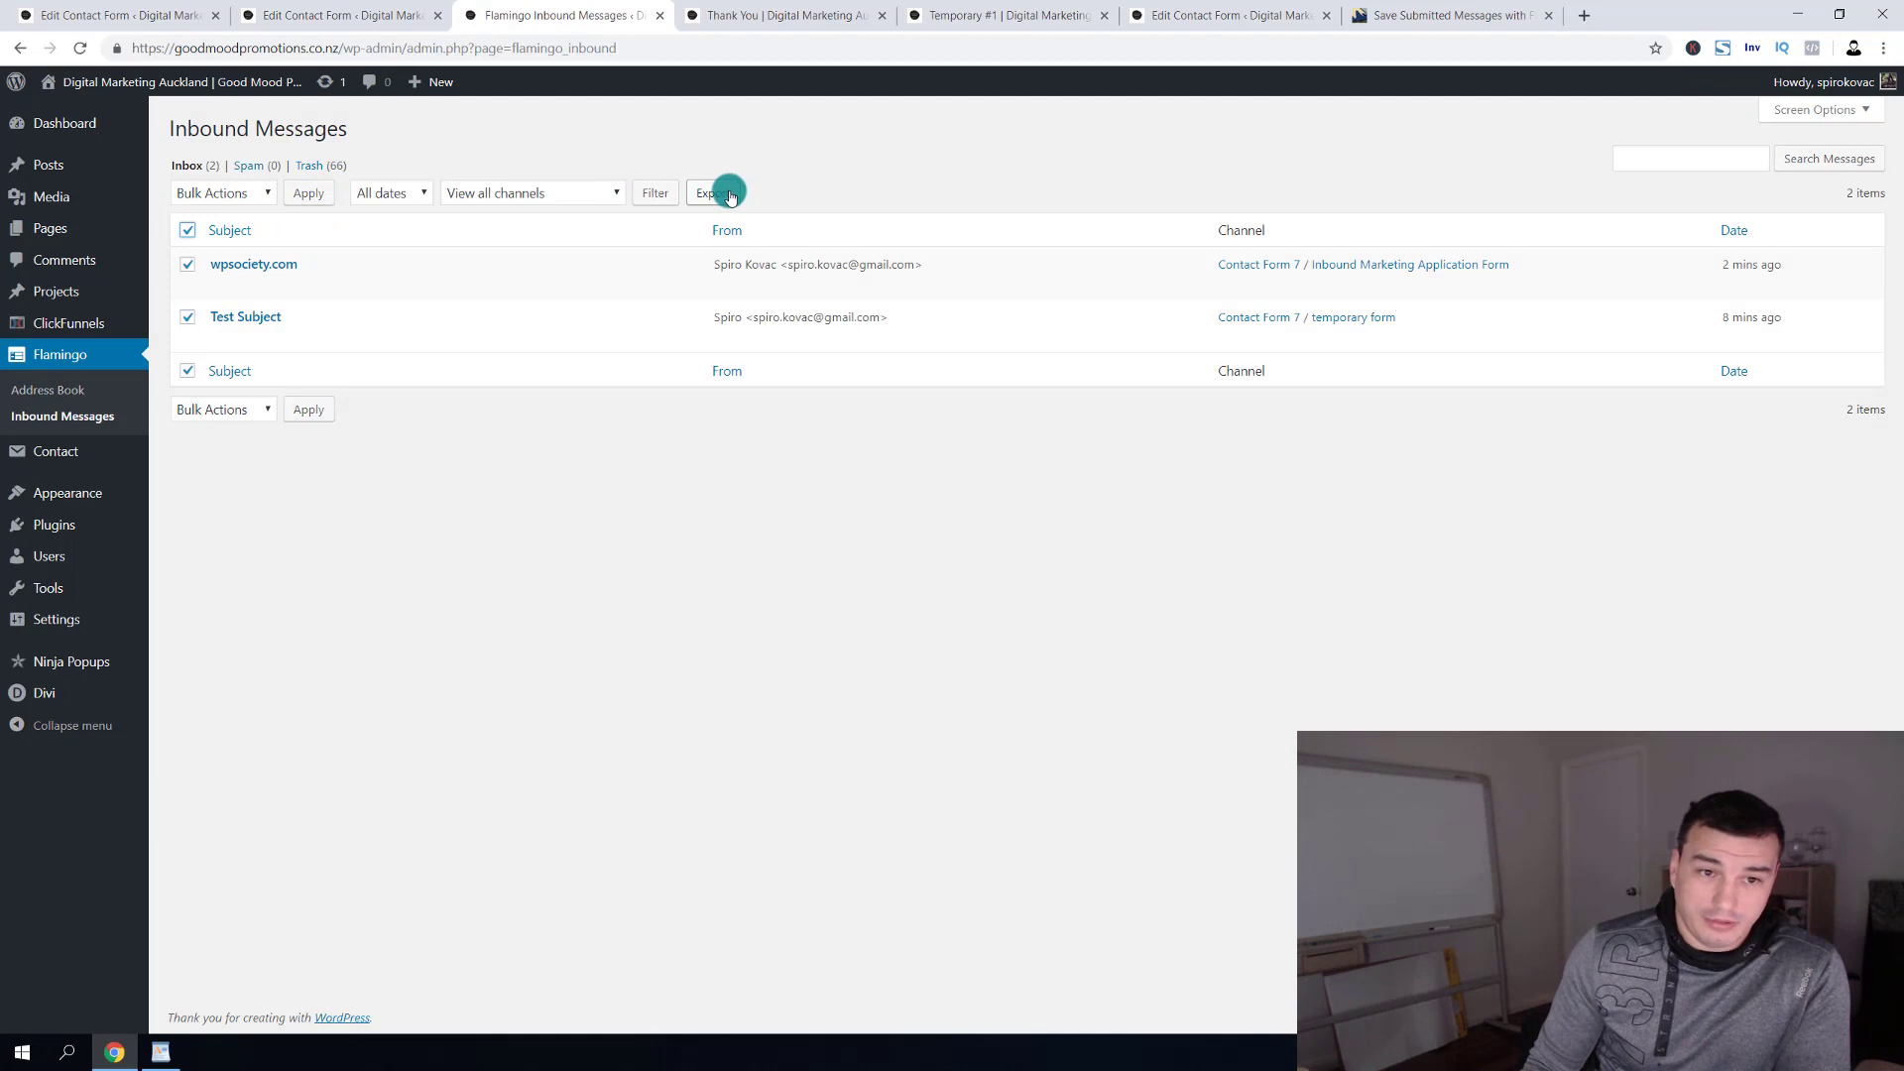
left_click(529, 191)
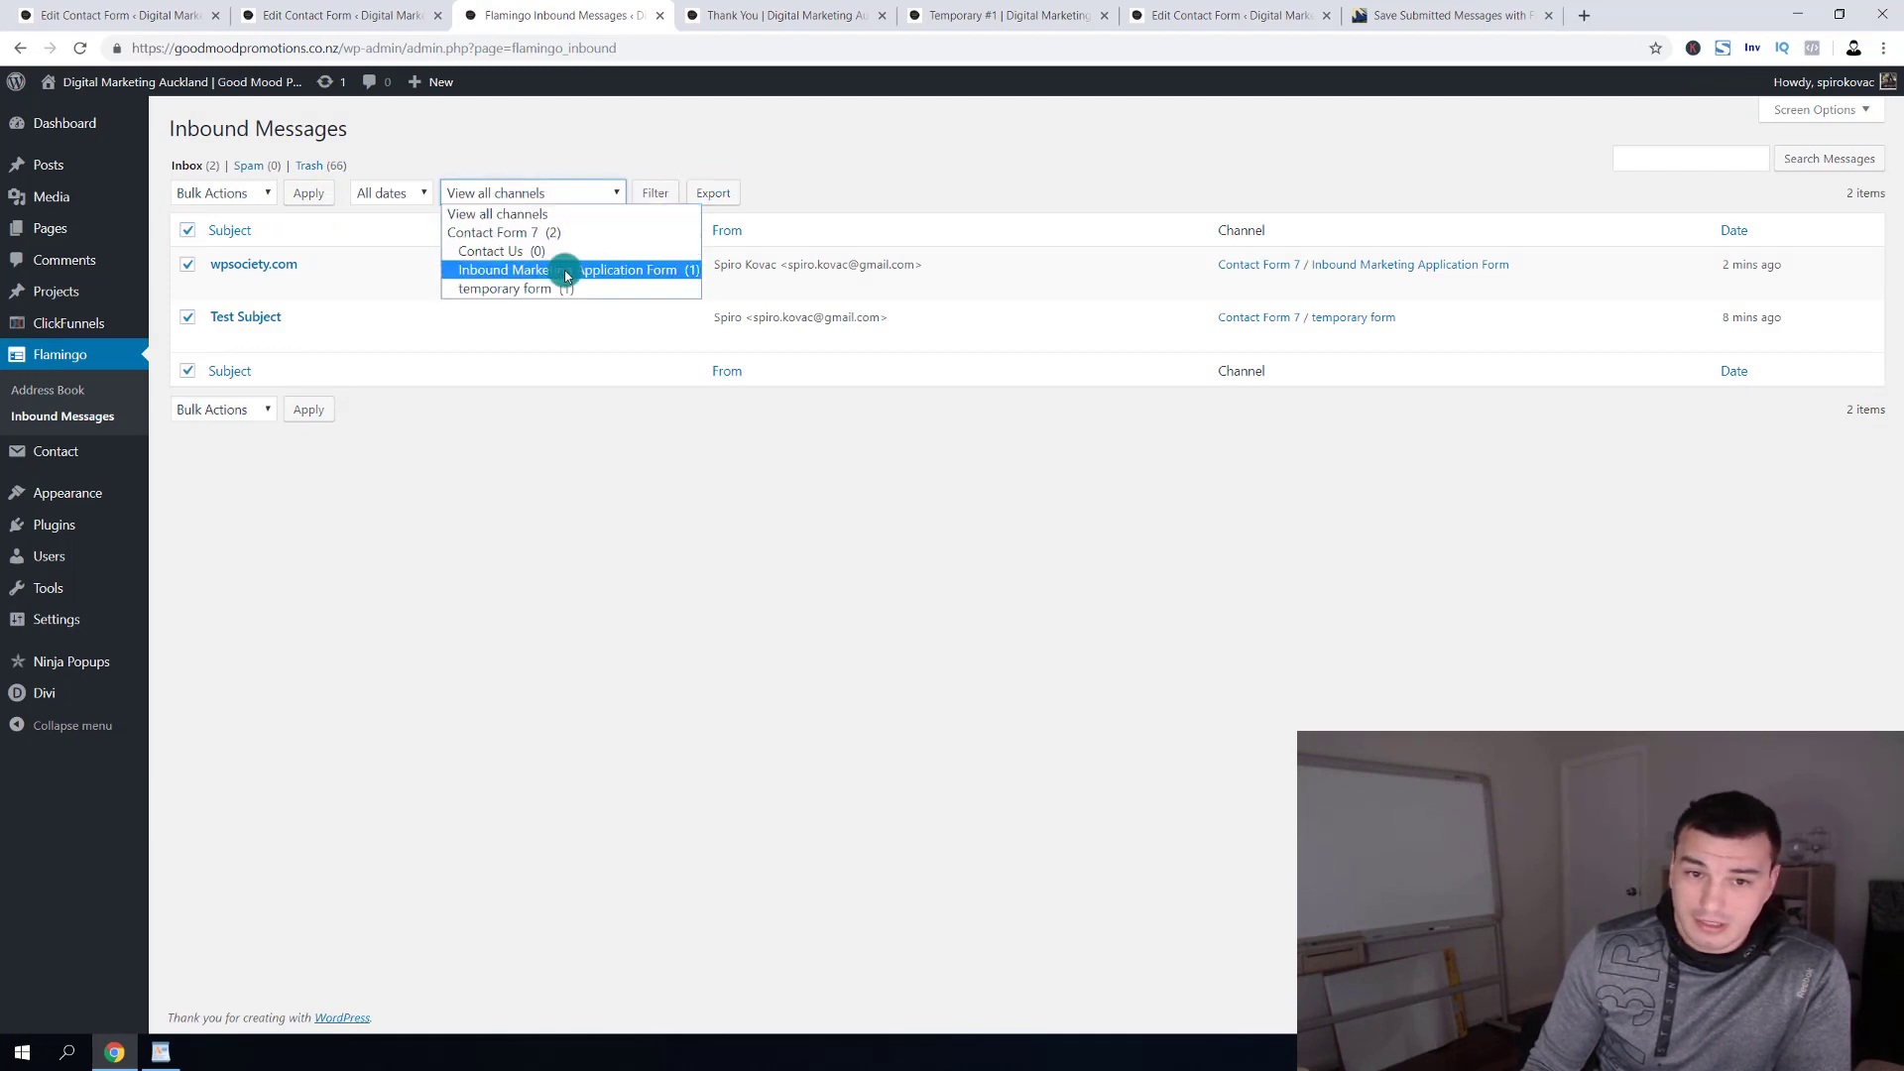
left_click(1021, 165)
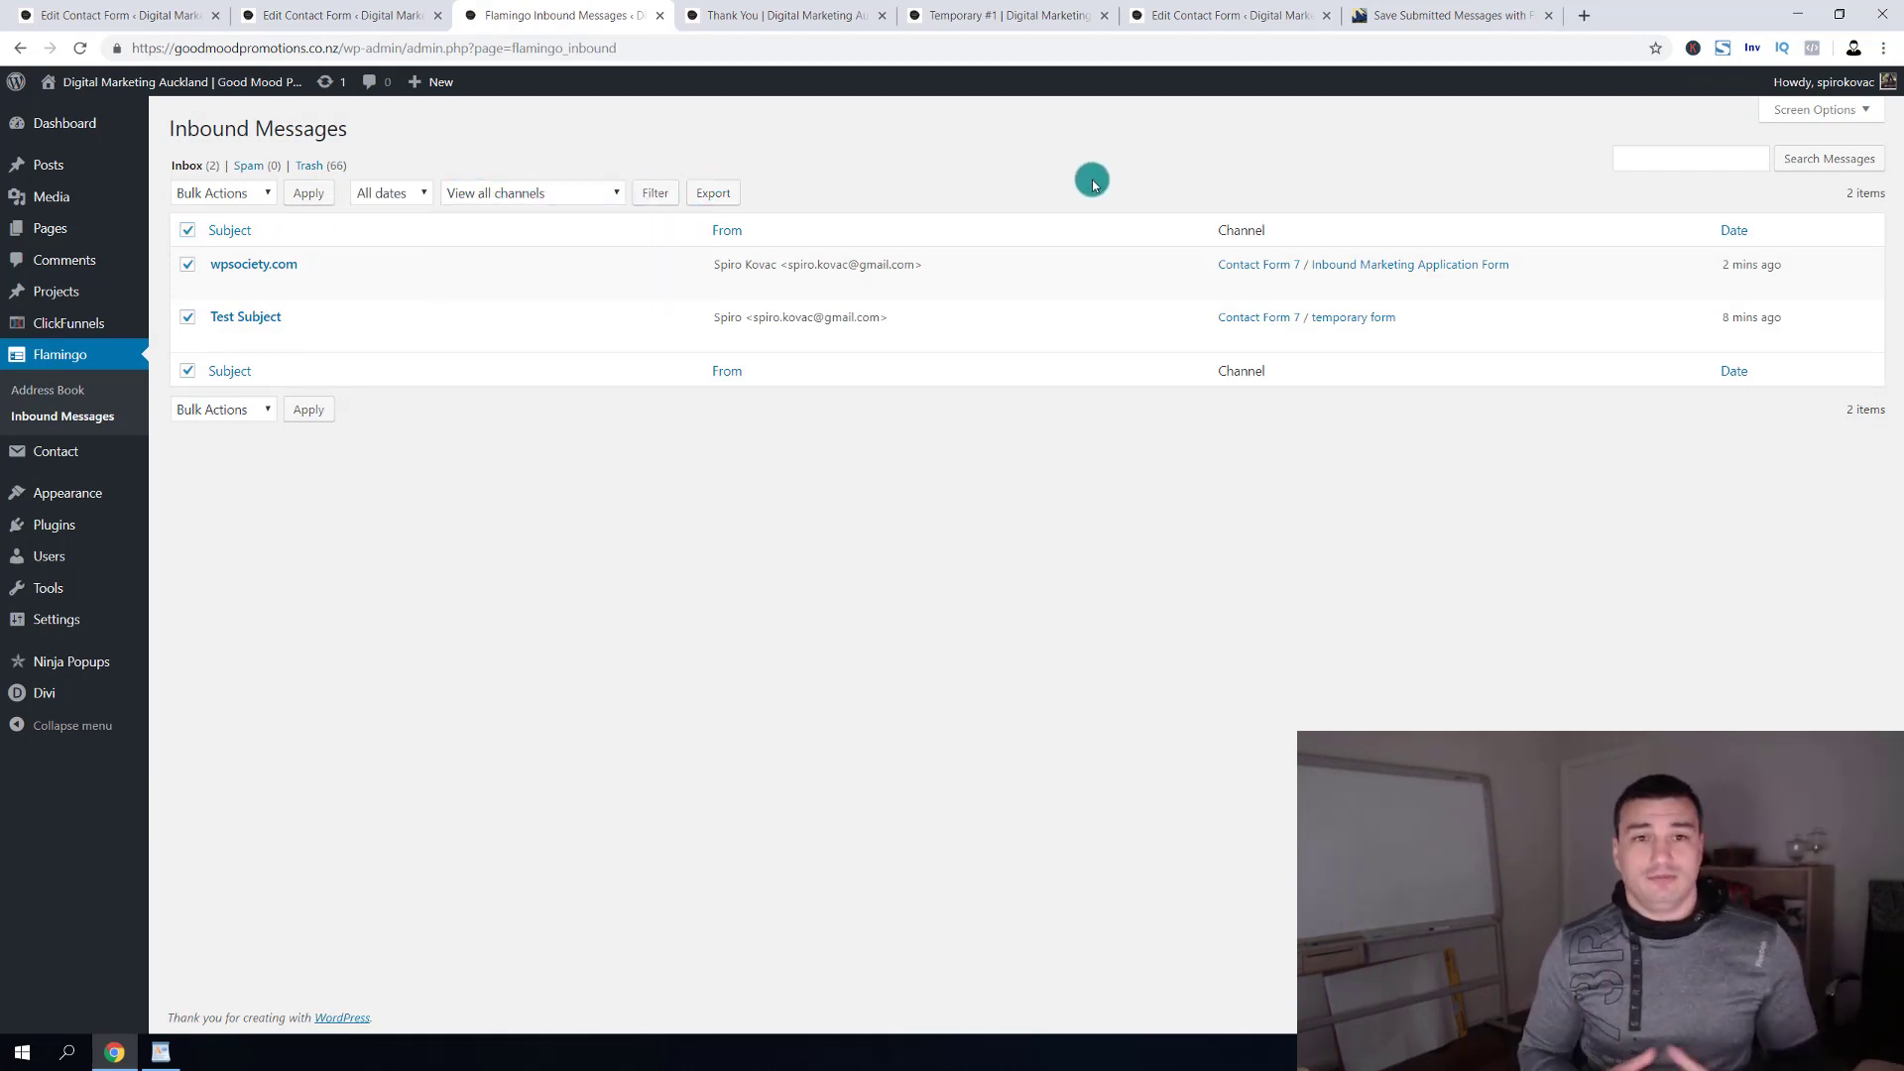